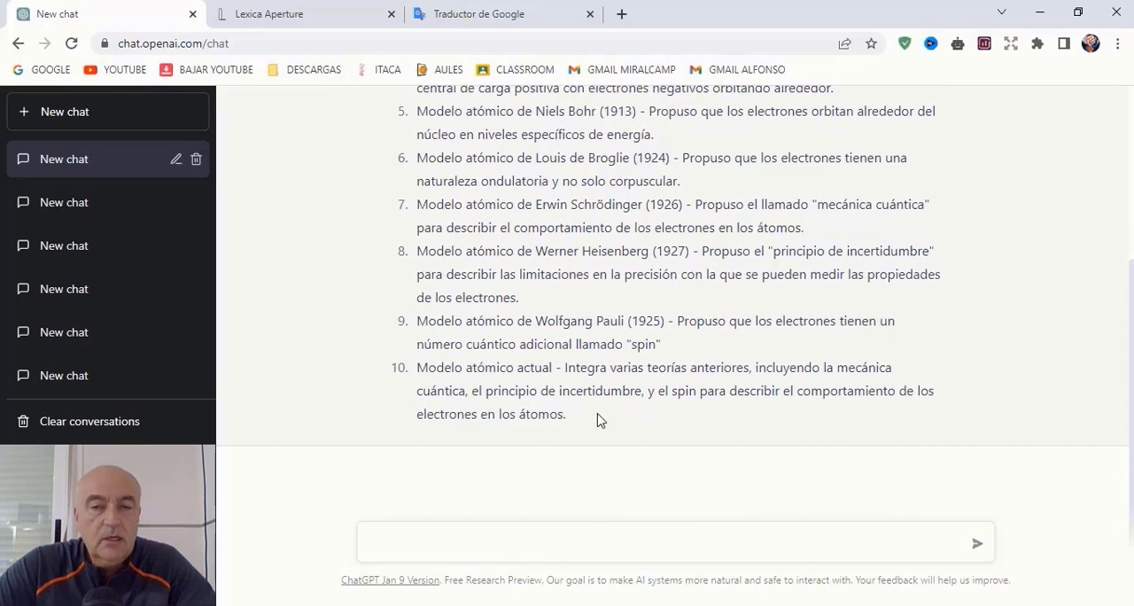
# Step: Copy ChatGPT's ten-point index of atomic models and paste it into the blank Word document with merged formatting
pyautogui.moveTo(523, 409); pyautogui.dragTo(406, 174)
pyautogui.rightClick(454, 208)
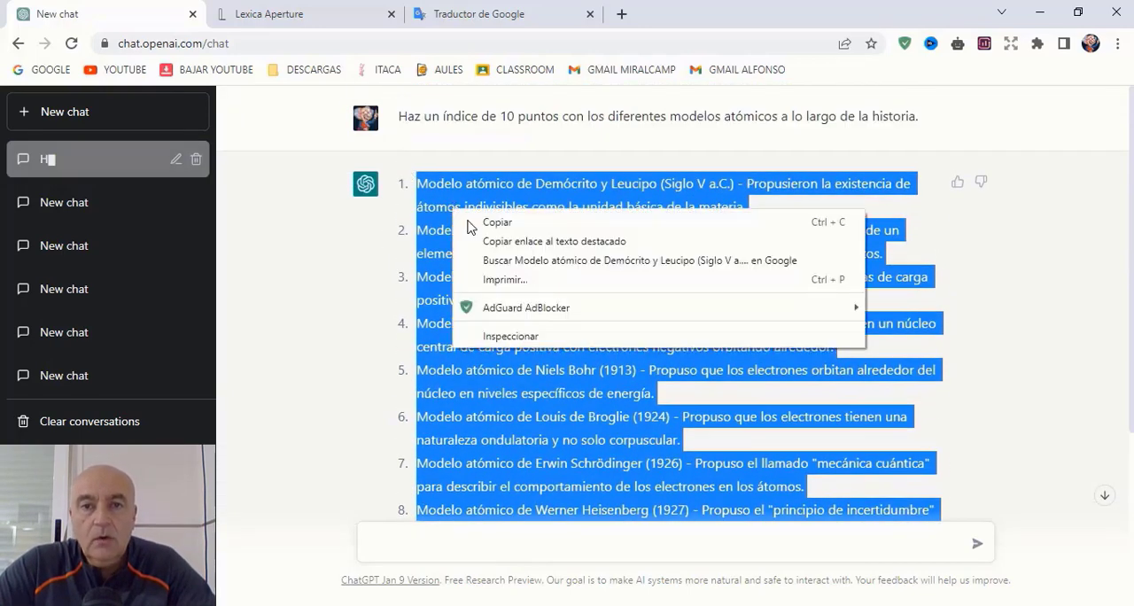
pyautogui.click(482, 221)
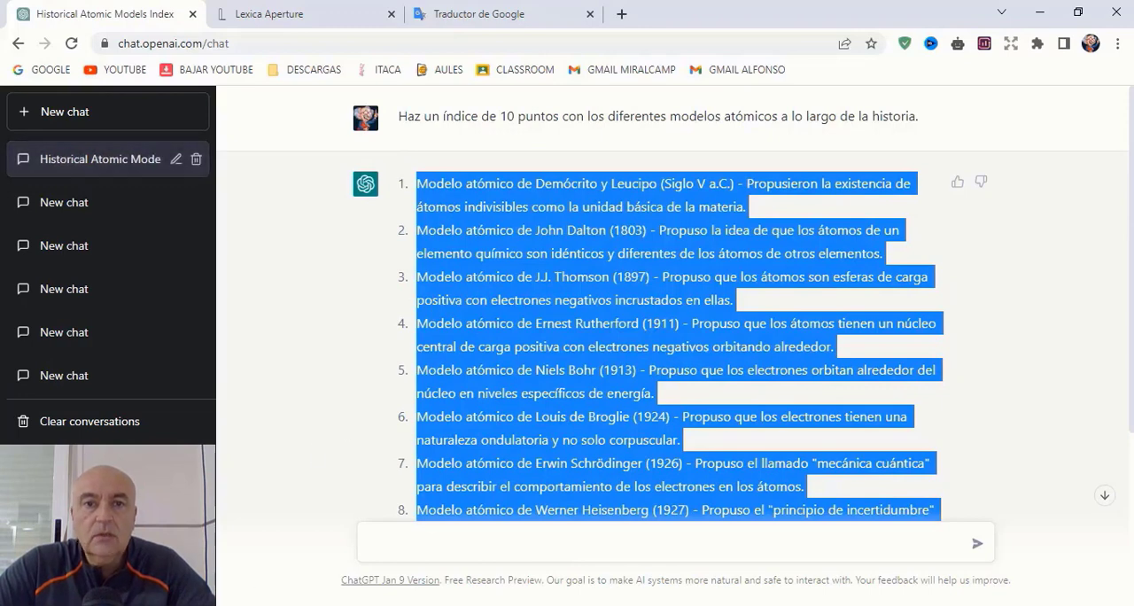
pyautogui.hotkey('alt', 'Tab')
pyautogui.rightClick(502, 271)
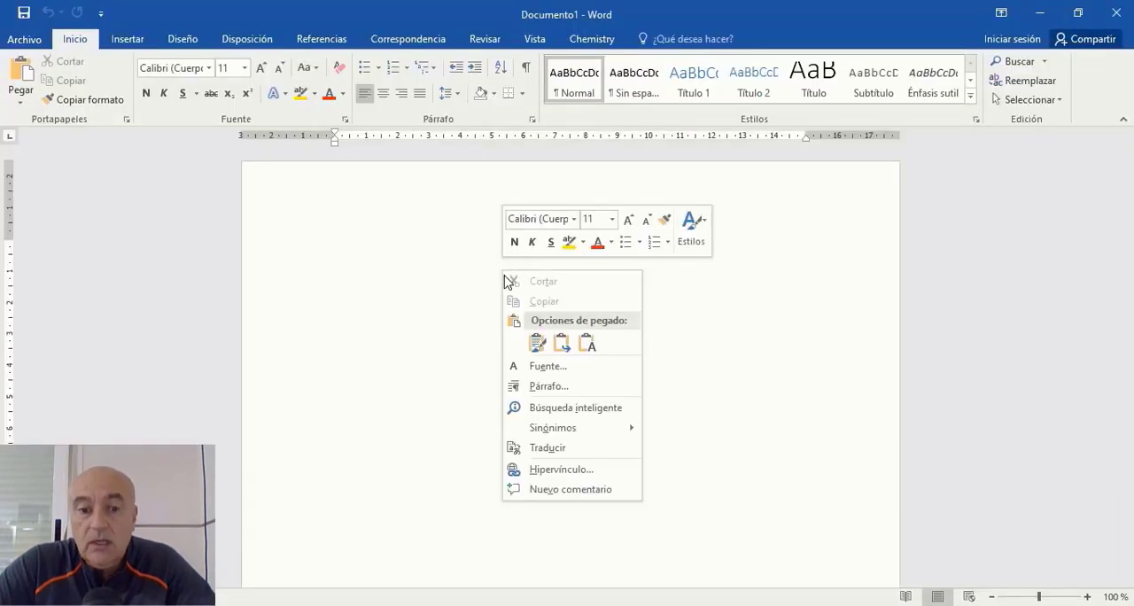
pyautogui.click(535, 342)
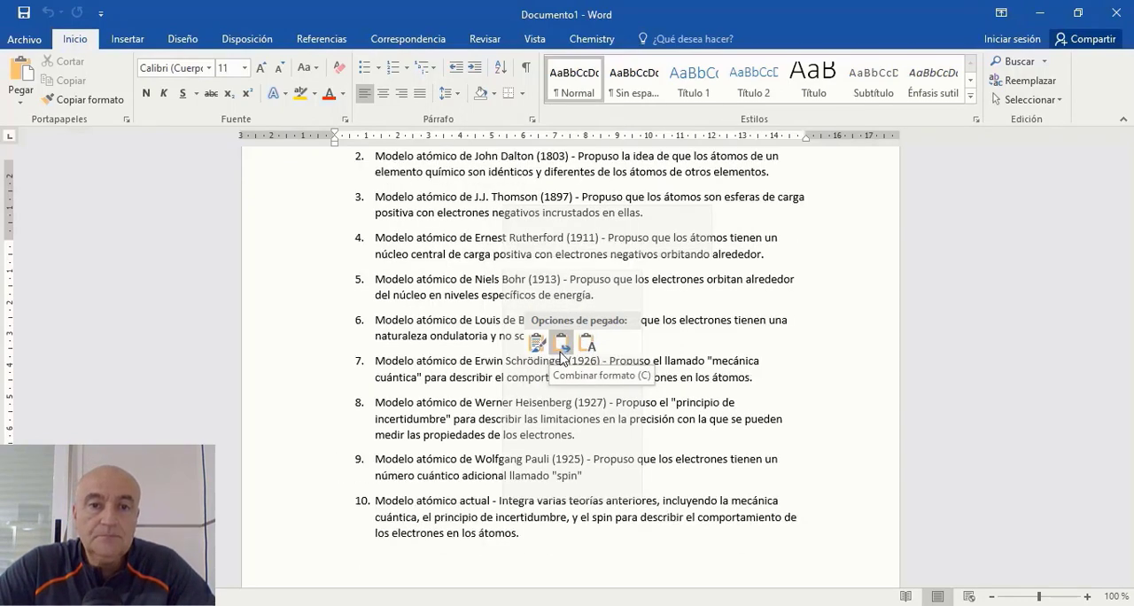
pyautogui.click(561, 344)
pyautogui.scroll(3, 742, 414)
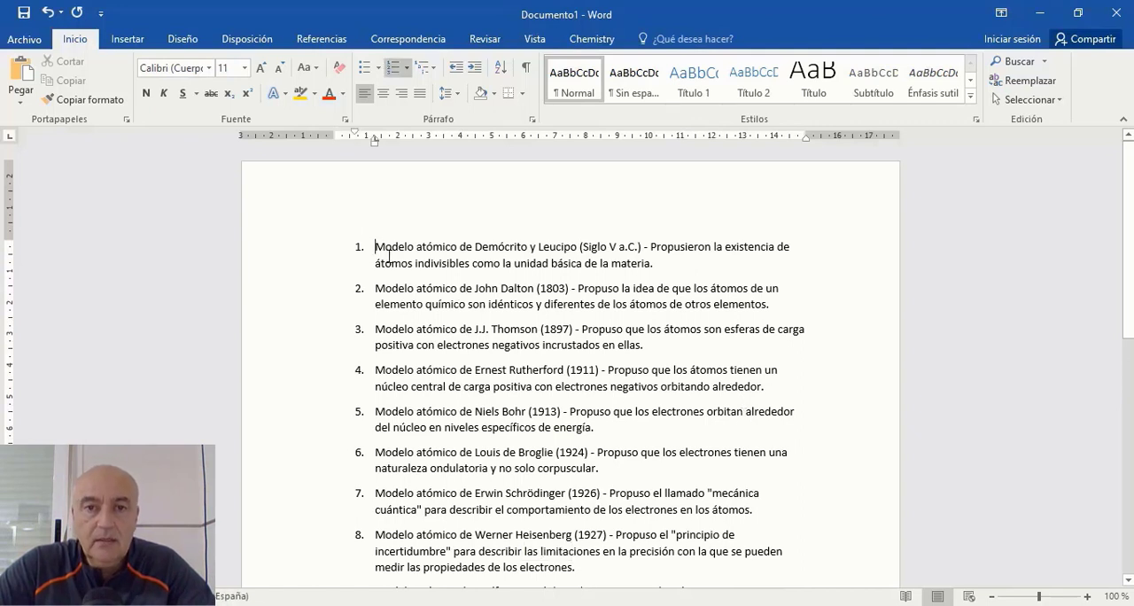
# Step: Add the bold, centred title "TRABAJO SOBRE MODELOS ATÓMICOS" above the numbered list, without an extra blank line below it
pyautogui.press('Return')
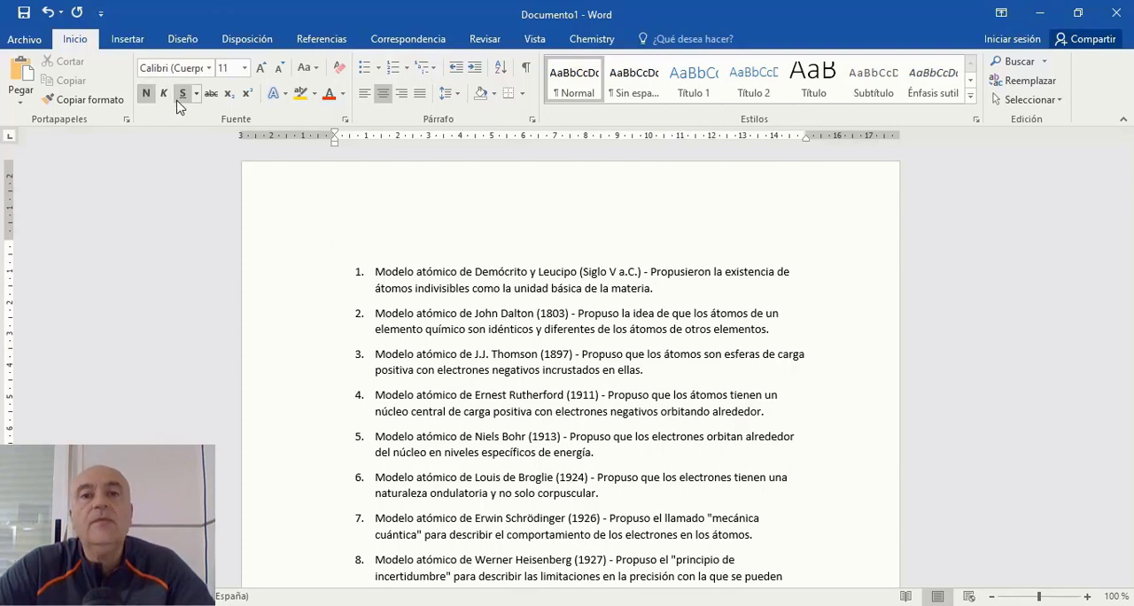
pyautogui.write('tra')
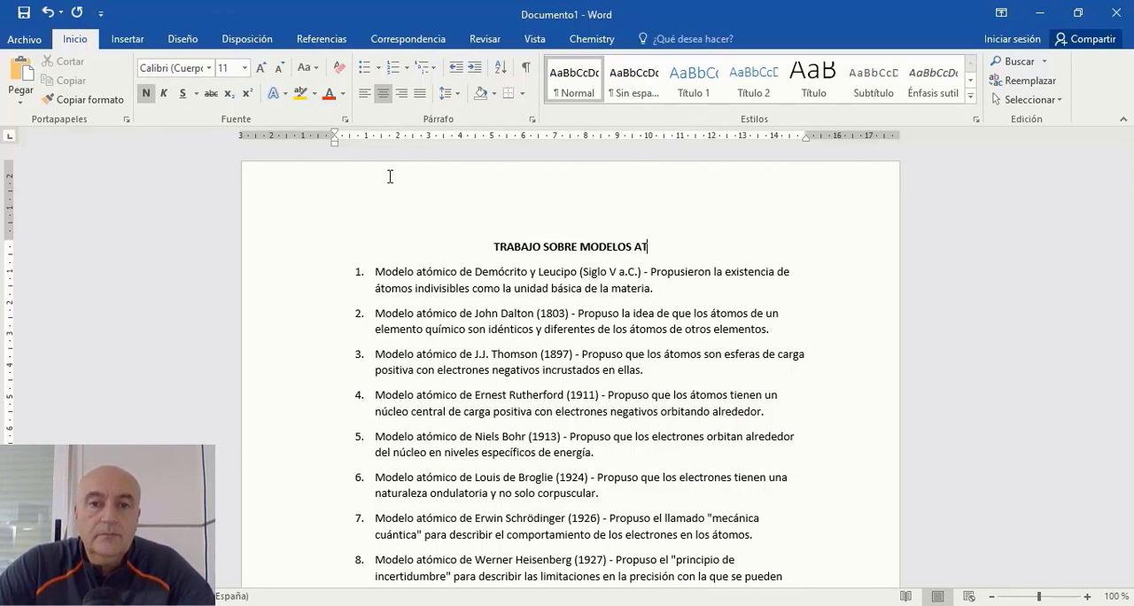
pyautogui.press('Return')
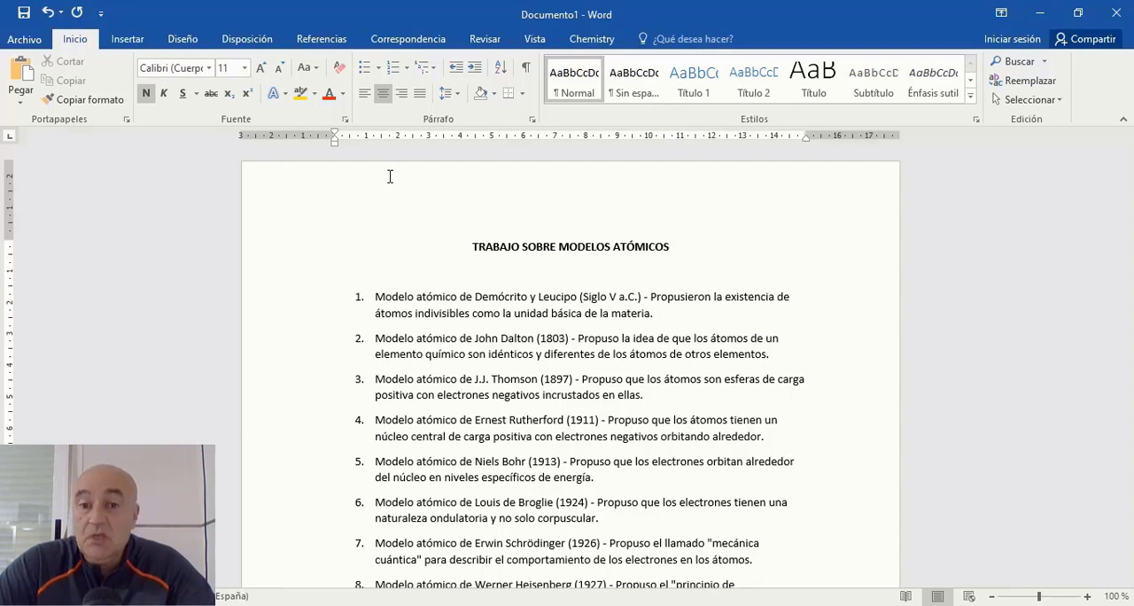
pyautogui.press('Delete')
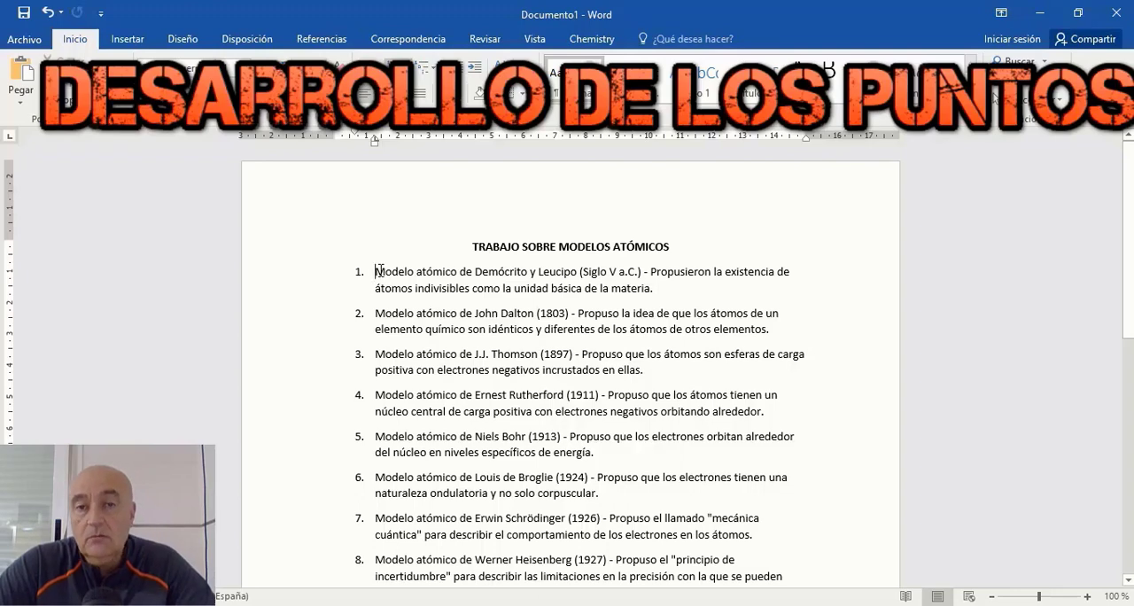
# Step: Copy the full text of point 1, on Demócrito y Leucipo, from the Word list
pyautogui.moveTo(377, 270); pyautogui.dragTo(651, 288)
pyautogui.rightClick(630, 282)
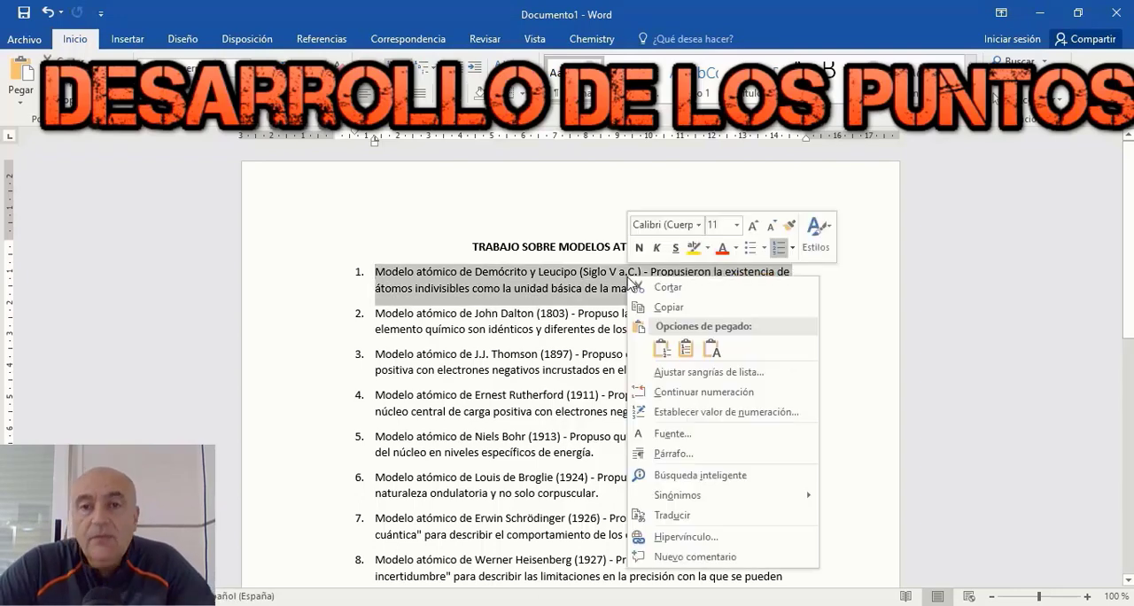
pyautogui.click(669, 307)
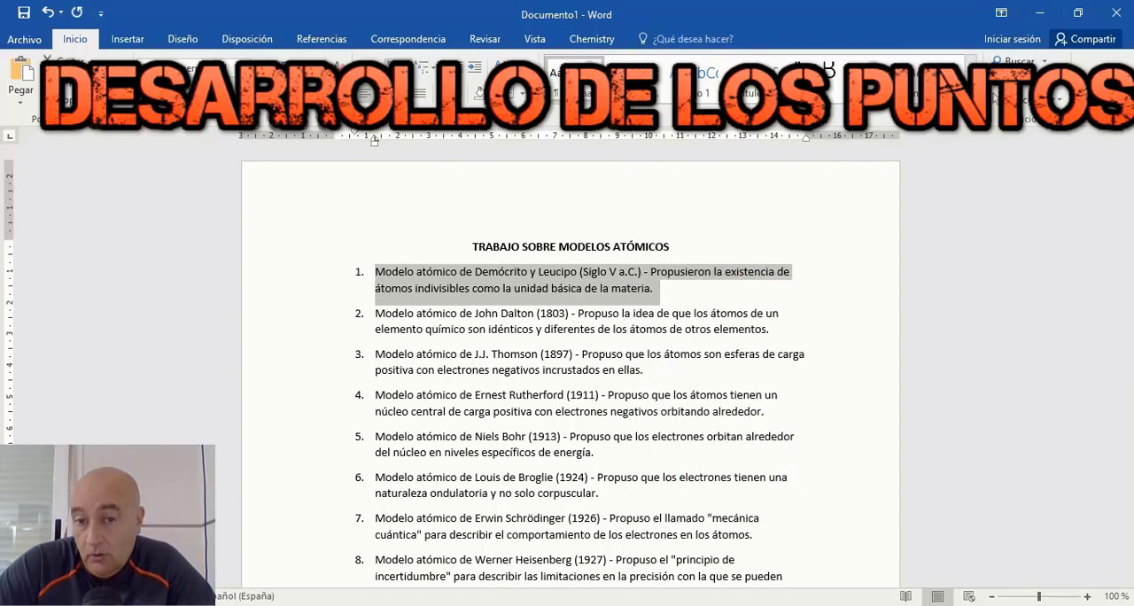
# Step: Switch to ChatGPT and send "Desarrolla el siguiente punto:" followed by the copied Demócrito y Leucipo point
pyautogui.hotkey('alt', 'Tab')
pyautogui.scroll(-5, 411, 407)
pyautogui.scroll(-1, 540, 492)
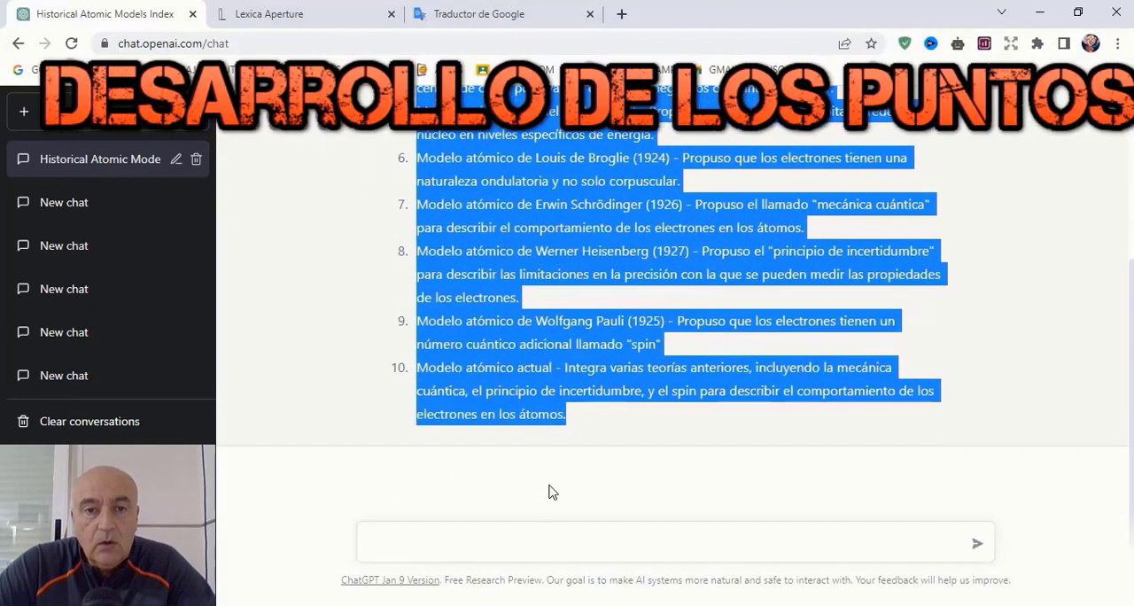
pyautogui.click(622, 542)
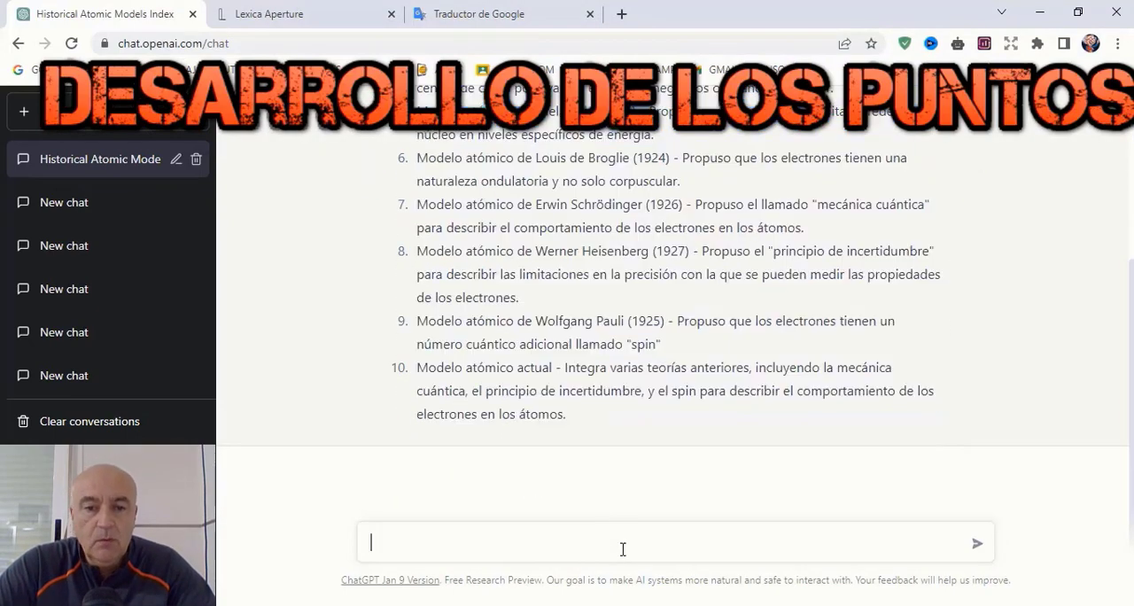
pyautogui.write('Desarro')
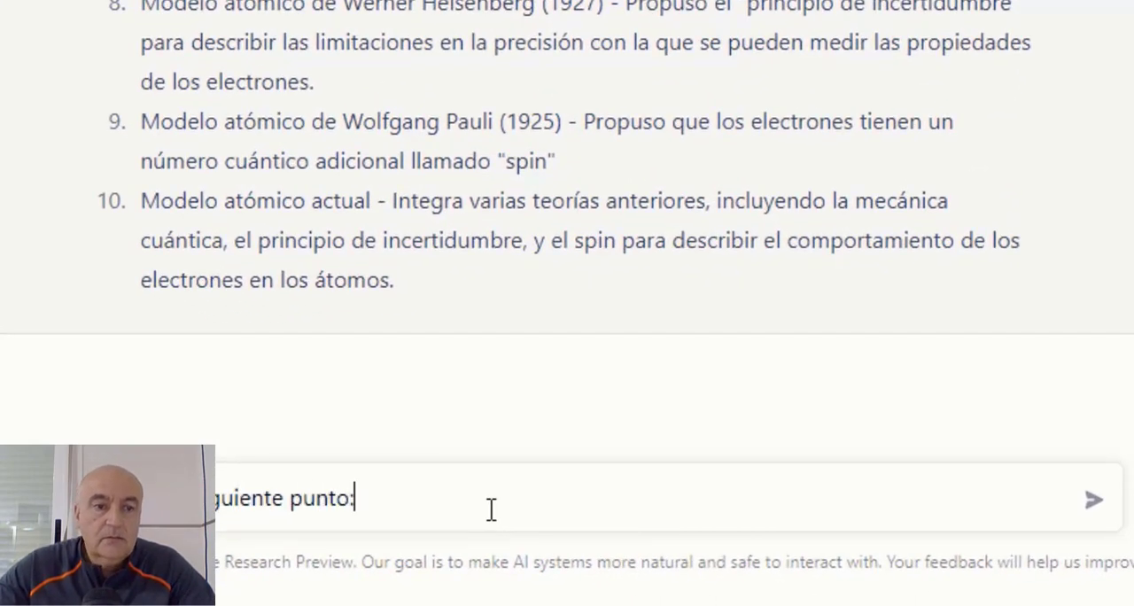
pyautogui.rightClick(491, 509)
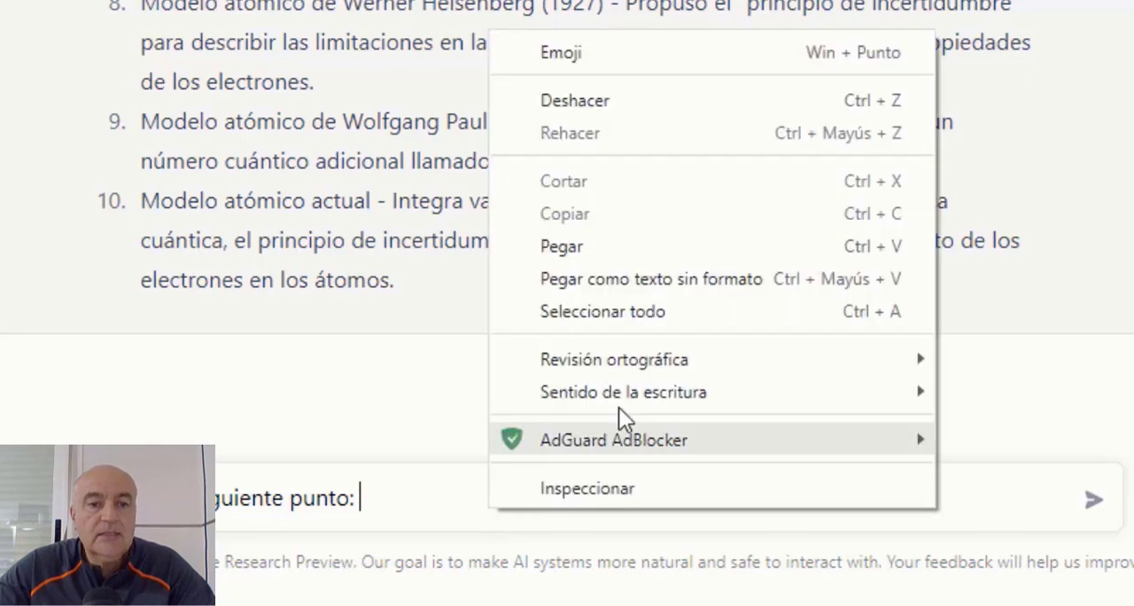
pyautogui.click(632, 262)
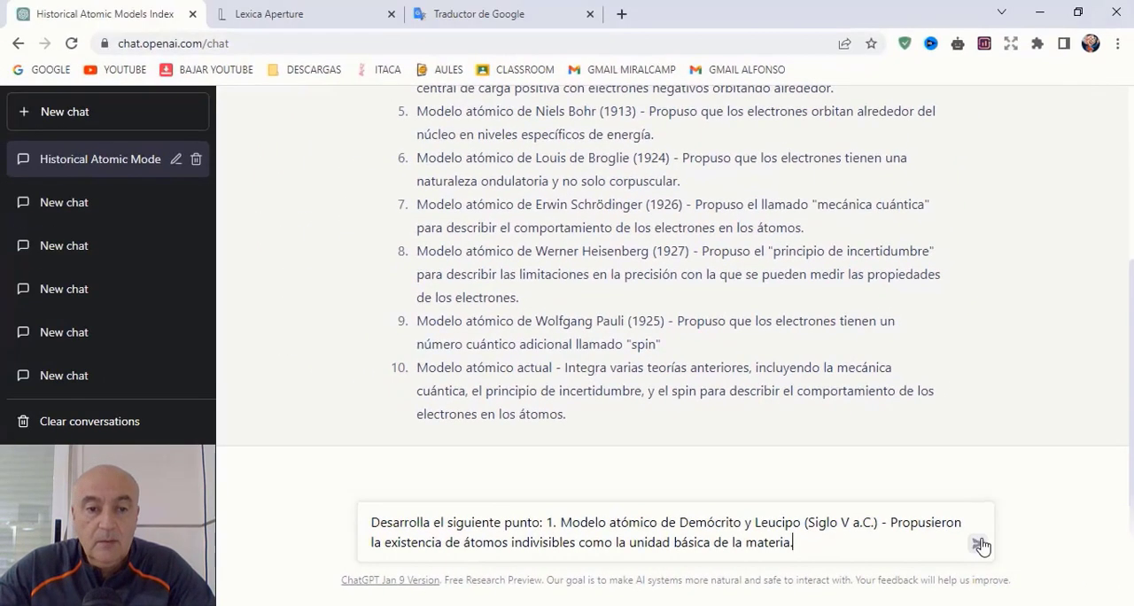
pyautogui.click(980, 545)
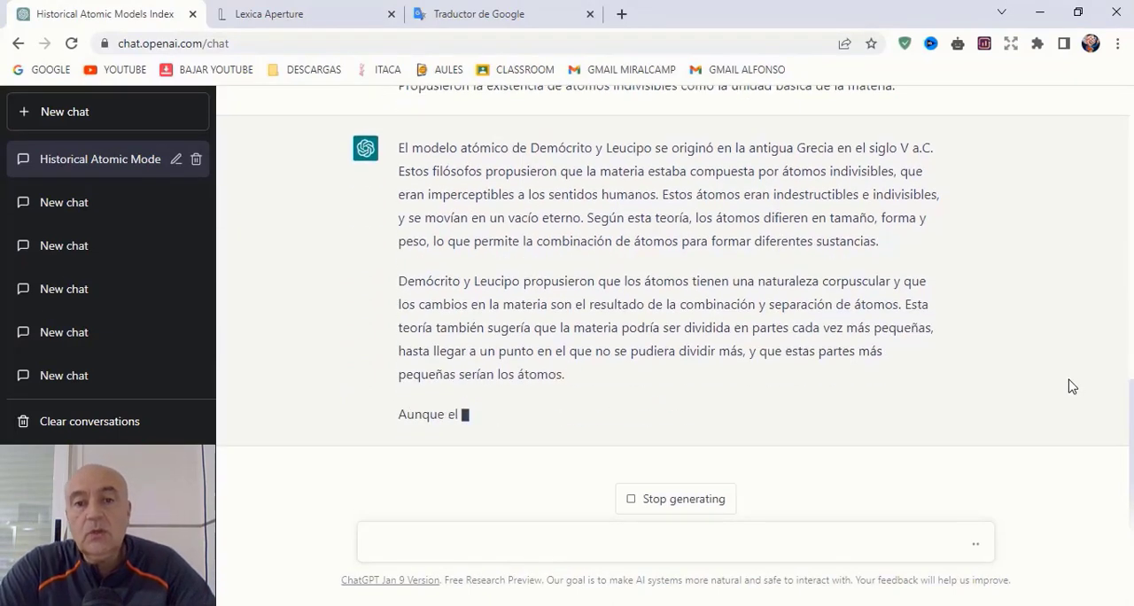
# Step: Copy ChatGPT's answer on Demócrito y Leucipo and paste it under point 1 in the Word document
pyautogui.scroll(10, 405, 562)
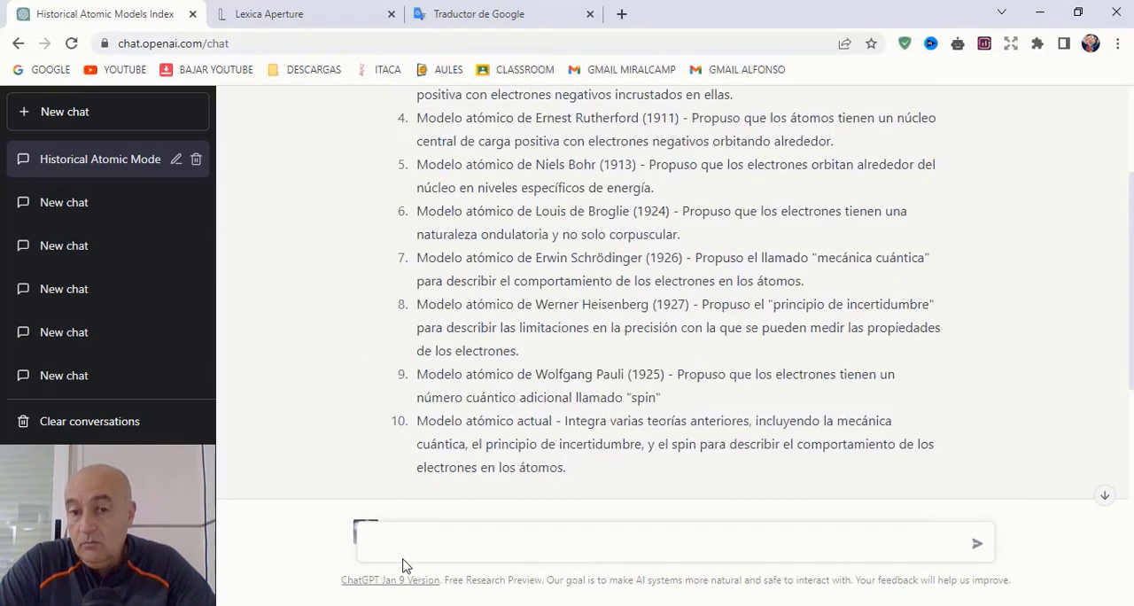
pyautogui.moveTo(399, 428); pyautogui.dragTo(937, 567)
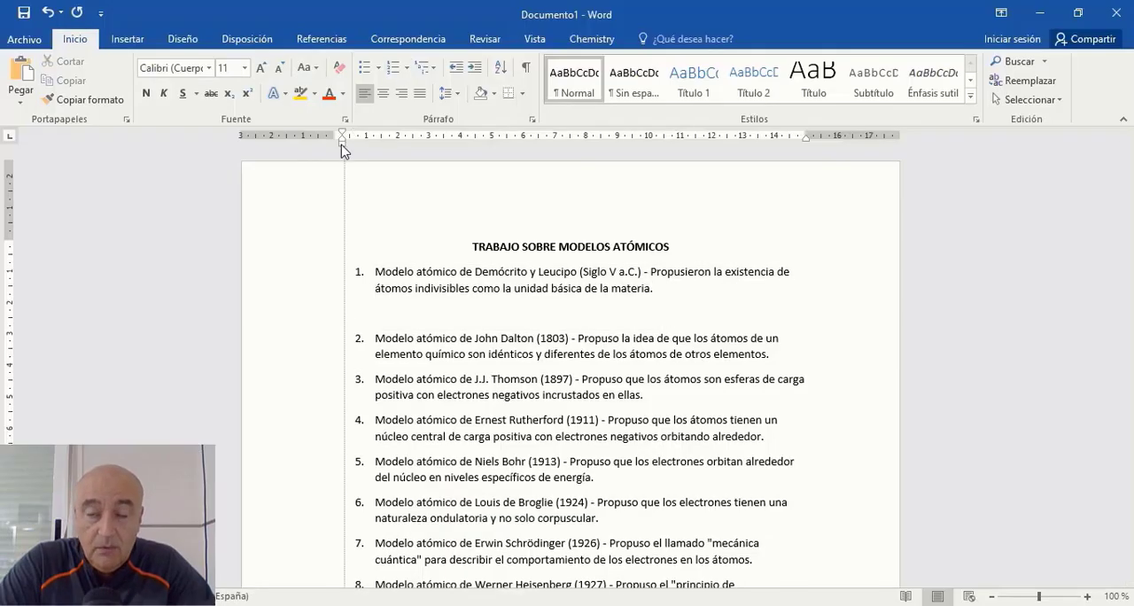
pyautogui.hotkey('ctrl', 'v')
# Step: Copy the John Dalton point from Word and send it to ChatGPT after "Desarrolla el siguiente punto: 2."
pyautogui.scroll(-5, 534, 266)
pyautogui.moveTo(376, 359); pyautogui.dragTo(775, 372)
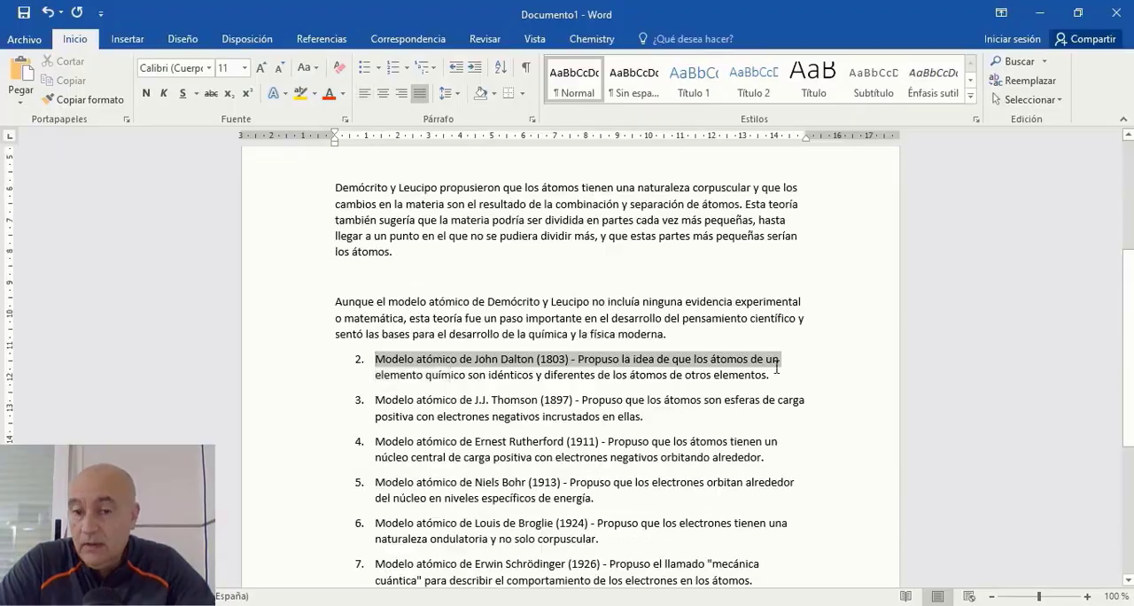
pyautogui.rightClick(767, 372)
pyautogui.click(802, 87)
pyautogui.hotkey('alt', 'Tab')
pyautogui.click(936, 549)
pyautogui.write('Desarrolla el siguiente punto: 2.')
pyautogui.hotkey('ctrl', 'v')
pyautogui.click(973, 547)
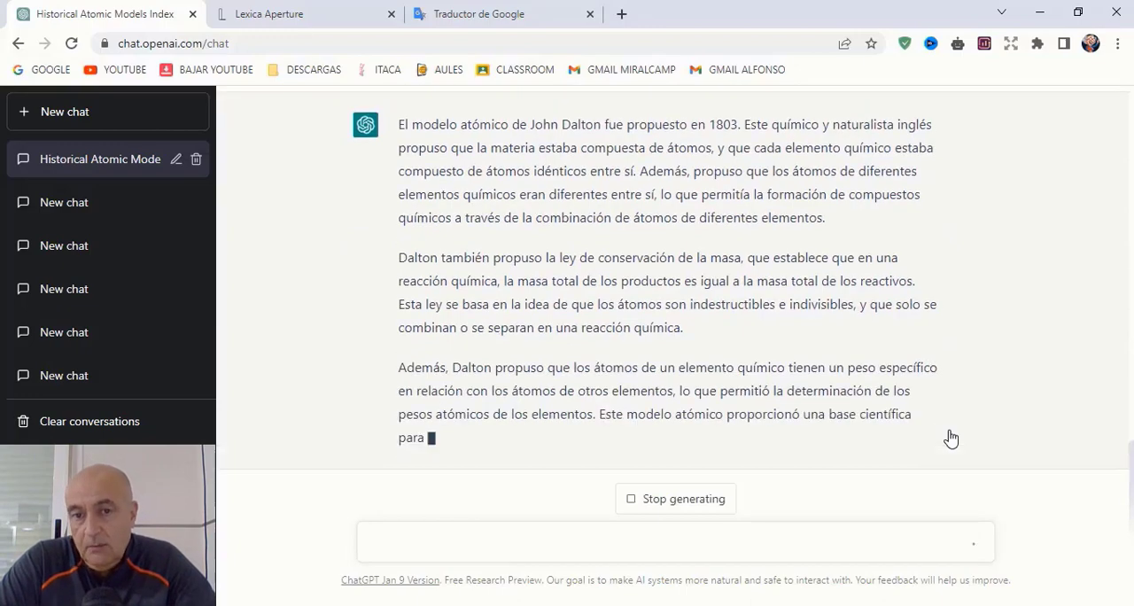
# Step: Copy the Dalton answer into Word and send ChatGPT "Desarrolla el siguiente punto:" with the J.J. Thomson point
pyautogui.moveTo(950, 438); pyautogui.dragTo(403, 426)
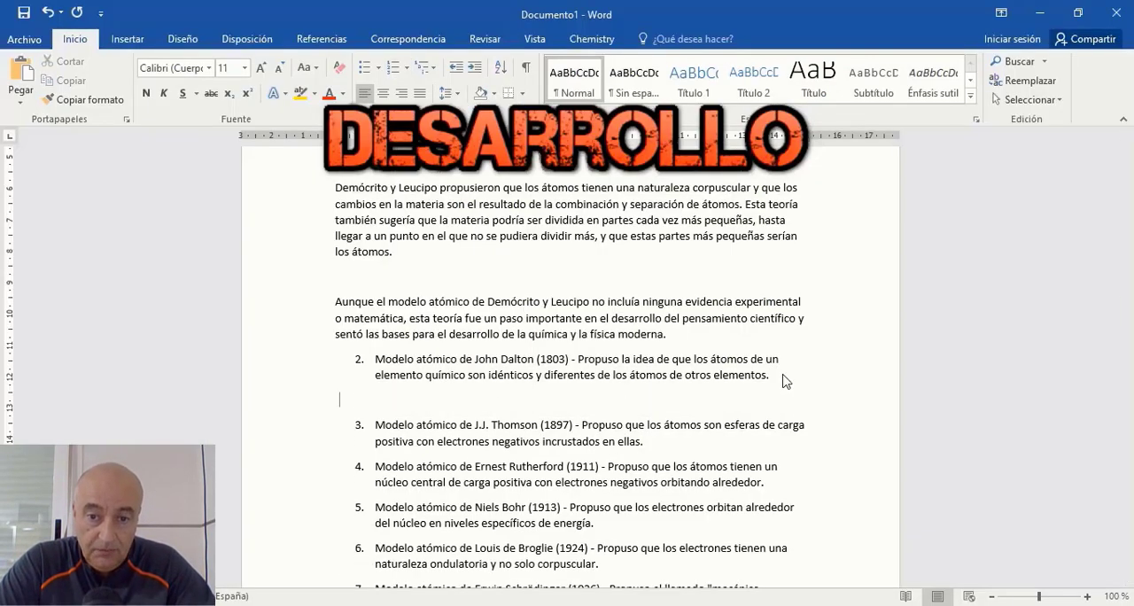
pyautogui.hotkey('ctrl', 'v')
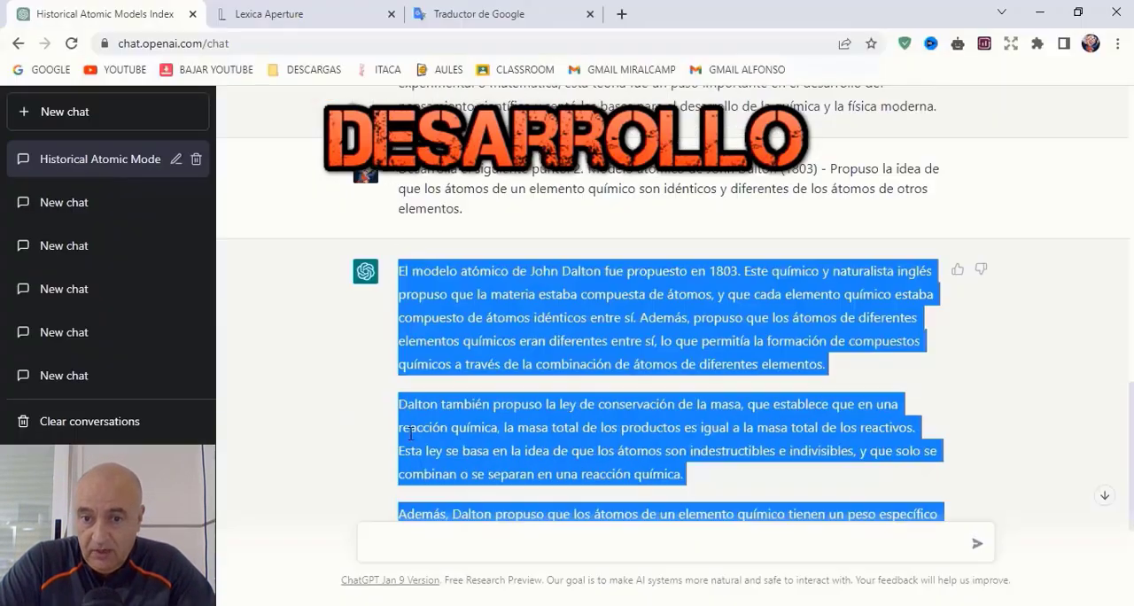
pyautogui.click(580, 548)
pyautogui.write('Desarrolla')
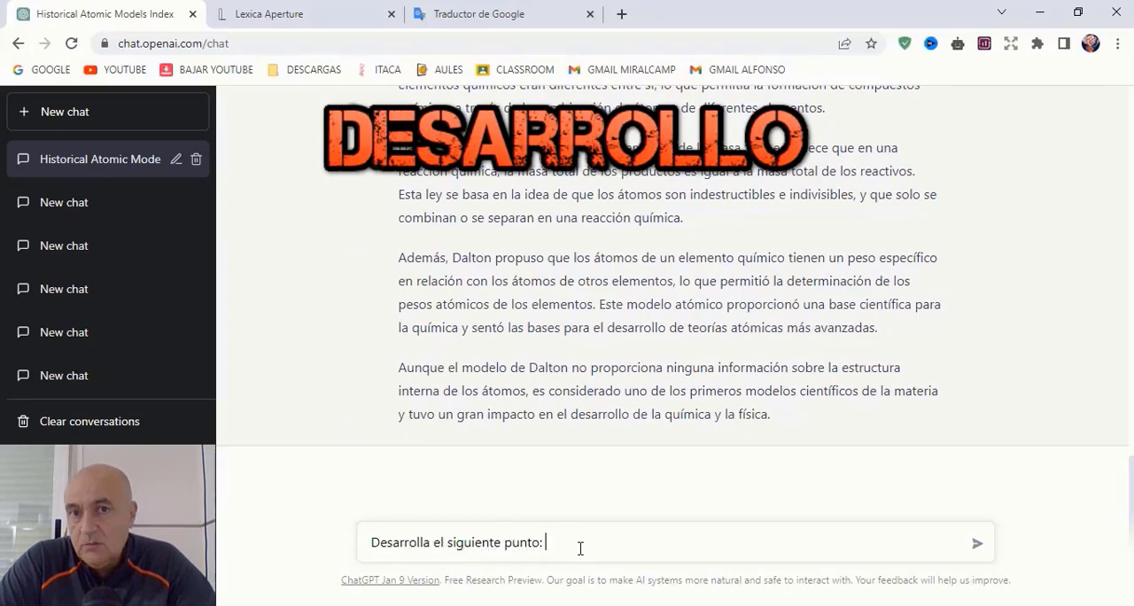
pyautogui.write(' el siguiente punto:')
pyautogui.hotkey('ctrl', 'v')
pyautogui.click(977, 542)
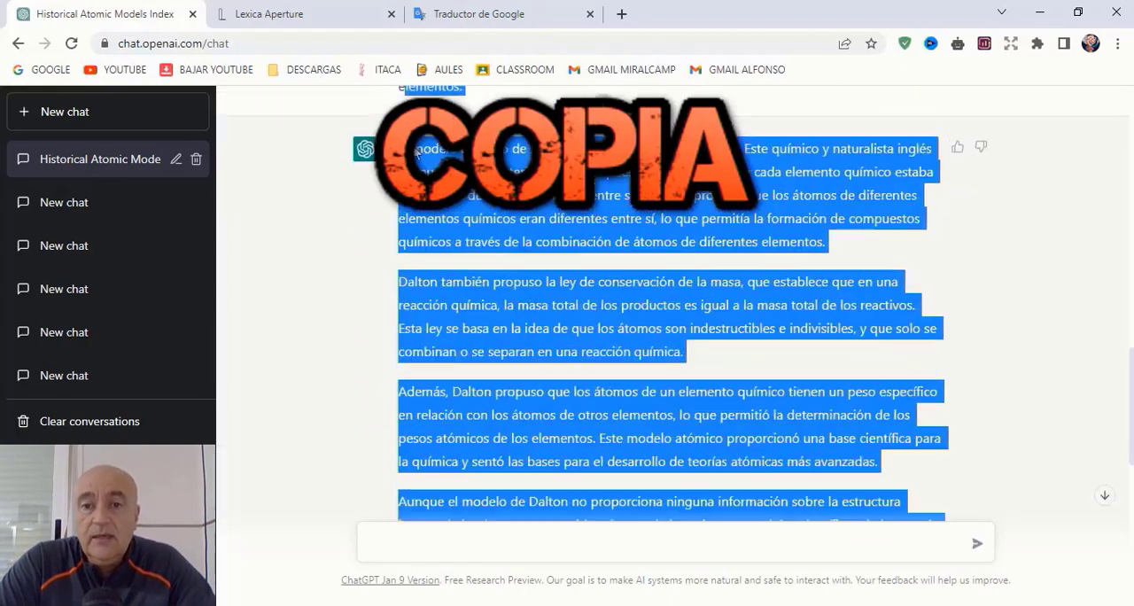
# Step: Paste the Thomson answer under point 3 in Word and ask ChatGPT to develop the Ernest Rutherford point
pyautogui.scroll(-3, 492, 354)
pyautogui.moveTo(493, 354); pyautogui.dragTo(401, 398)
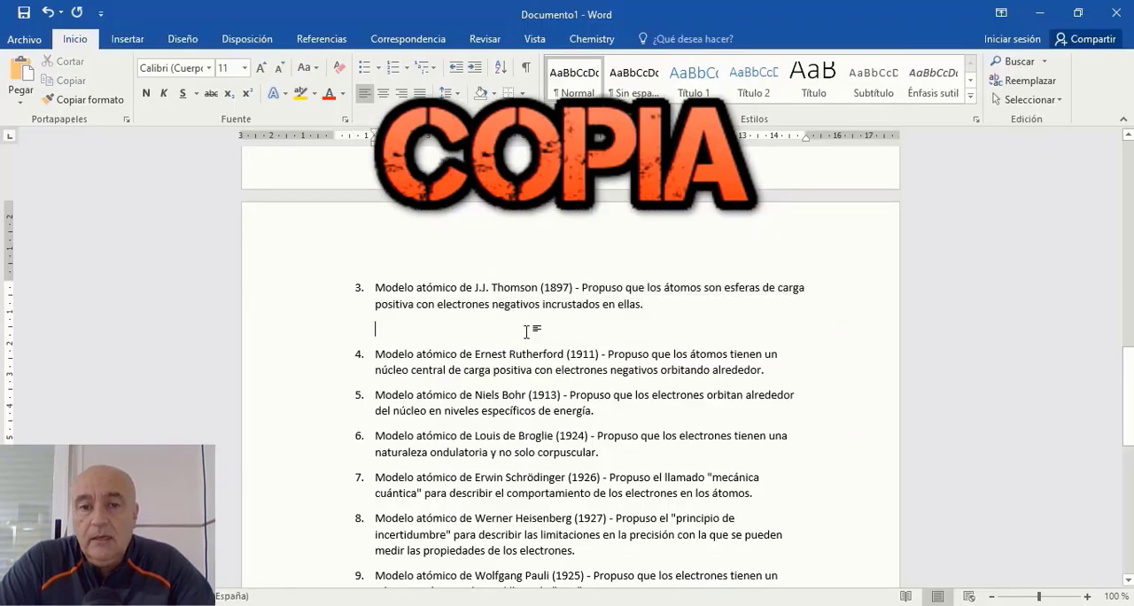
pyautogui.hotkey('ctrl', 'v')
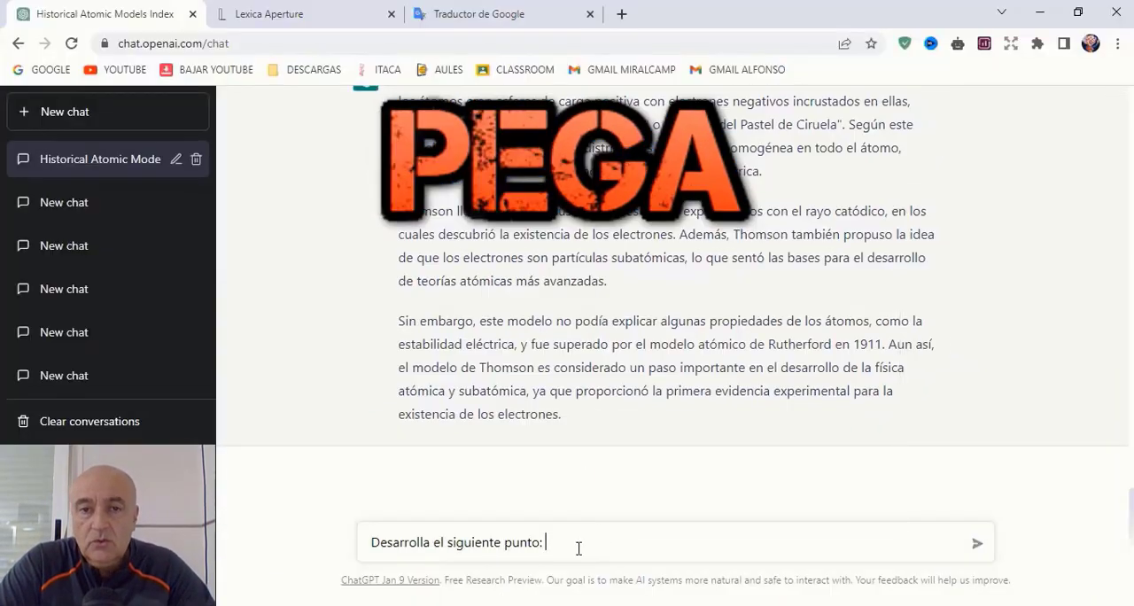
pyautogui.write('1. Modelo atómico de Ernest Rutherford (1911) - Propuso que los átomos tienen un núcleo central de carga positiva con electrones negativos orbitando alrededor.')
pyautogui.click(977, 543)
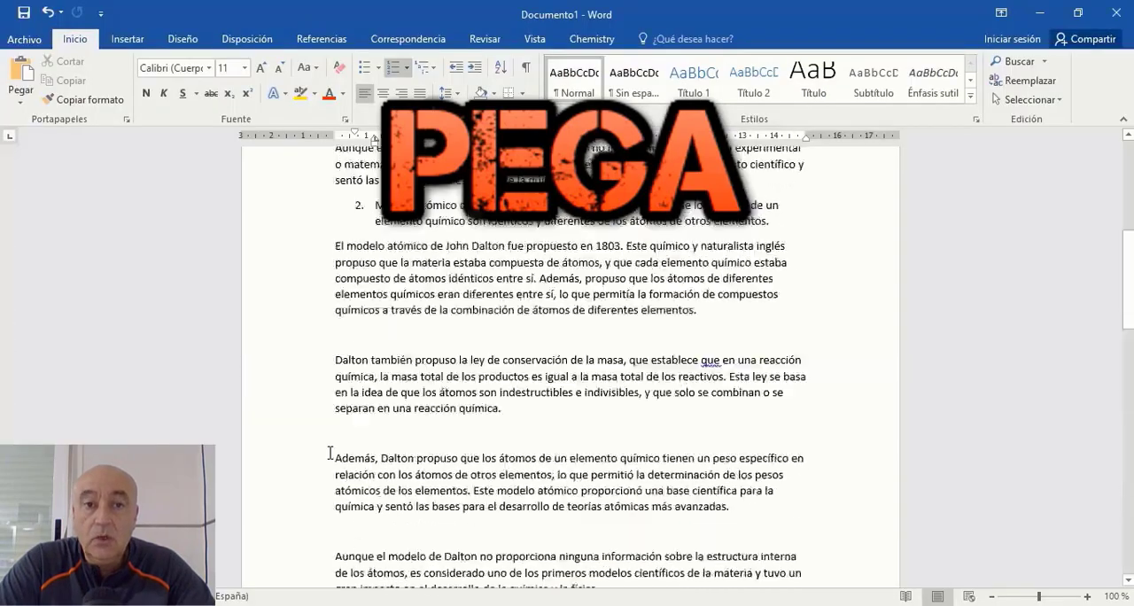
# Step: Paste the Ernest Rutherford point back into the Word list before the Niels Bohr point
pyautogui.scroll(-15, 330, 453)
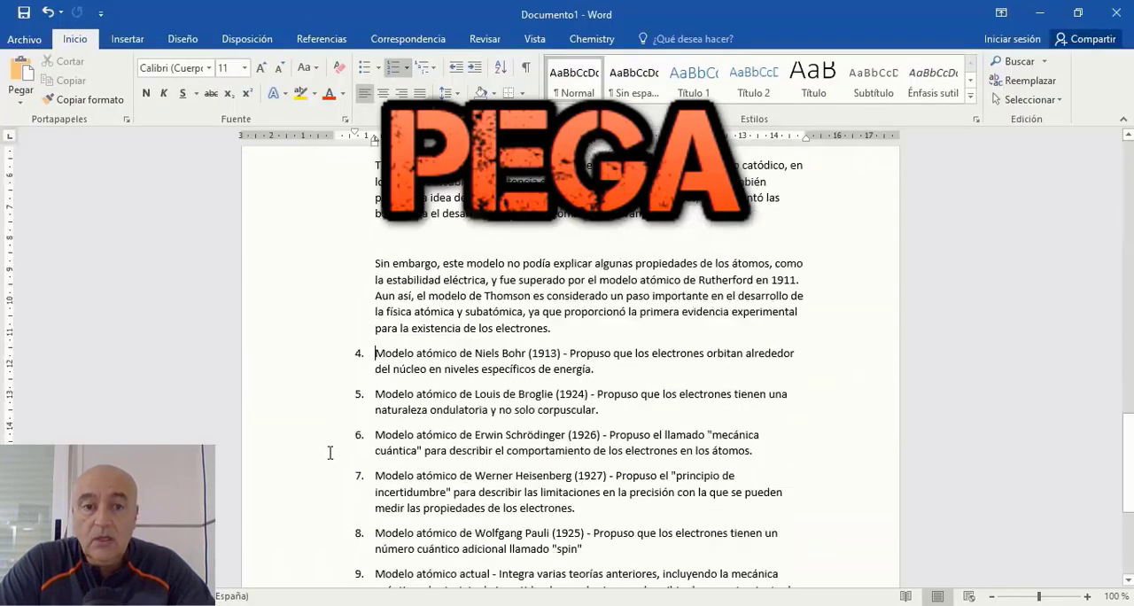
pyautogui.scroll(2, 329, 453)
pyautogui.write('Modelo atómico de Ernest Rutherford (1911) - Propuso que los átomos tienen un núcleo central de carga positiva con electrones negativos orbitando alrededor.')
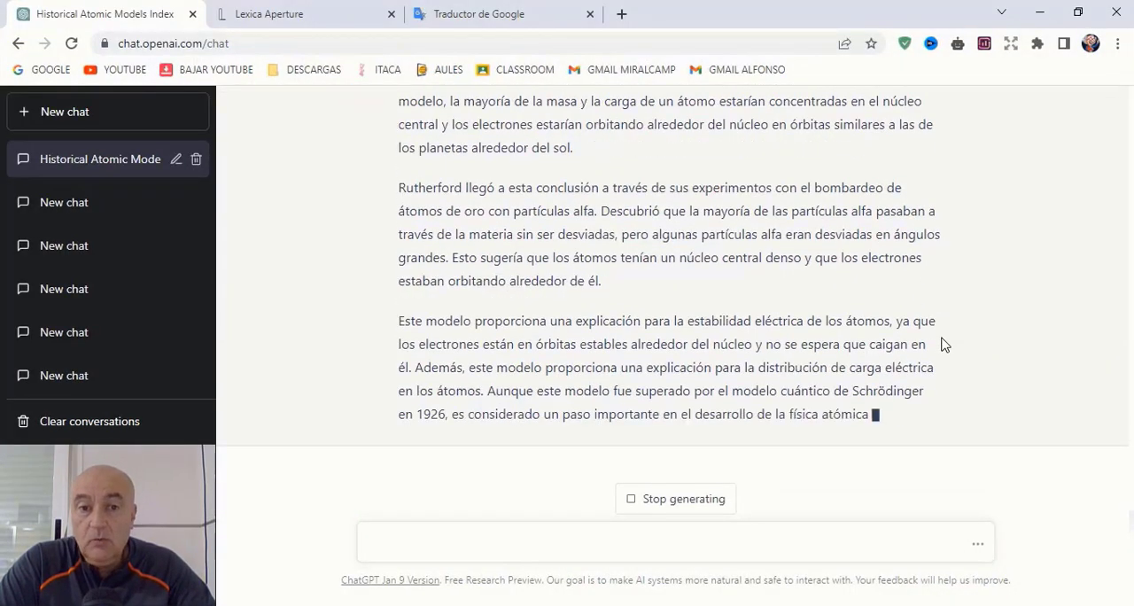
# Step: Copy ChatGPT's Rutherford answer into Word under point 4 and ask ChatGPT to develop the Niels Bohr point
pyautogui.scroll(3, 944, 343)
pyautogui.moveTo(398, 256); pyautogui.dragTo(759, 367)
pyautogui.rightClick(759, 367)
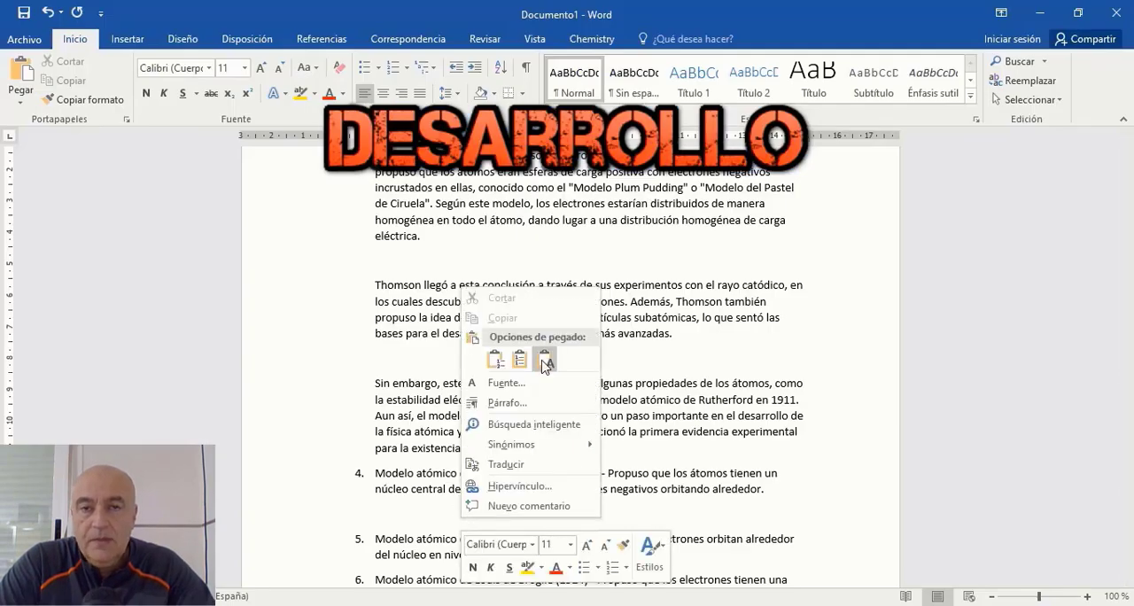
pyautogui.click(545, 361)
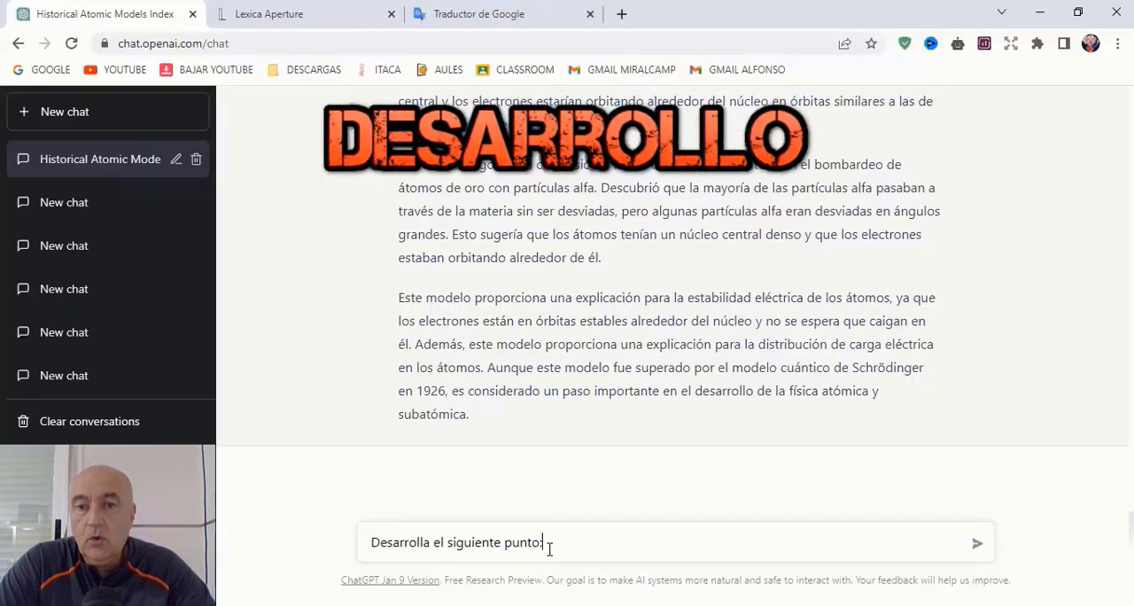
pyautogui.write('5. Modelo atómico de Niels Bohr (1913) - Propuso que los electrones orbitan alrededor del núcleo en niveles específicos de energía.')
pyautogui.click(977, 545)
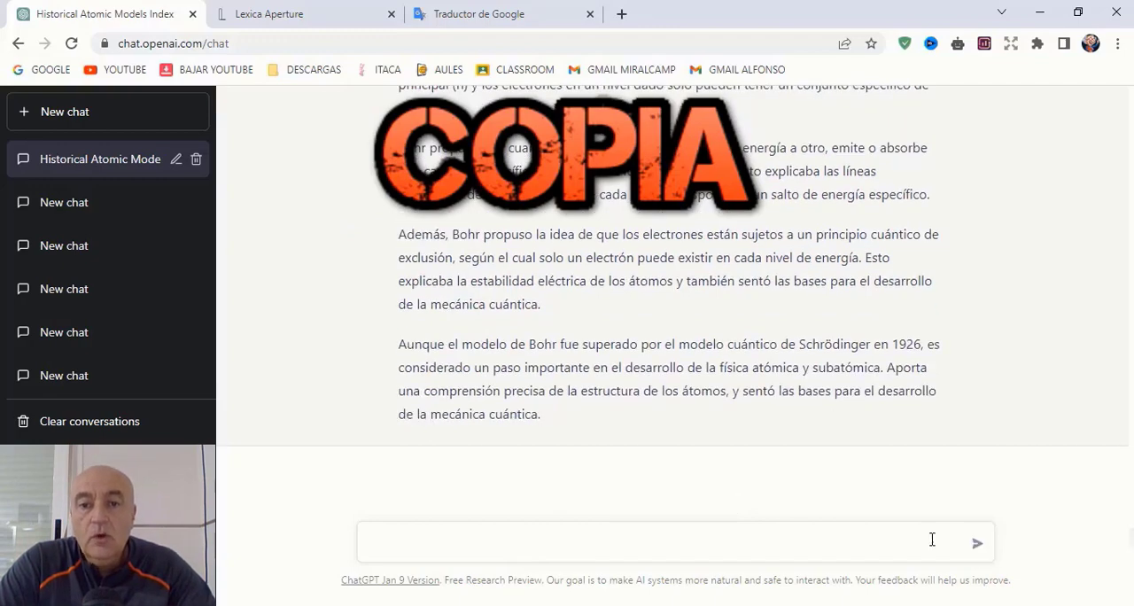
# Step: Copy ChatGPT's full answer on the Bohr model and paste it under point 5 in Word
pyautogui.scroll(3, 931, 496)
pyautogui.moveTo(398, 218); pyautogui.dragTo(879, 532)
pyautogui.hotkey('ctrl', 'c')
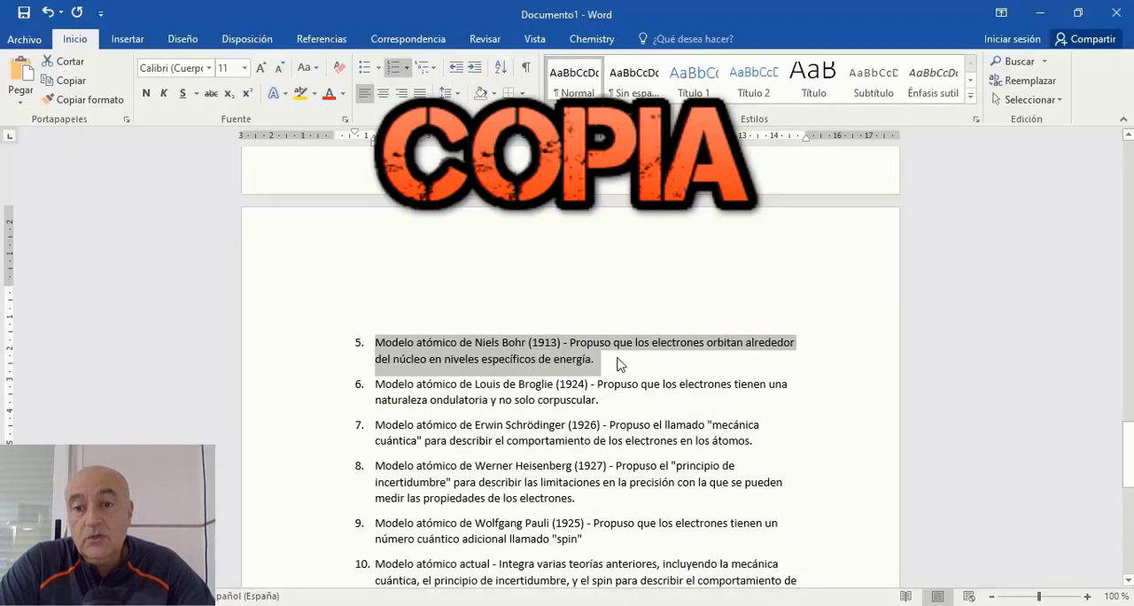
pyautogui.rightClick(438, 365)
pyautogui.click(481, 157)
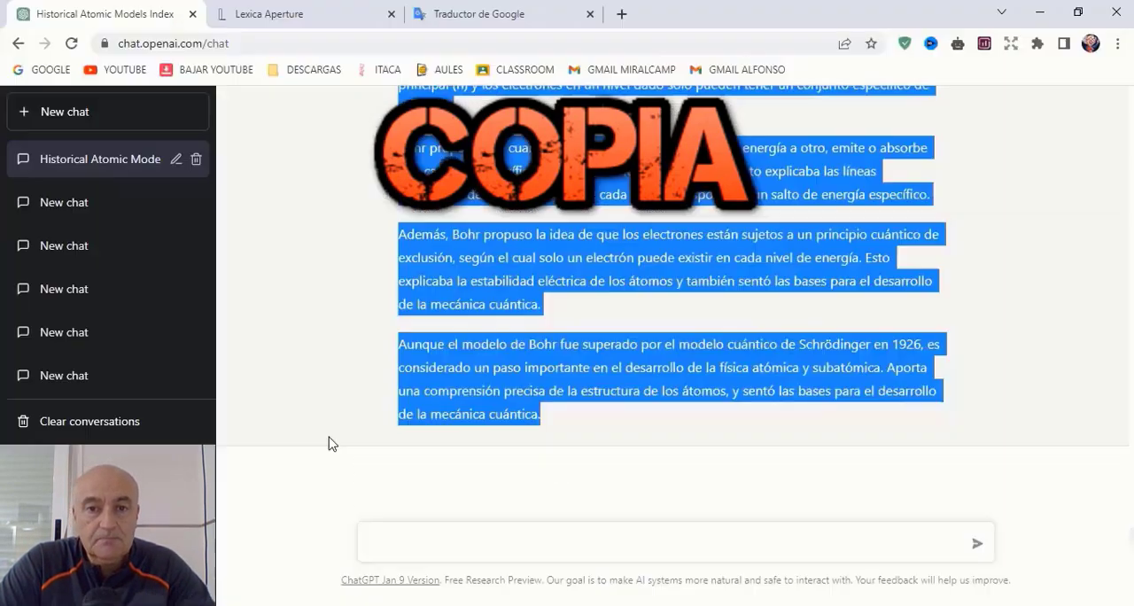
# Step: Send ChatGPT "Desarrolla el siguiente punto:" followed by the Louis de Broglie point from the Word list
pyautogui.click(579, 537)
pyautogui.write('Desarrolla el siguiente punto:')
pyautogui.rightClick(603, 537)
pyautogui.click(614, 401)
pyautogui.click(975, 544)
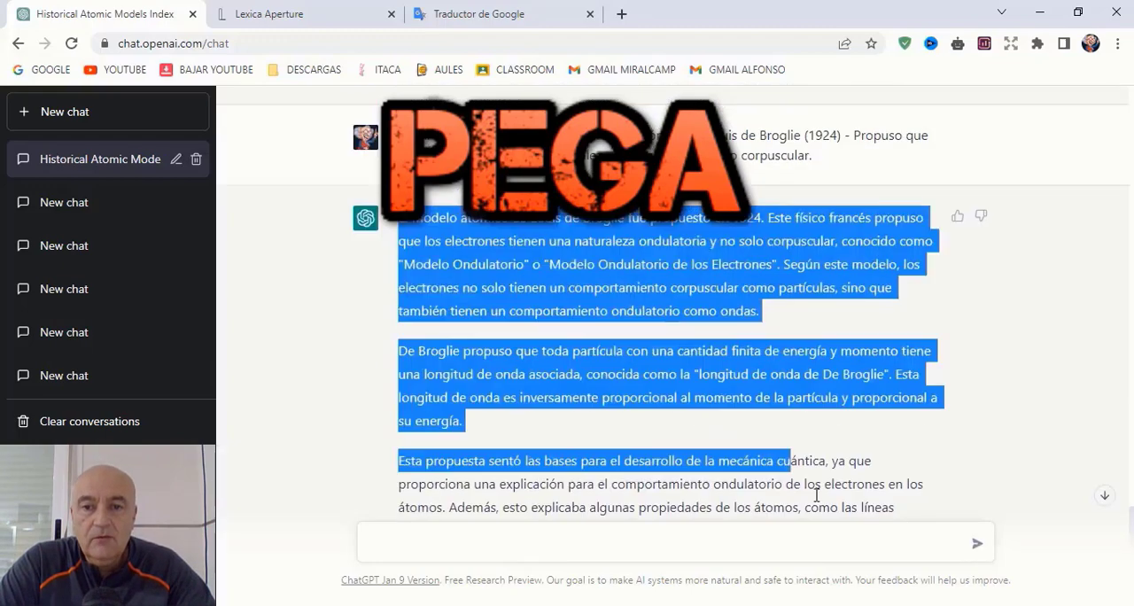
# Step: Paste the De Broglie answer under point 6 in Word and ask ChatGPT to develop point 7, on Erwin Schrödinger
pyautogui.moveTo(734, 458); pyautogui.dragTo(577, 398)
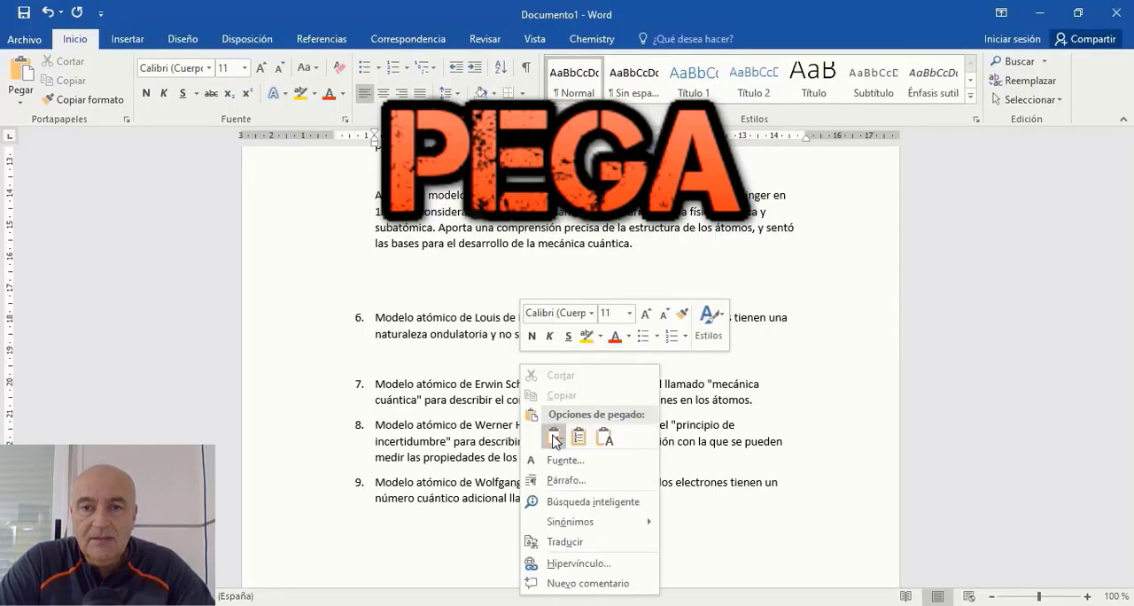
pyautogui.click(664, 433)
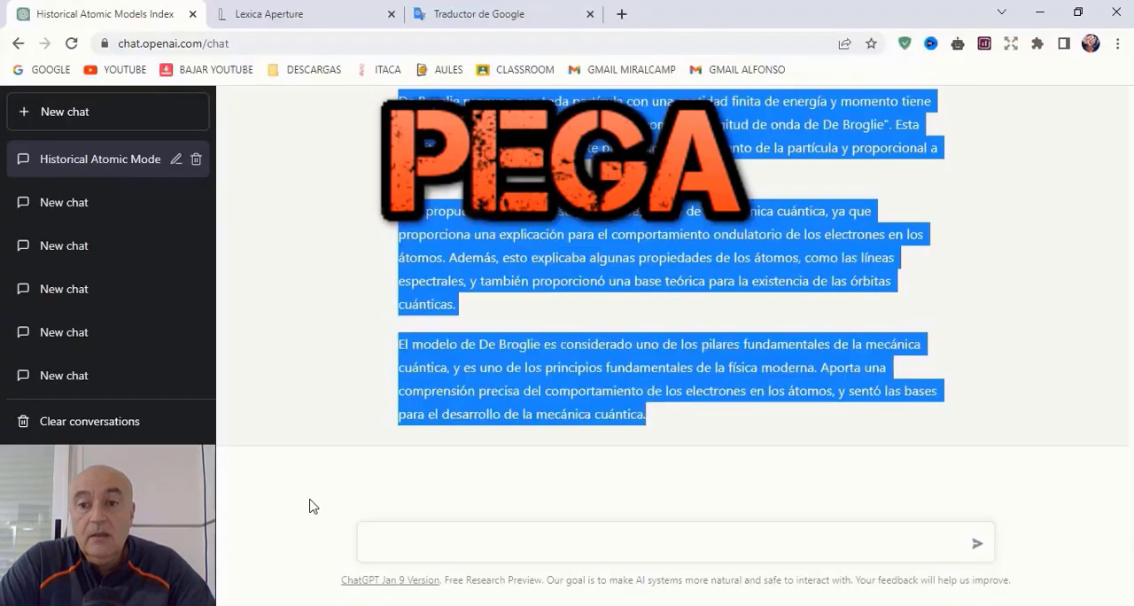
pyautogui.write('Desarrolla el siguiente punto:')
pyautogui.write('7. Modelo atómico de Erwin Schrödinger (1926) - Propuso el llamado "mecánica cuántica" para describir el comportamiento de los electrones en los átomos.')
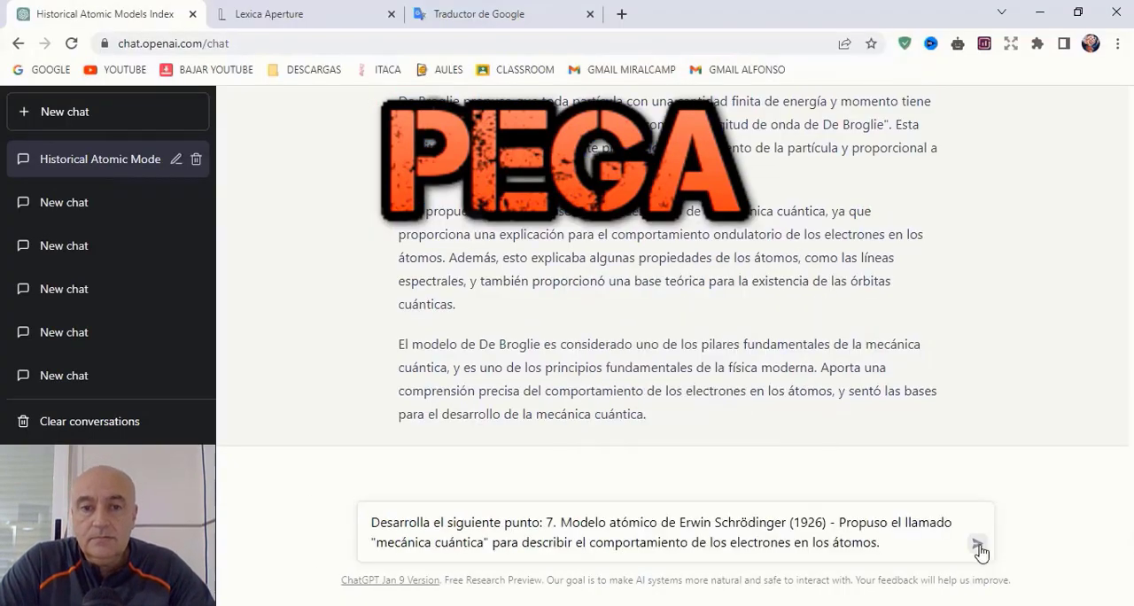
pyautogui.click(976, 547)
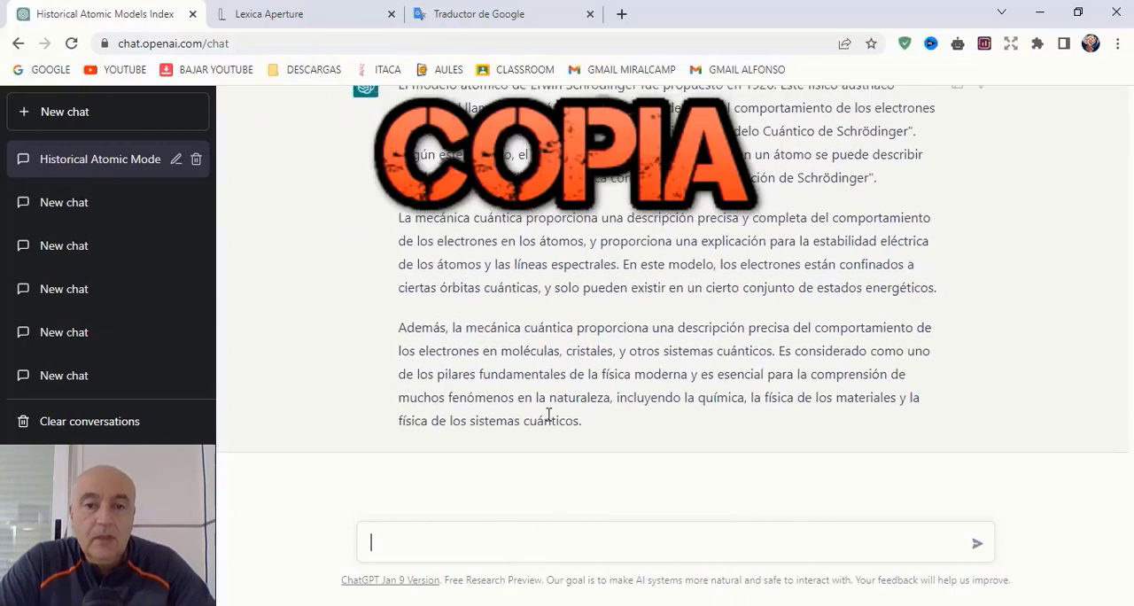
# Step: Copy the Schrödinger answer and send ChatGPT the Werner Heisenberg point to develop
pyautogui.moveTo(611, 414); pyautogui.dragTo(398, 98)
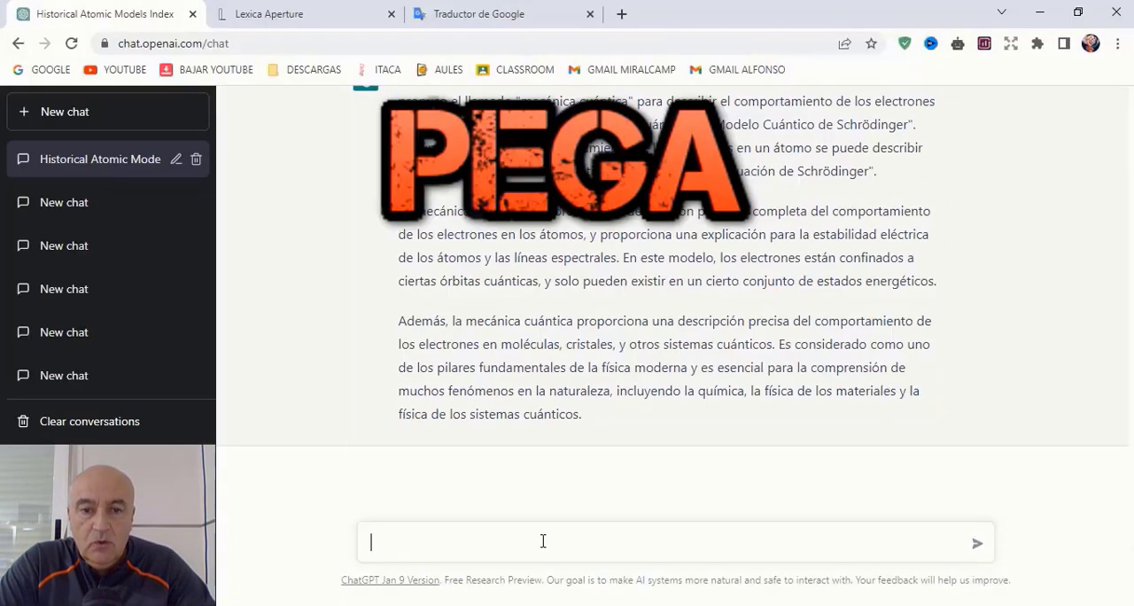
pyautogui.write('e punto:')
pyautogui.write('8. Modelo atómico de Werner Heisenberg (1927) - Propuso el "principio de incertidumbre" para describir las limitaciones en la precisión con la que se pueden medir las propiedades de los electrones.')
pyautogui.click(977, 543)
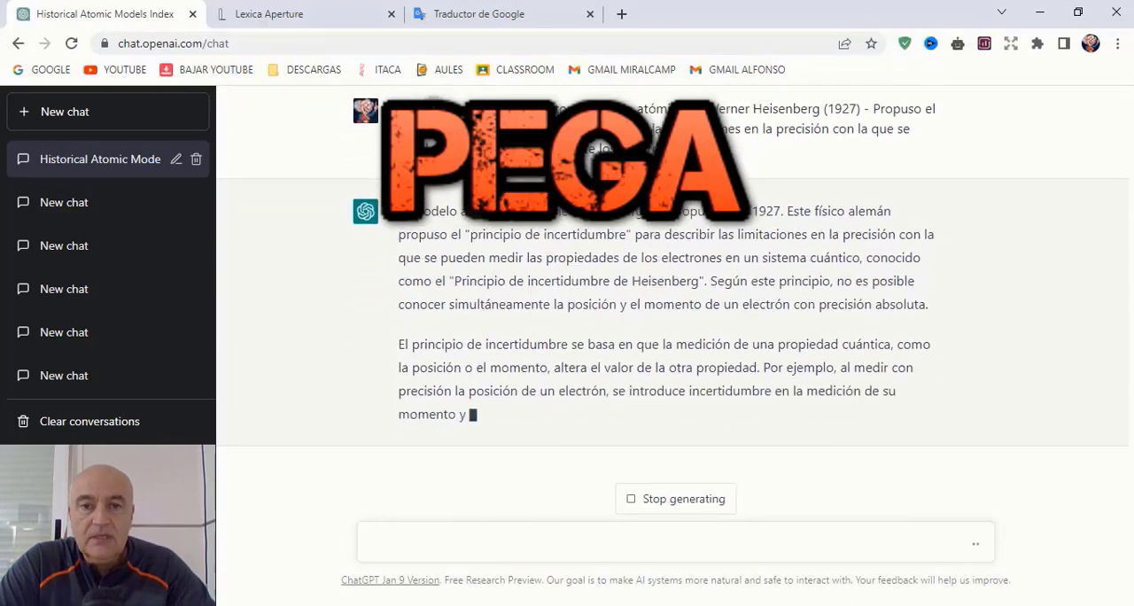
# Step: Send ChatGPT "continúa el desarrollo anterior" and paste both parts of the Heisenberg answer under point 8 in Word
pyautogui.write('continúa el desarro')
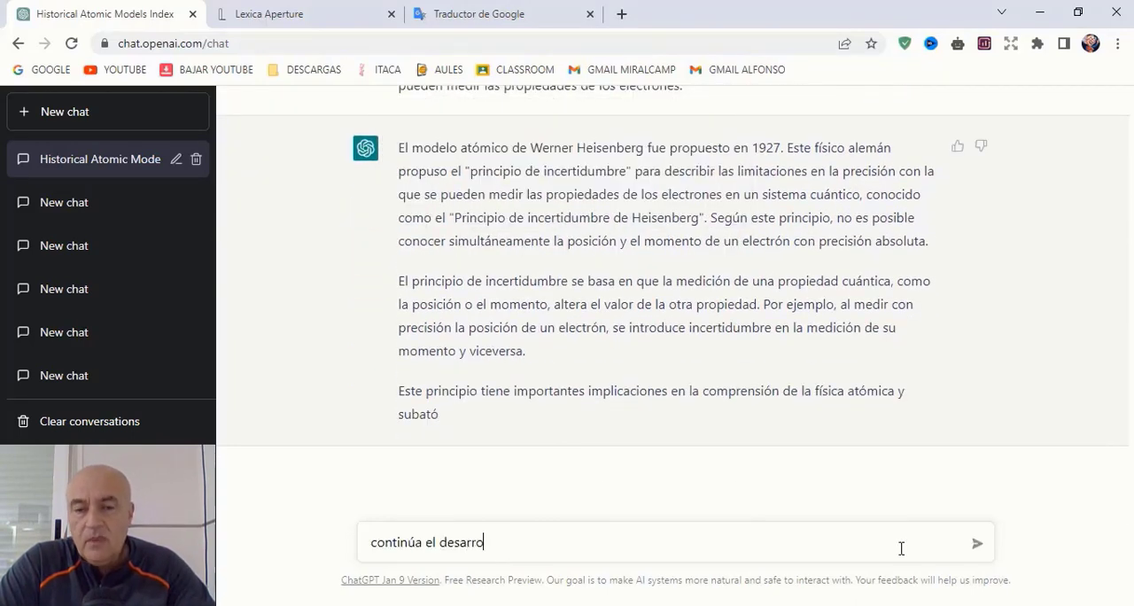
pyautogui.write('llo anterior')
pyautogui.press('Return')
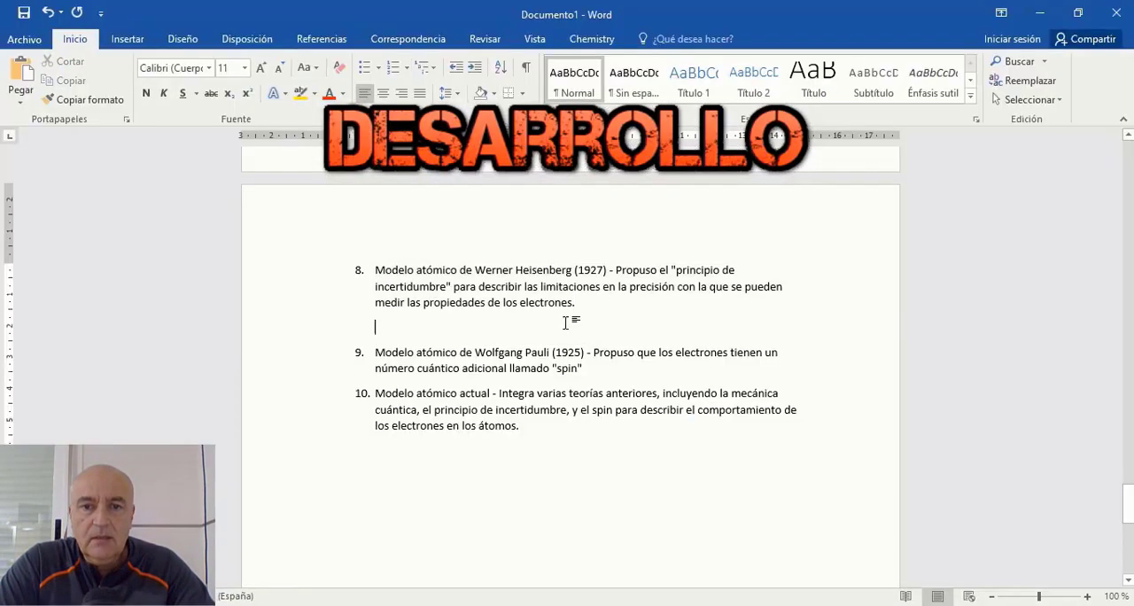
pyautogui.hotkey('ctrl', 'v')
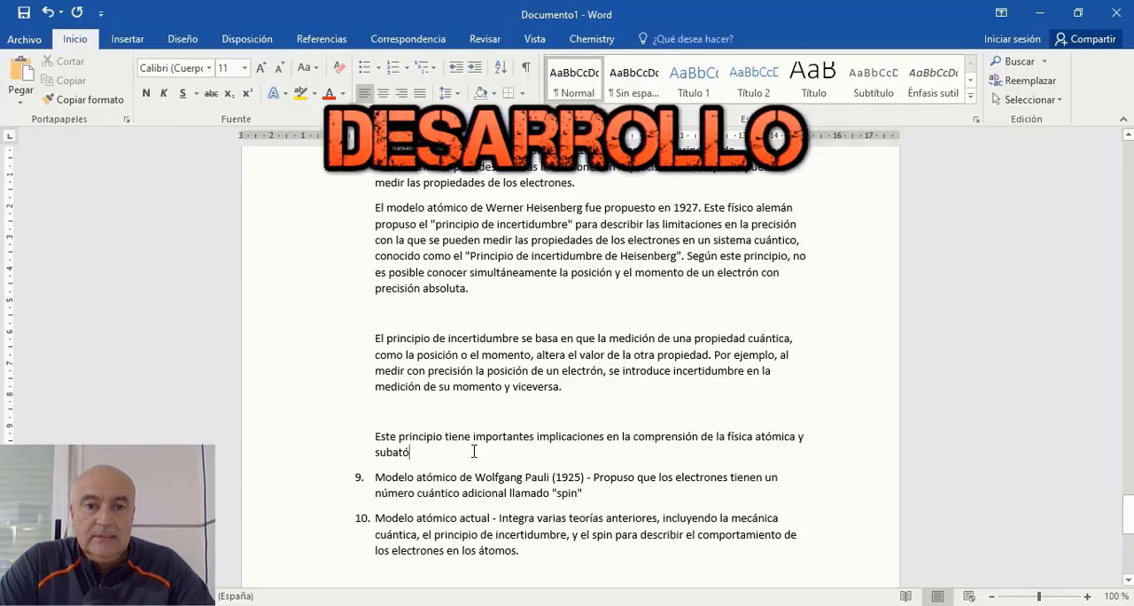
pyautogui.hotkey('ctrl', 'v')
# Step: Copy the Wolfgang Pauli point from the Word list and send it to ChatGPT to develop
pyautogui.rightClick(562, 363)
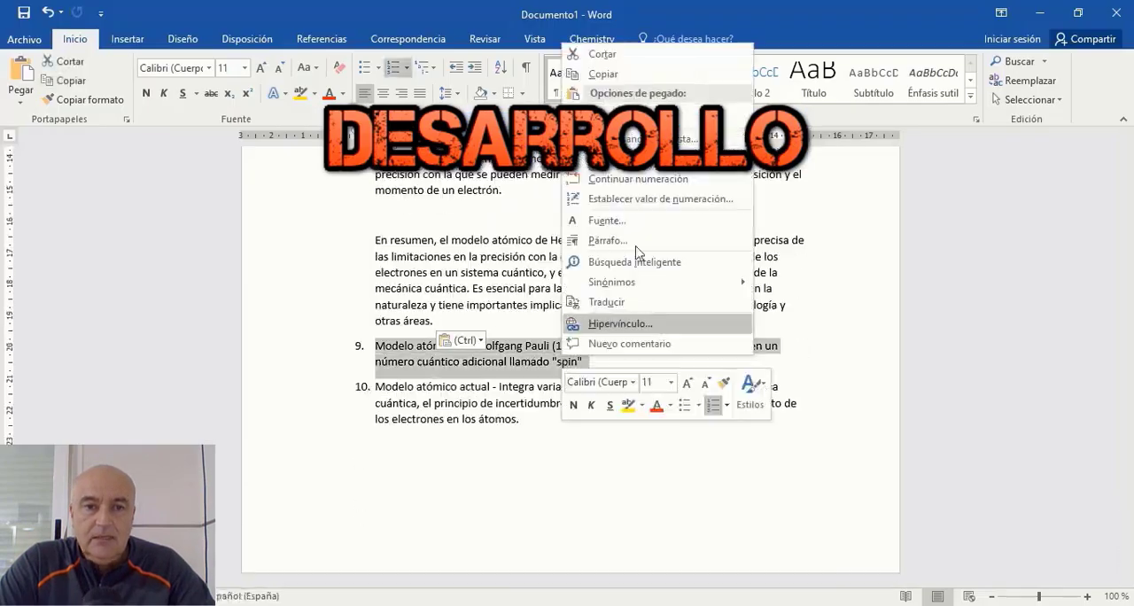
pyautogui.click(516, 541)
pyautogui.write('Desarrolla el siguiente punto')
pyautogui.click(978, 549)
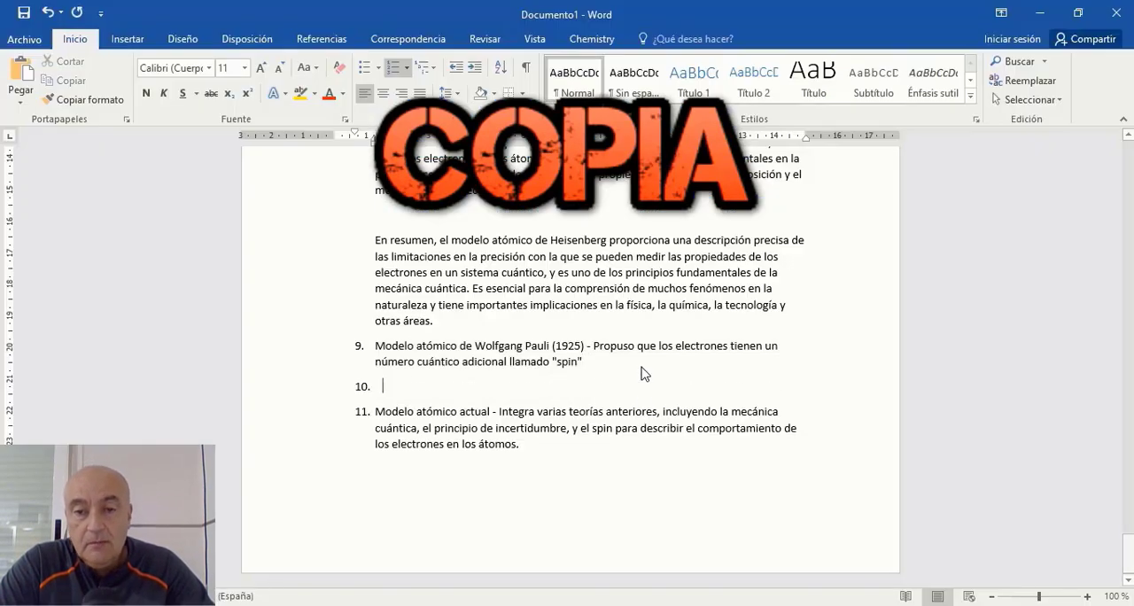
# Step: Paste the Pauli answer under point 9 in Word and send ChatGPT "Desarrolla el siguiente punto:" with the current atomic model point
pyautogui.hotkey('ctrl', 'v')
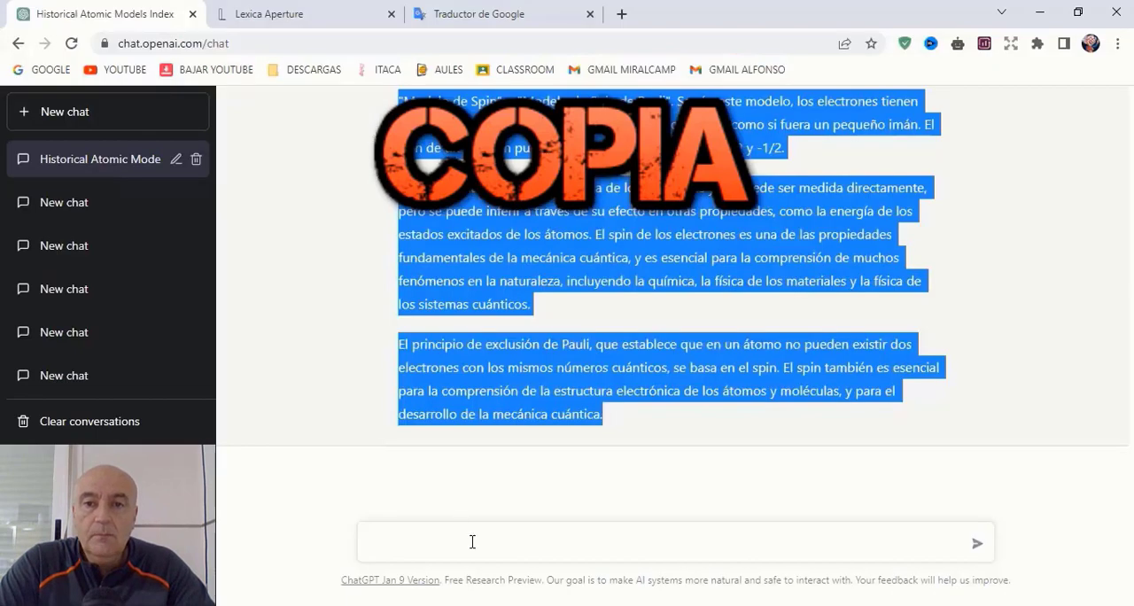
pyautogui.click(471, 543)
pyautogui.write('Desarrolla el siguiente punto:')
pyautogui.rightClick(577, 543)
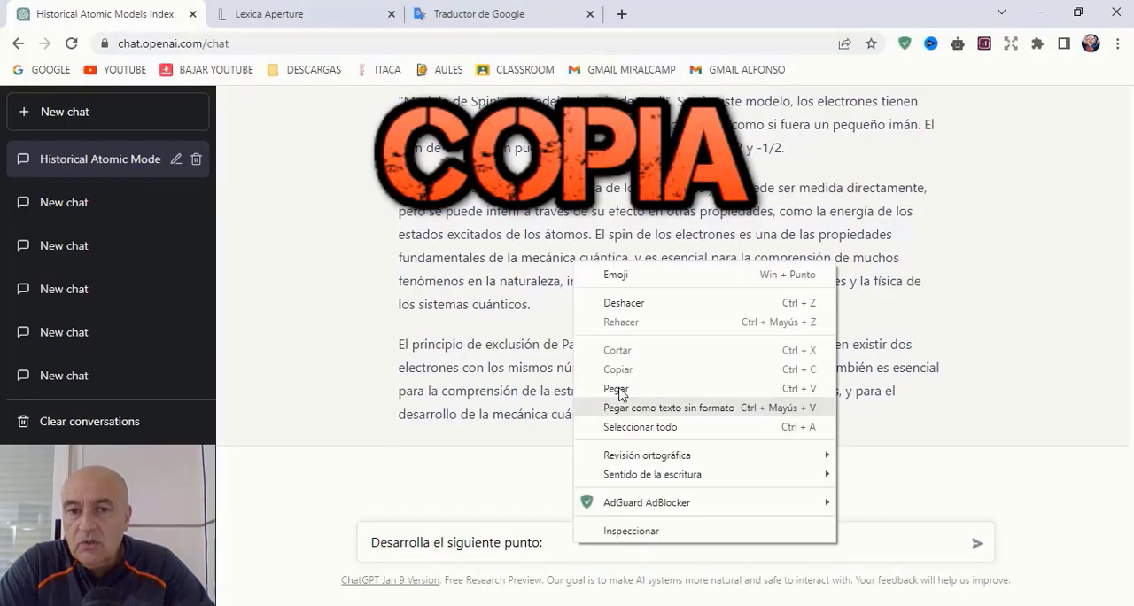
pyautogui.click(608, 384)
pyautogui.click(977, 549)
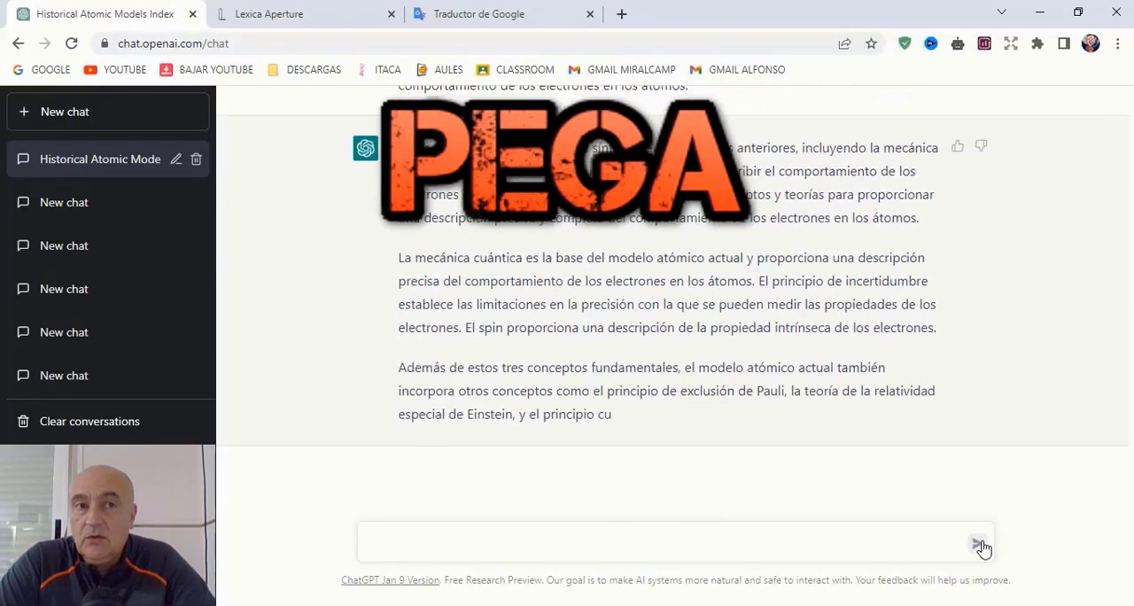
# Step: Send ChatGPT "sigue desarrollando" and copy both parts of the answer on the current atomic model to Word
pyautogui.write('sigue desarrollando')
pyautogui.click(976, 543)
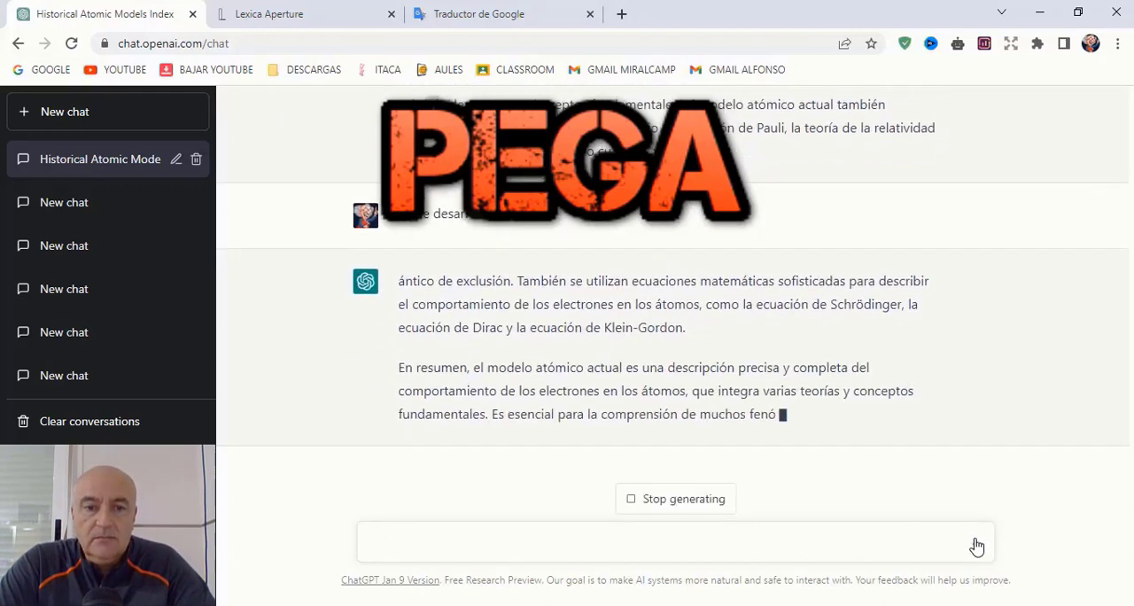
pyautogui.scroll(6, 691, 354)
pyautogui.moveTo(399, 314); pyautogui.dragTo(538, 413)
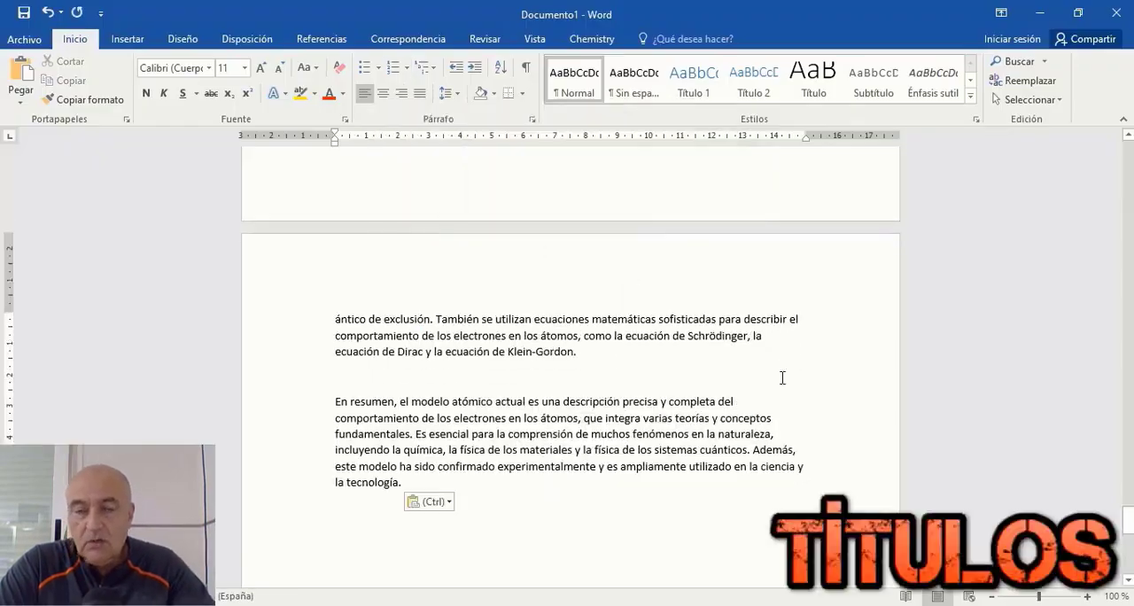
# Step: Delete the leftover account name, the "sigue desarrollando" line and the blank lines between the two pasted answer parts in Word
pyautogui.scroll(5, 538, 261)
pyautogui.moveTo(332, 330); pyautogui.dragTo(434, 353)
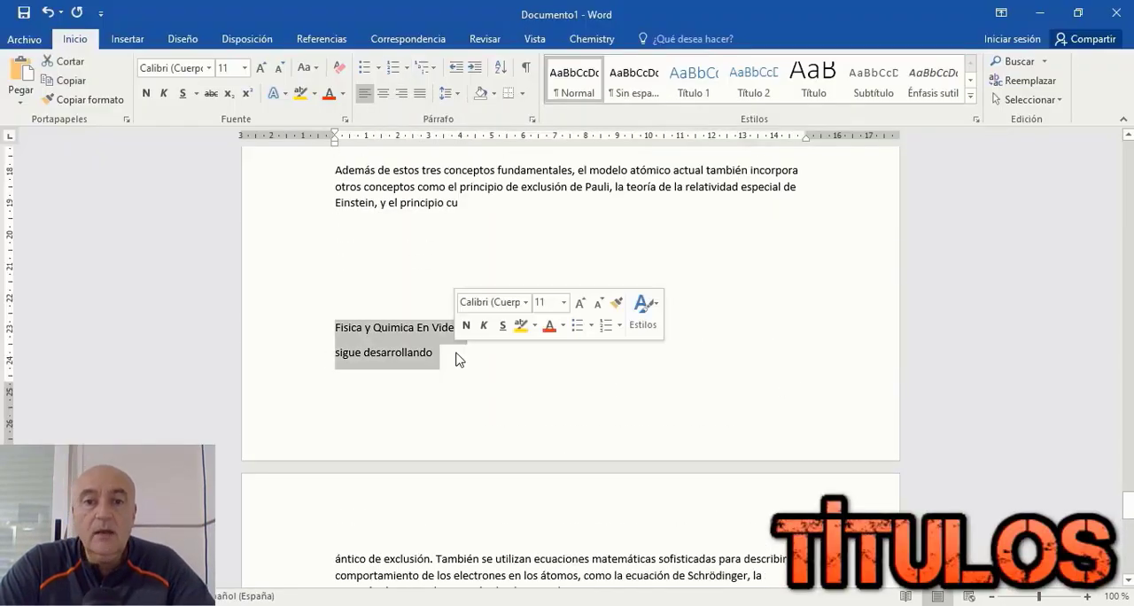
pyautogui.press('BackSpace')
pyautogui.press('BackSpace')
pyautogui.press('BackSpace')
pyautogui.press('BackSpace')
pyautogui.press('BackSpace')
pyautogui.press('BackSpace')
# Step: Format all the document text as Times New Roman, size 12, justified, with the main title centred
pyautogui.scroll(10, 676, 258)
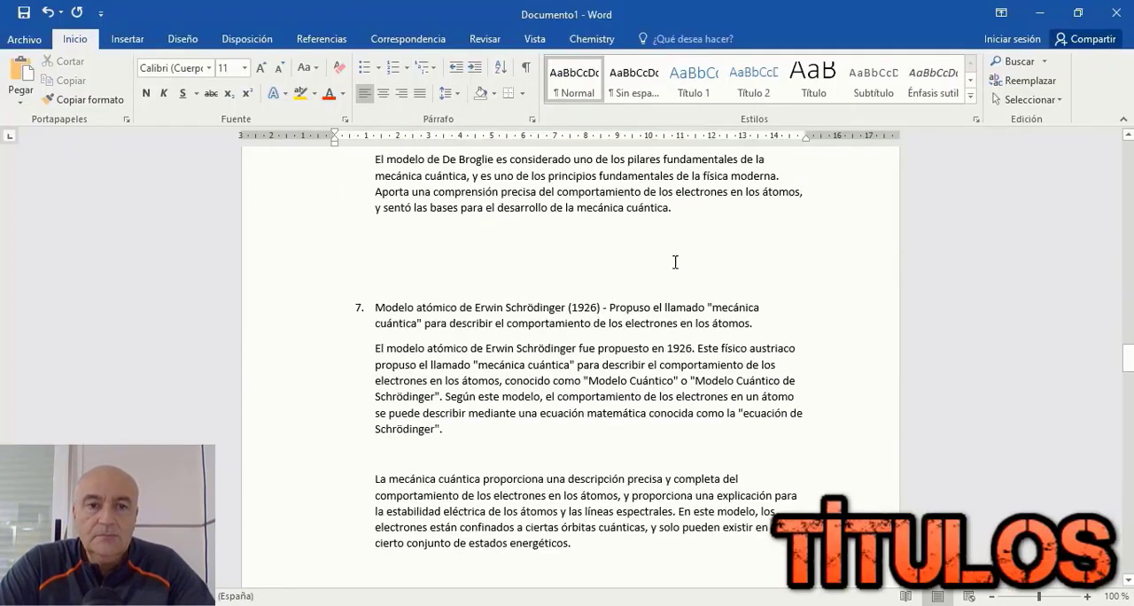
pyautogui.click(1028, 99)
pyautogui.click(903, 118)
pyautogui.click(209, 67)
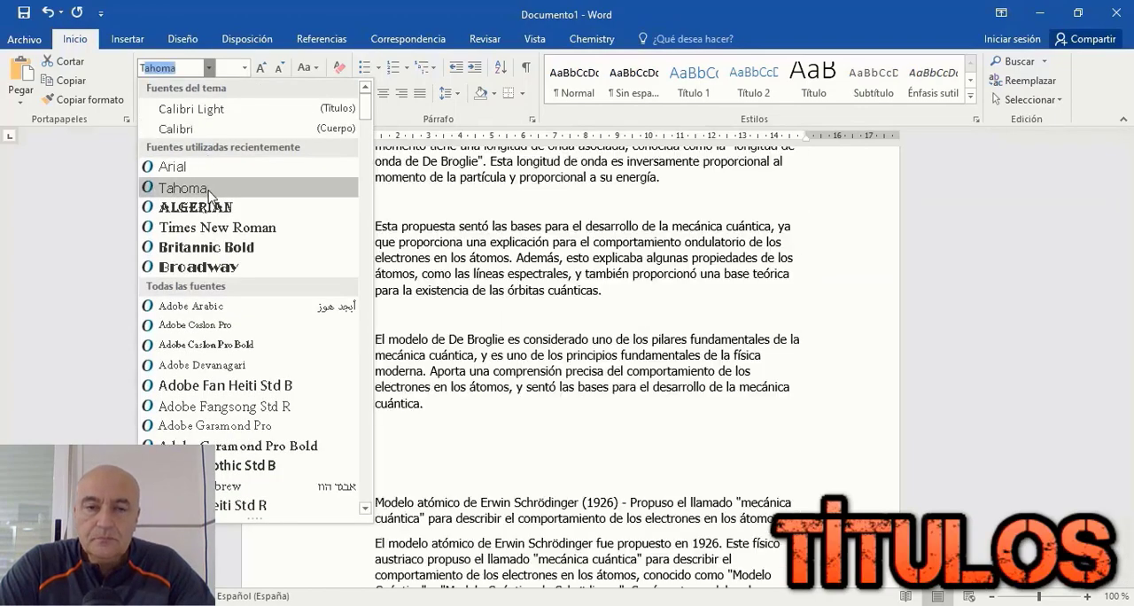
pyautogui.click(217, 227)
pyautogui.click(244, 67)
pyautogui.click(234, 149)
pyautogui.click(420, 93)
pyautogui.scroll(10, 494, 286)
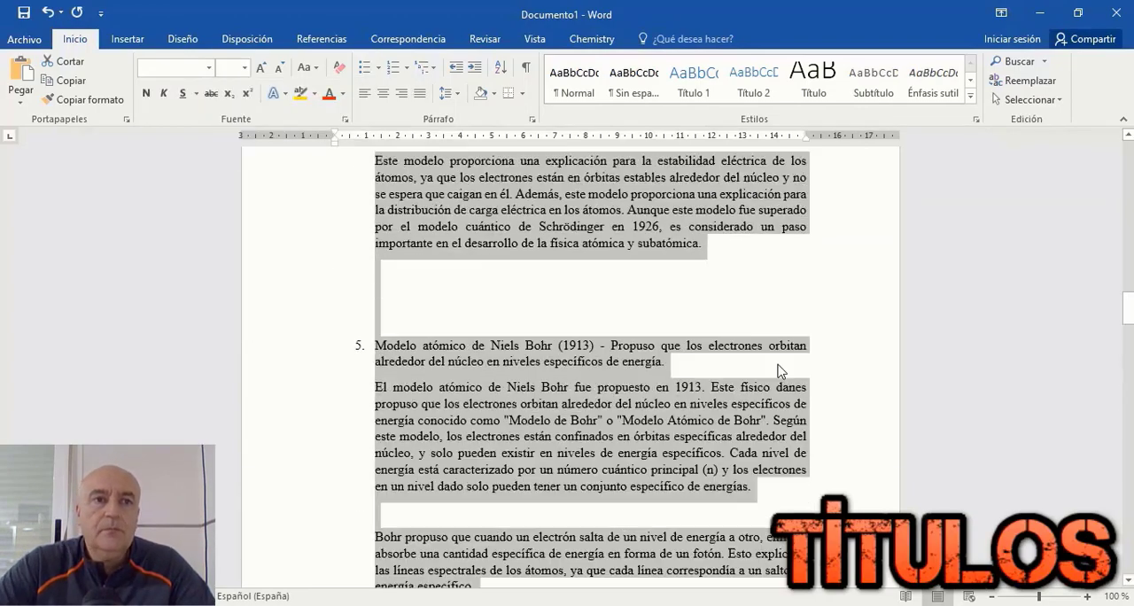
pyautogui.click(493, 285)
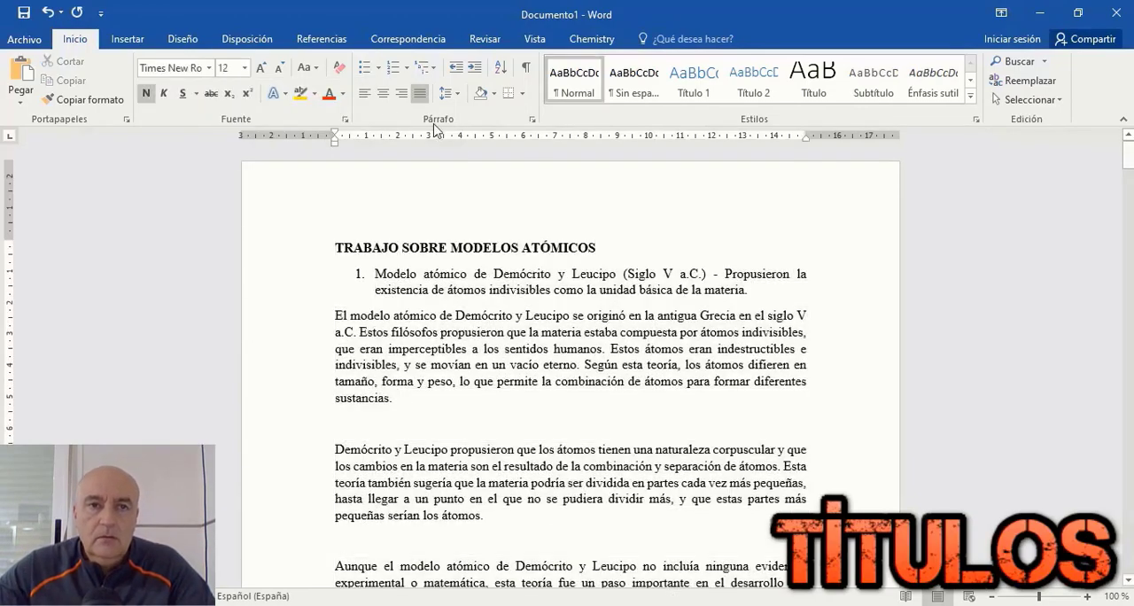
# Step: Turn the Demócrito y Leucipo point into an unnumbered, justified Título 1 heading in bold, size 14
pyautogui.click(374, 273)
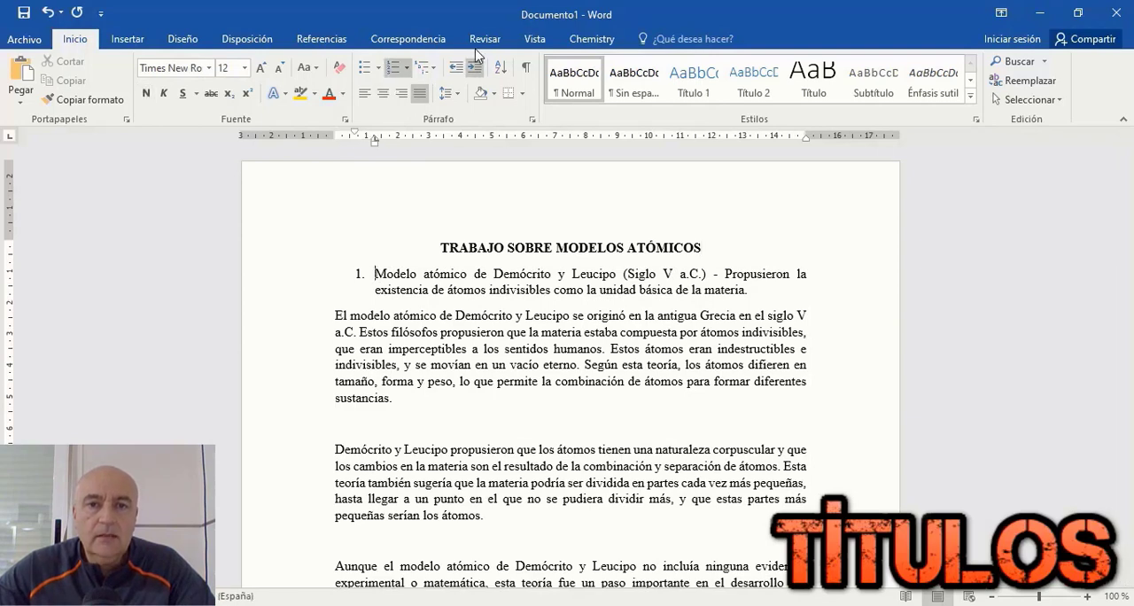
pyautogui.click(323, 40)
pyautogui.click(408, 39)
pyautogui.click(485, 39)
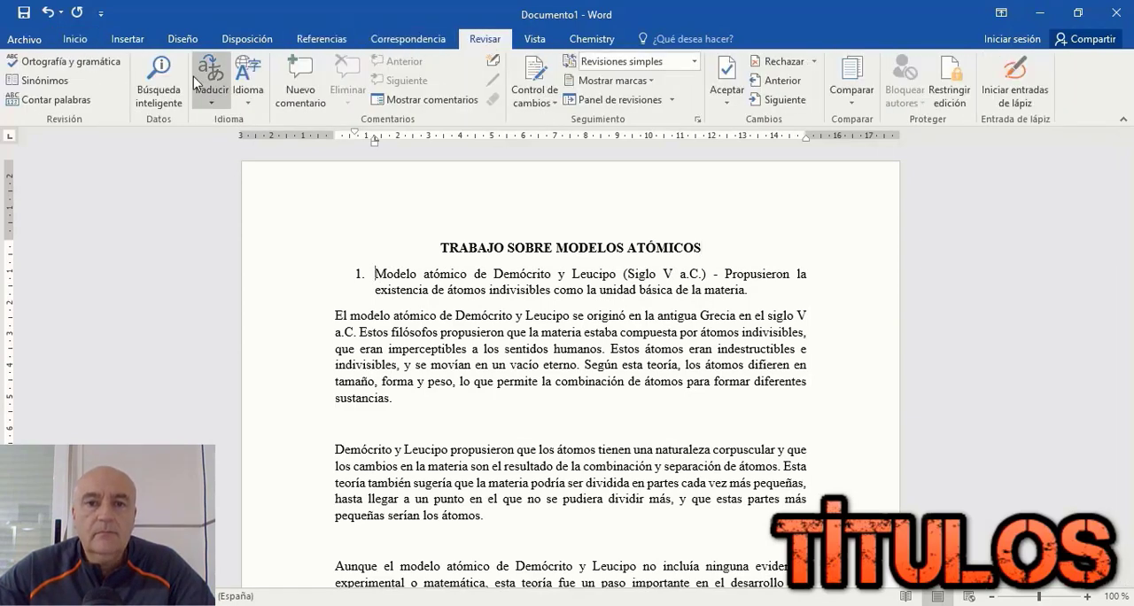
pyautogui.click(74, 39)
pyautogui.click(694, 80)
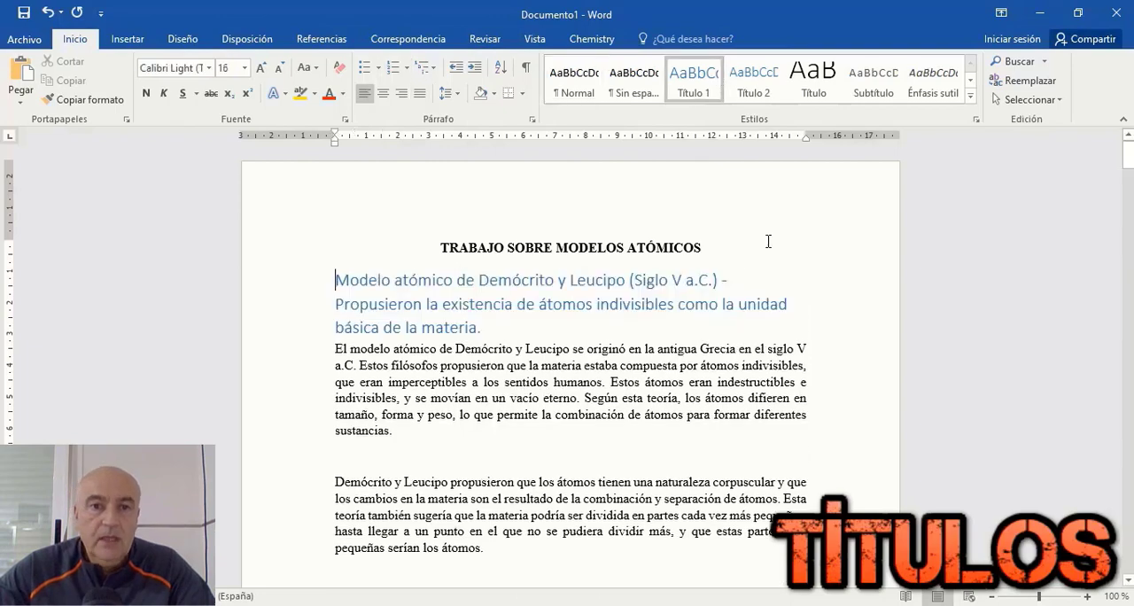
pyautogui.doubleClick(328, 280)
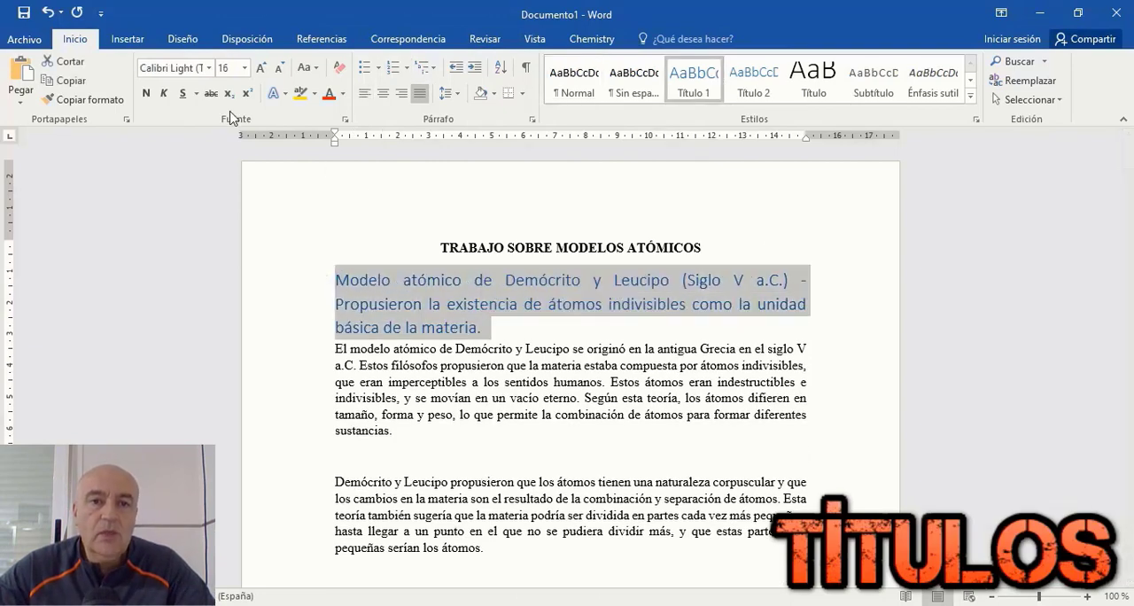
pyautogui.click(247, 70)
pyautogui.click(227, 165)
# Step: Delete the blank lines between the paragraphs of the Demócrito y Leucipo section
pyautogui.scroll(-2, 496, 317)
pyautogui.click(483, 309)
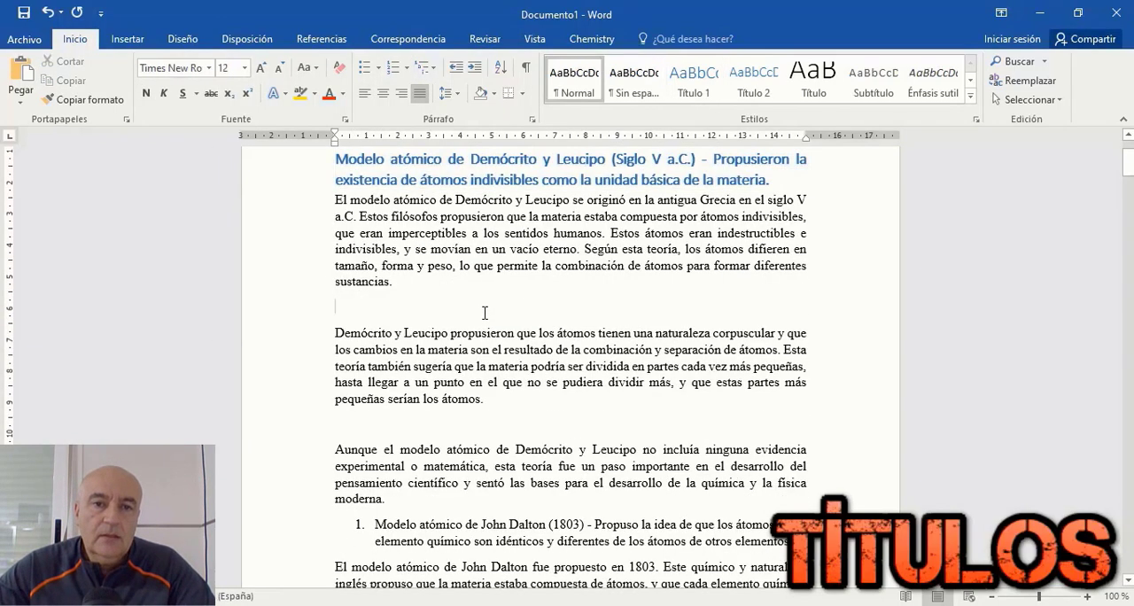
pyautogui.press('BackSpace')
pyautogui.scroll(-2, 443, 290)
pyautogui.click(428, 282)
pyautogui.press('Delete')
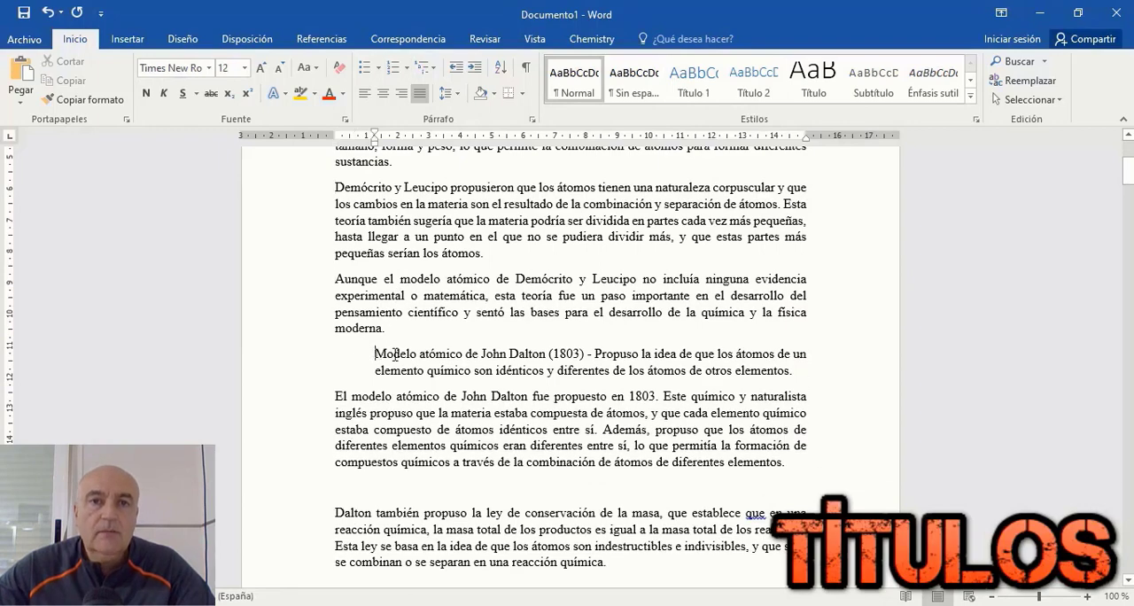
# Step: Remove the indent from the John Dalton point and format it as a bold Título 1 heading, size 14
pyautogui.press('BackSpace')
pyautogui.scroll(5, 358, 331)
pyautogui.scroll(-5, 358, 333)
pyautogui.moveTo(337, 353); pyautogui.dragTo(753, 373)
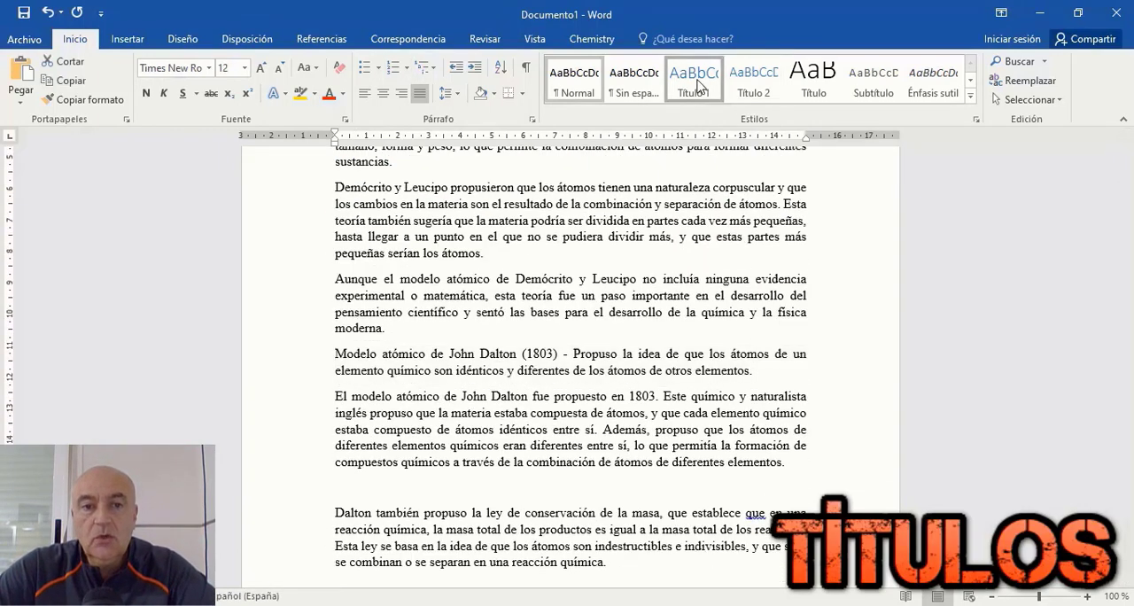
pyautogui.click(699, 85)
pyautogui.click(244, 67)
pyautogui.click(227, 164)
# Step: Delete the blank lines between the paragraphs of the John Dalton section
pyautogui.scroll(5, 425, 319)
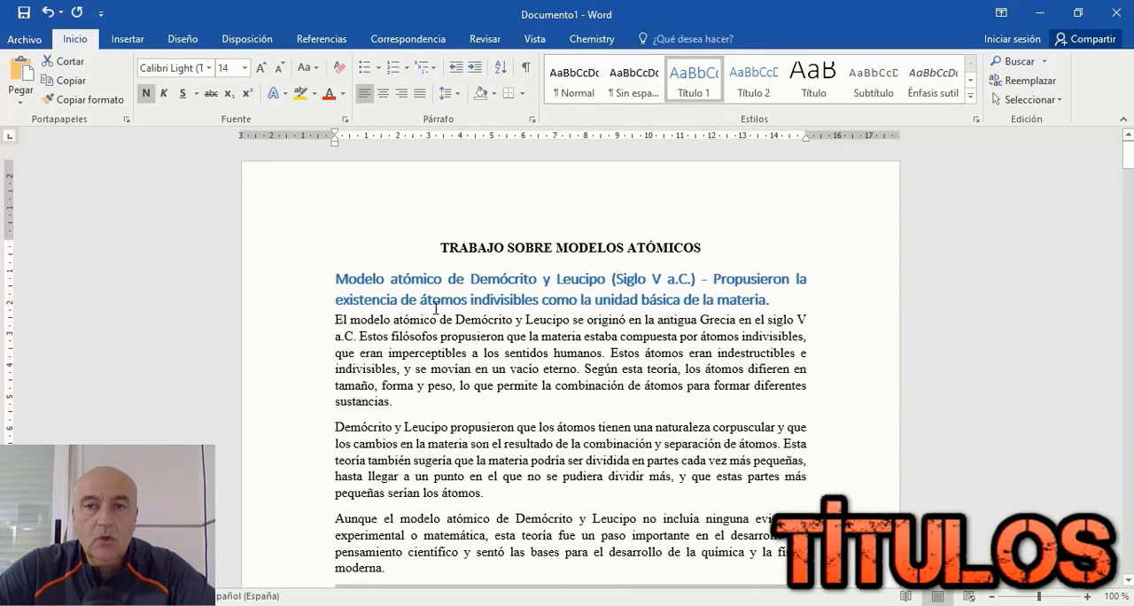
pyautogui.scroll(-8, 452, 323)
pyautogui.click(446, 271)
pyautogui.press('Delete')
pyautogui.click(456, 342)
pyautogui.press('Delete')
pyautogui.scroll(-2, 448, 327)
pyautogui.click(442, 318)
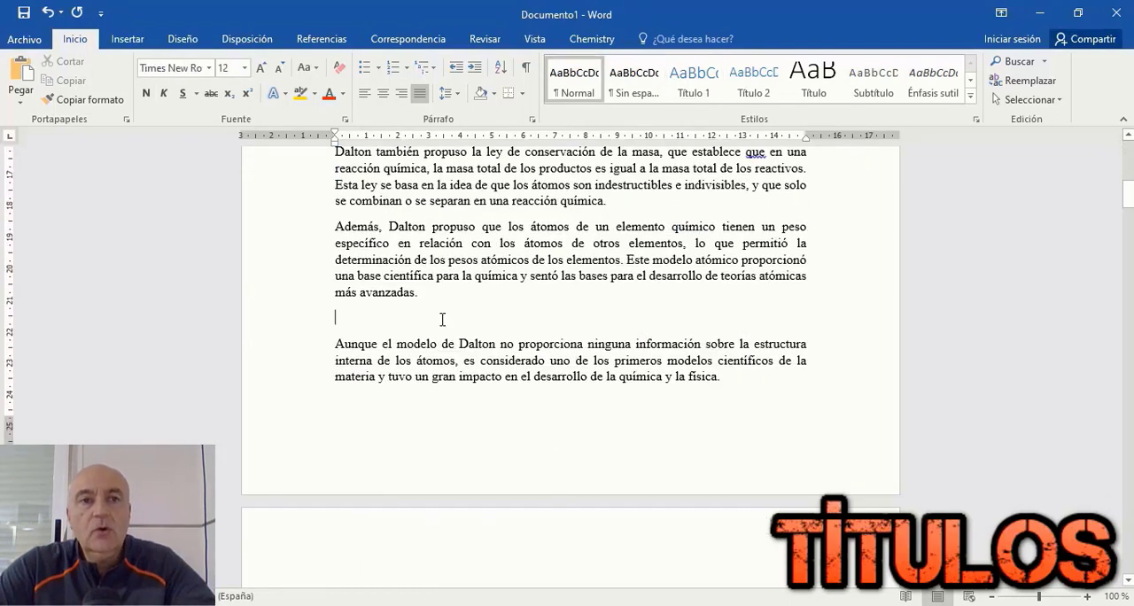
pyautogui.press('Delete')
# Step: Format the J.J. Thomson point as an unnumbered, bold Título 1 heading, size 14
pyautogui.scroll(-2, 408, 284)
pyautogui.doubleClick(316, 264)
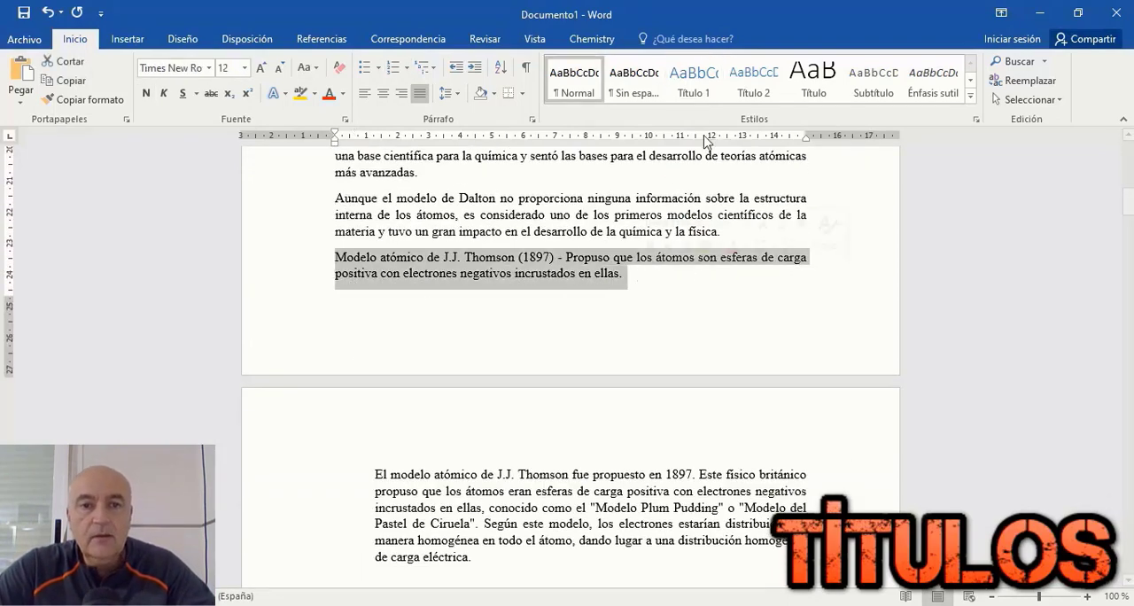
pyautogui.click(693, 79)
pyautogui.click(244, 68)
pyautogui.click(228, 167)
# Step: Delete the blank lines in the Thomson section and align its indented paragraphs with the left margin
pyautogui.scroll(-4, 656, 422)
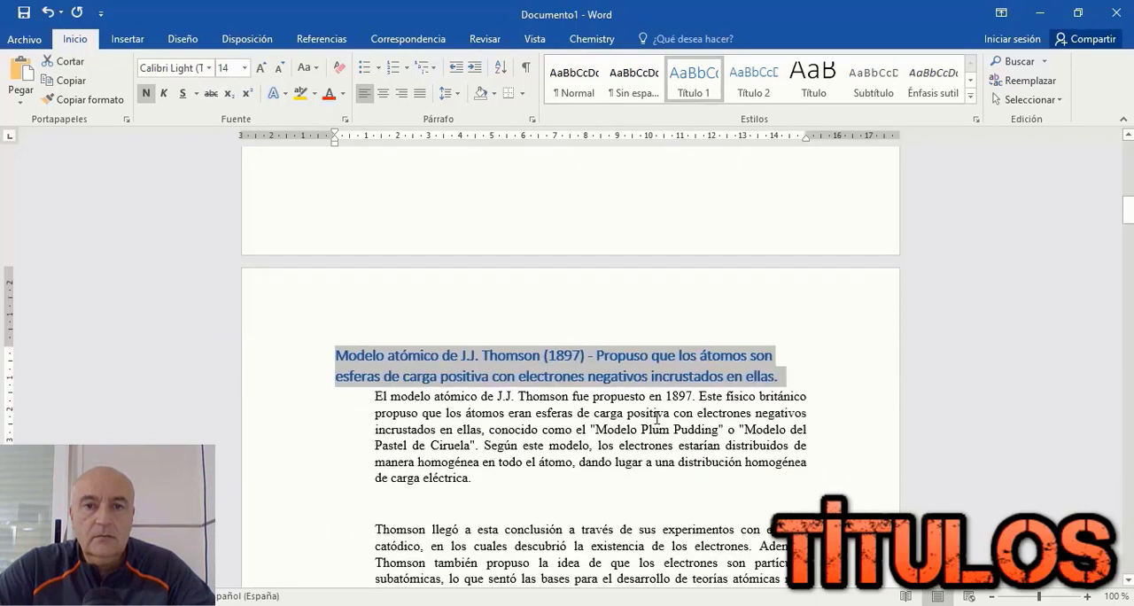
pyautogui.click(385, 382)
pyautogui.press('Delete')
pyautogui.click(415, 473)
pyautogui.press('Delete')
pyautogui.scroll(-2, 375, 264)
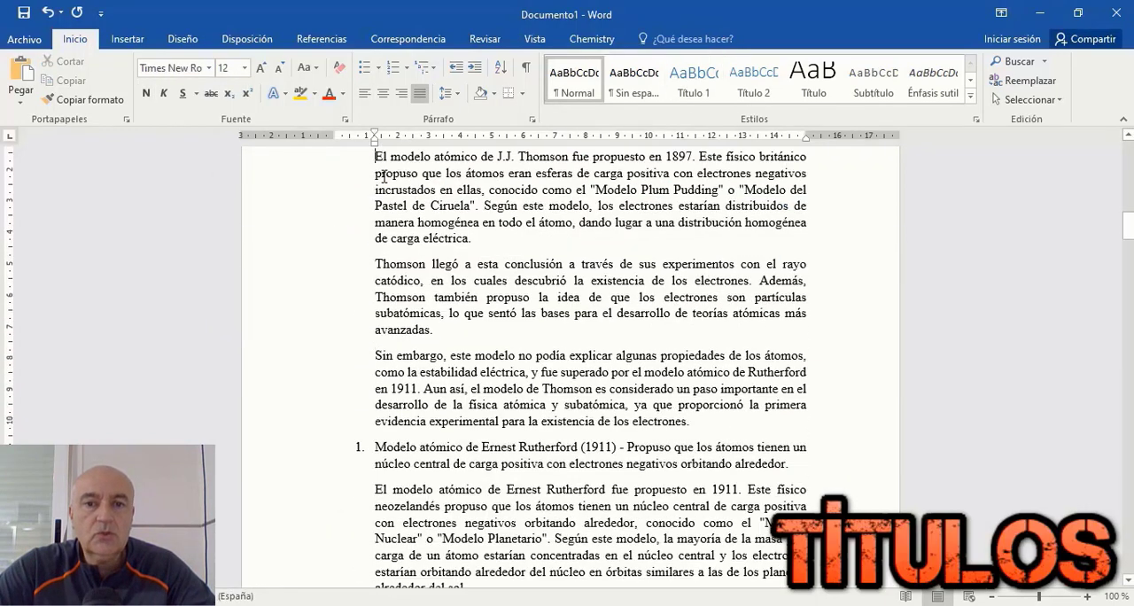
pyautogui.moveTo(376, 157); pyautogui.dragTo(336, 142)
pyautogui.scroll(-3, 392, 254)
# Step: Remove the numbering from the Ernest Rutherford point and format it as a bold Título 1 heading, size 14
pyautogui.click(378, 296)
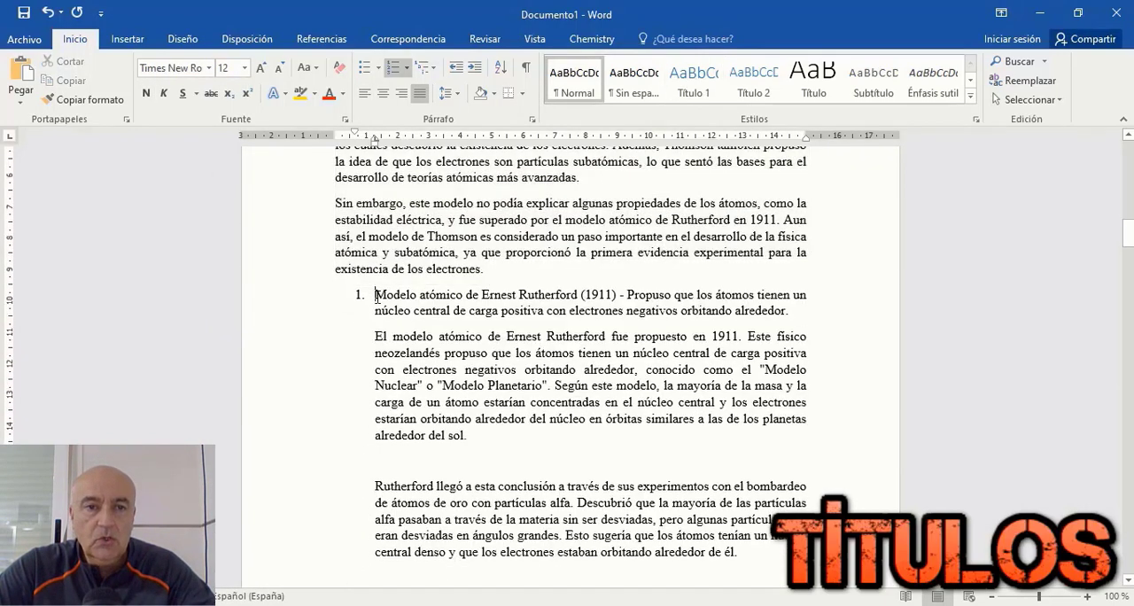
pyautogui.press('BackSpace')
pyautogui.moveTo(337, 295); pyautogui.dragTo(717, 312)
pyautogui.click(694, 82)
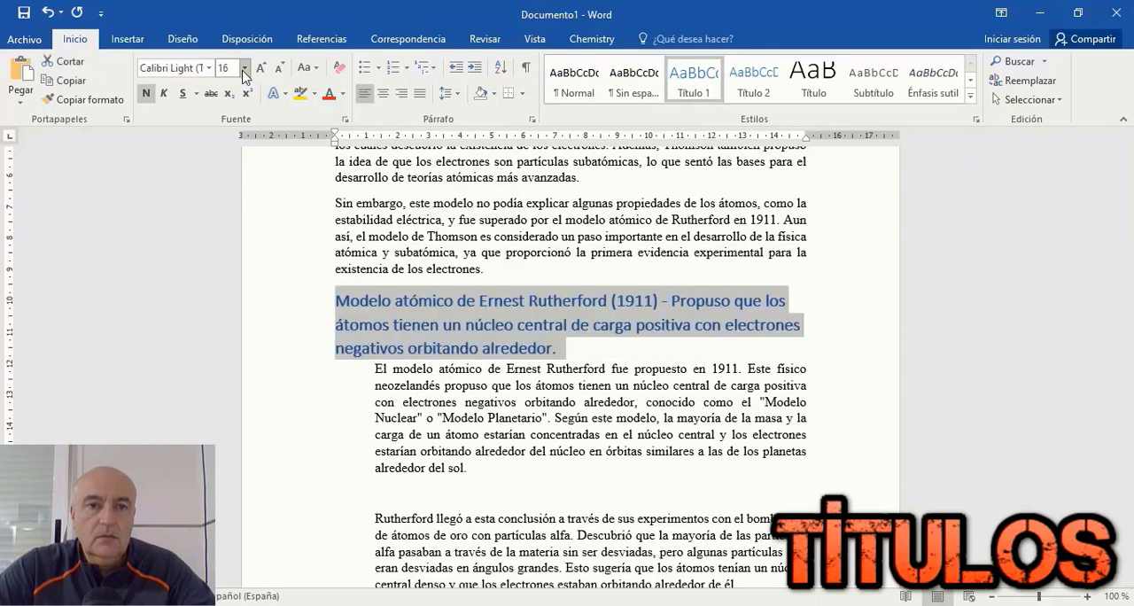
pyautogui.click(246, 75)
pyautogui.click(227, 168)
# Step: Delete the blank lines in the Rutherford section and align its indented paragraphs with the left margin
pyautogui.click(416, 476)
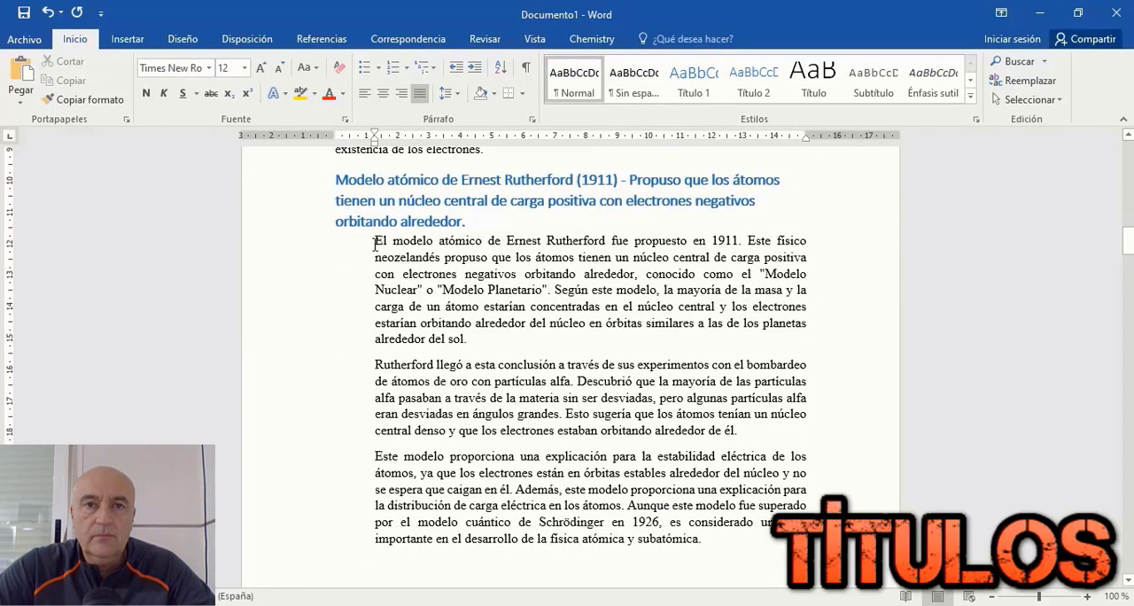
pyautogui.moveTo(374, 244); pyautogui.dragTo(701, 538)
pyautogui.click(367, 144)
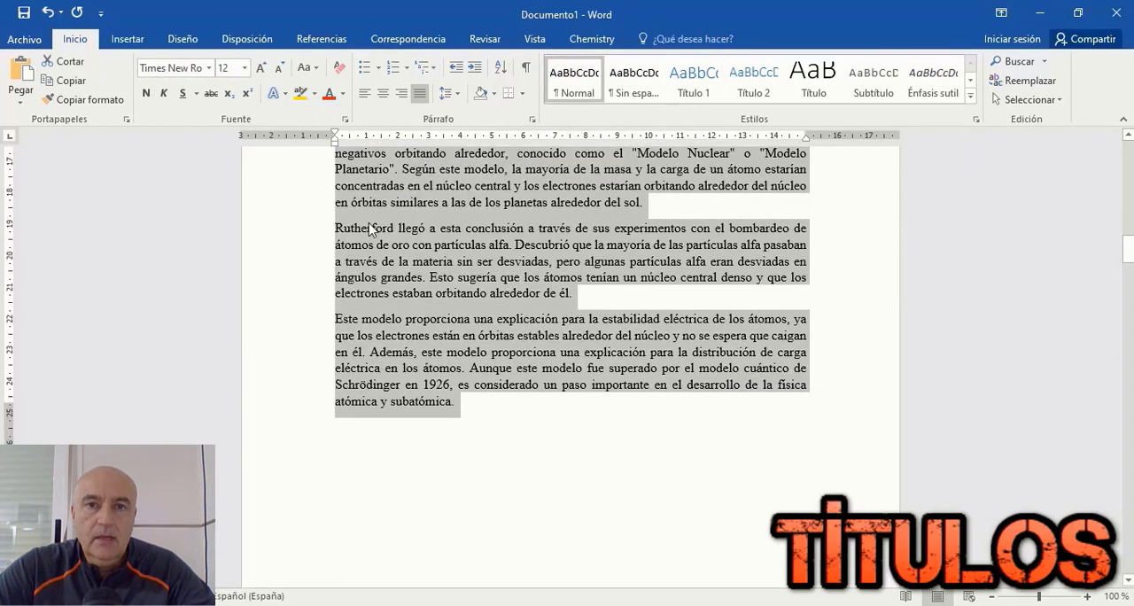
# Step: Remove the numbering from the Niels Bohr point and format it as a bold Título 1 heading, size 14
pyautogui.scroll(-10, 567, 372)
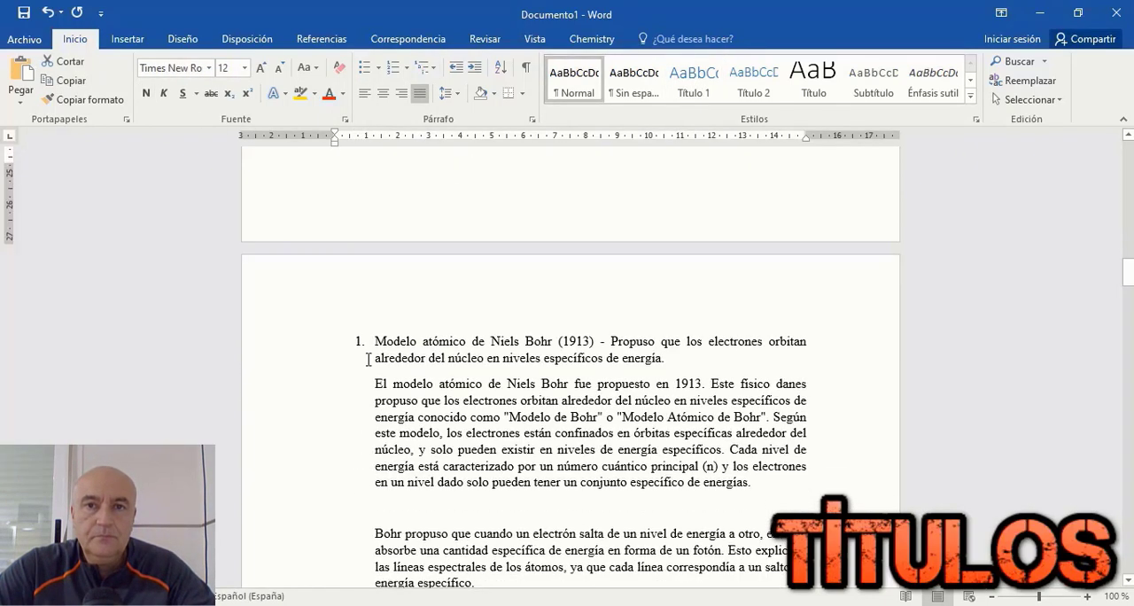
pyautogui.press('BackSpace')
pyautogui.tripleClick(612, 351)
pyautogui.click(693, 81)
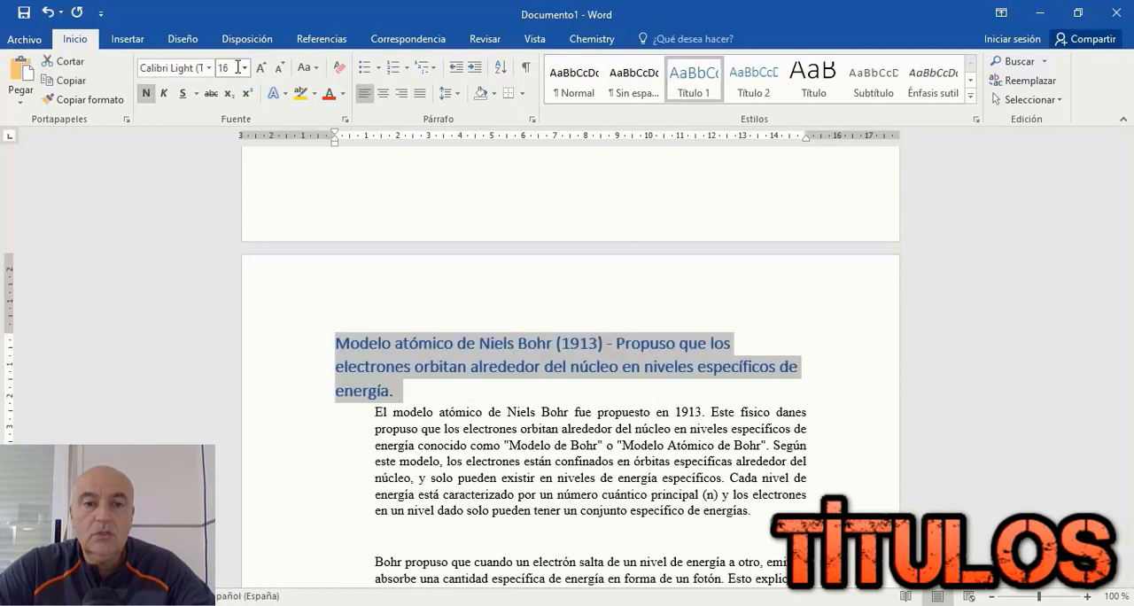
pyautogui.click(245, 67)
pyautogui.click(232, 169)
# Step: Delete the blank lines between and after the paragraphs of the Niels Bohr section
pyautogui.scroll(-3, 422, 382)
pyautogui.click(423, 383)
pyautogui.press('Delete')
pyautogui.click(410, 459)
pyautogui.press('Delete')
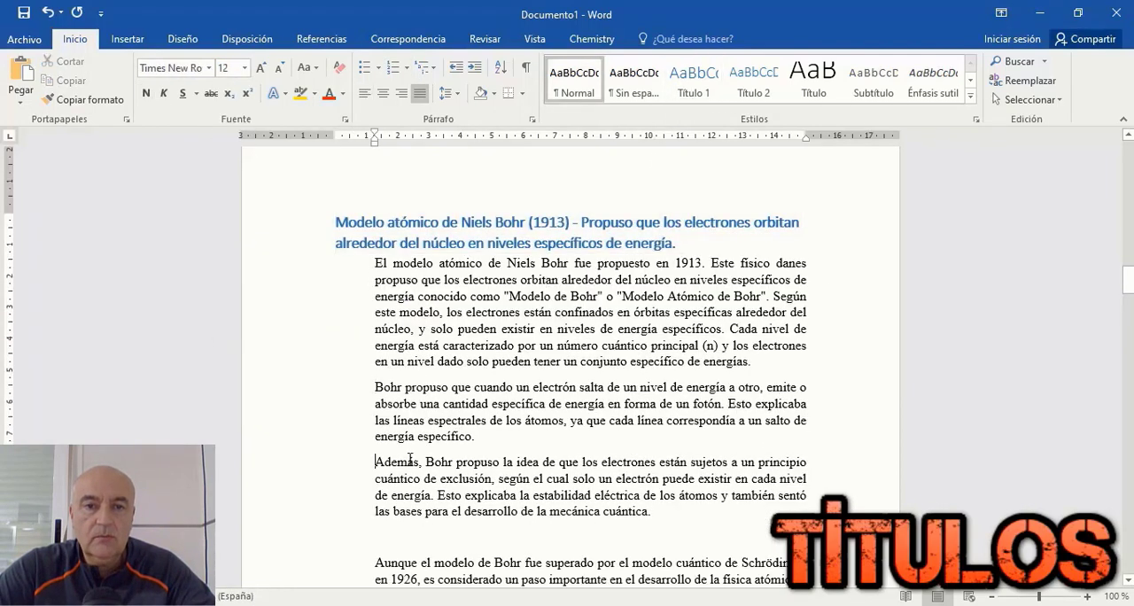
pyautogui.scroll(-3, 410, 458)
pyautogui.click(411, 416)
pyautogui.press('Delete')
pyautogui.click(412, 488)
pyautogui.press('Delete')
# Step: Align all the indented paragraphs of the Niels Bohr section with the left margin
pyautogui.scroll(3, 400, 326)
pyautogui.moveTo(377, 262); pyautogui.dragTo(691, 586)
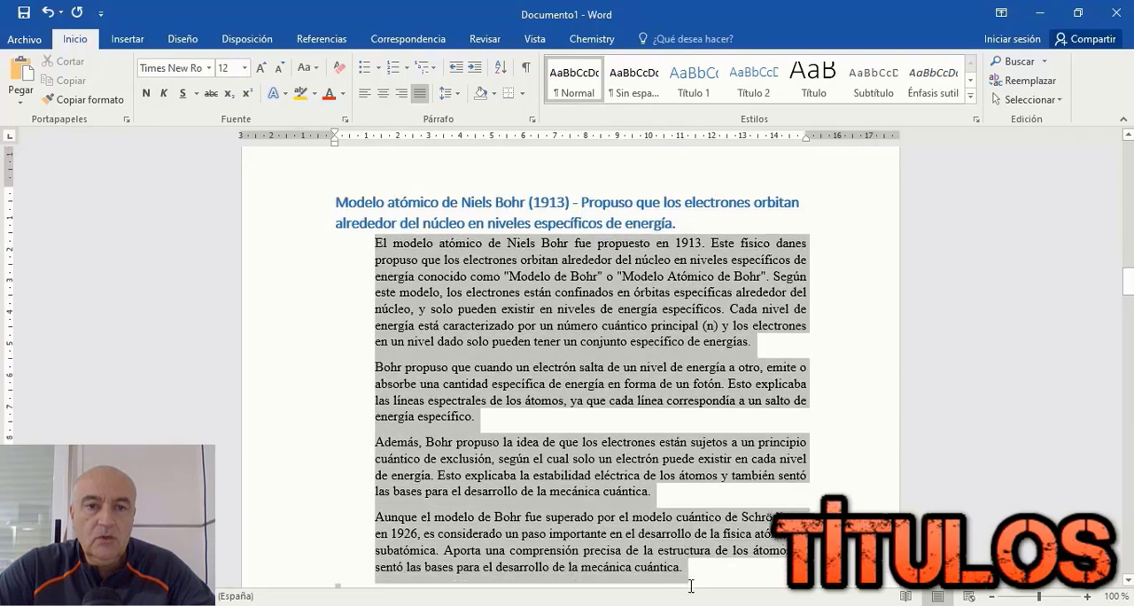
pyautogui.scroll(-2, 691, 586)
pyautogui.moveTo(374, 144); pyautogui.dragTo(334, 145)
# Step: Remove the numbering from the Louis de Broglie point and format it as a bold Título 1 heading, size 14
pyautogui.scroll(-3, 334, 144)
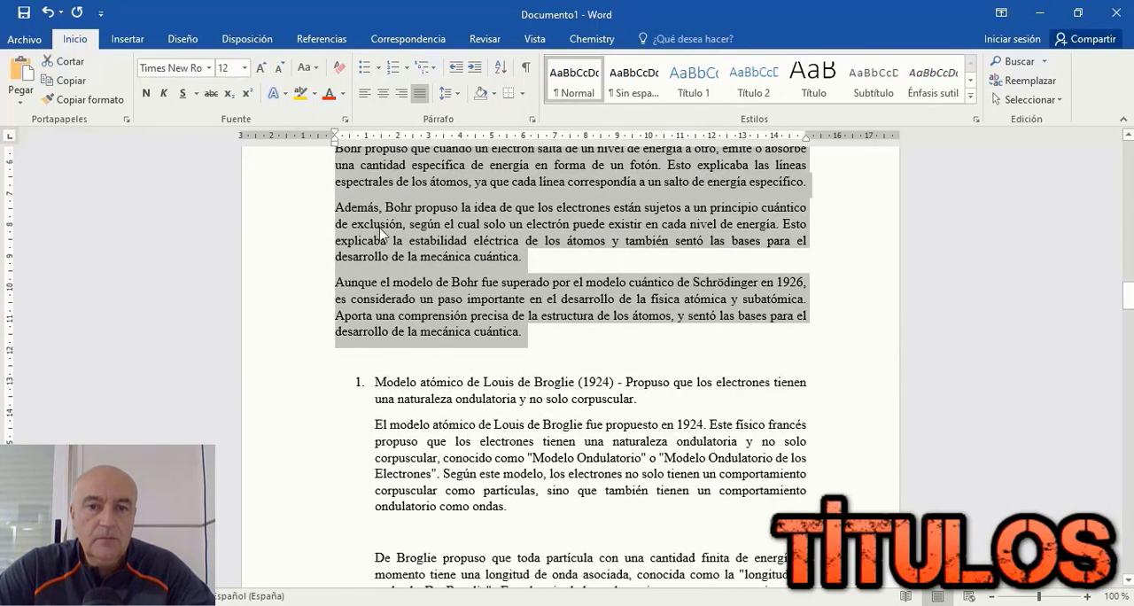
pyautogui.click(370, 355)
pyautogui.moveTo(335, 358); pyautogui.dragTo(580, 374)
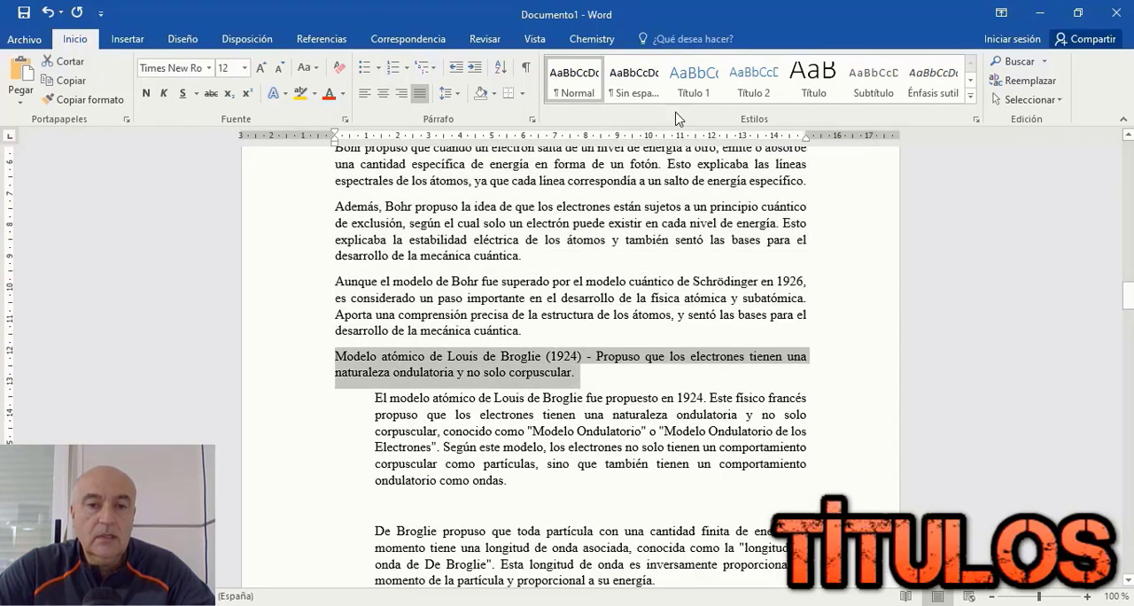
pyautogui.click(693, 80)
pyautogui.click(146, 93)
pyautogui.click(244, 68)
pyautogui.click(232, 166)
# Step: Delete the blank lines between the Louis de Broglie paragraphs and align the first three paragraphs with the left margin
pyautogui.scroll(-2, 304, 263)
pyautogui.scroll(-1, 303, 263)
pyautogui.click(417, 389)
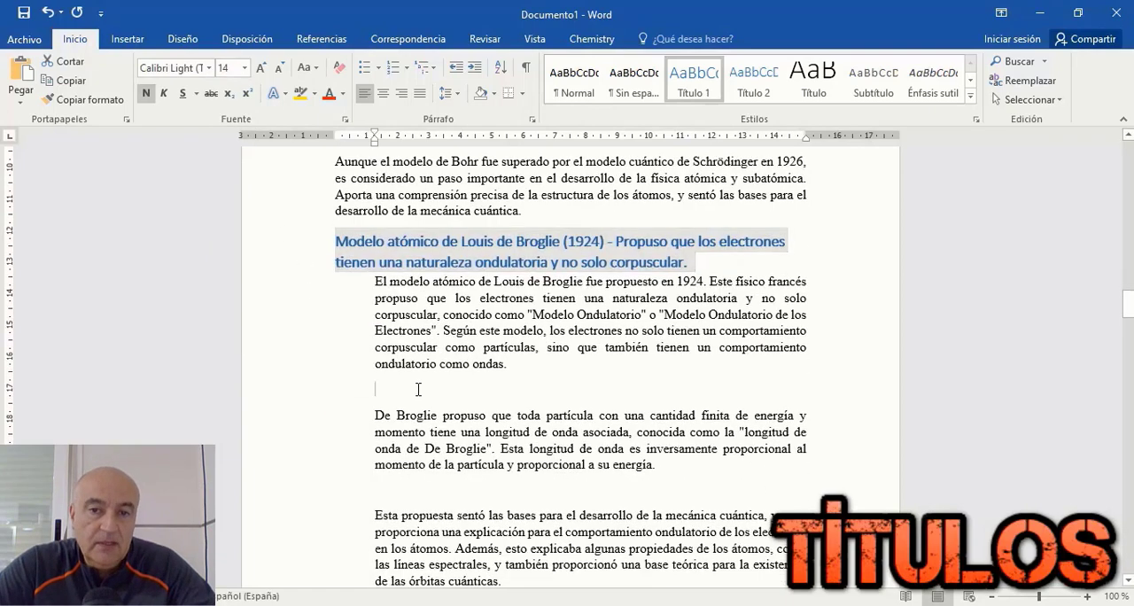
pyautogui.press('Delete')
pyautogui.click(411, 465)
pyautogui.press('Delete')
pyautogui.moveTo(376, 283); pyautogui.dragTo(525, 526)
pyautogui.moveTo(376, 144); pyautogui.dragTo(335, 145)
pyautogui.click(321, 39)
pyautogui.click(49, 103)
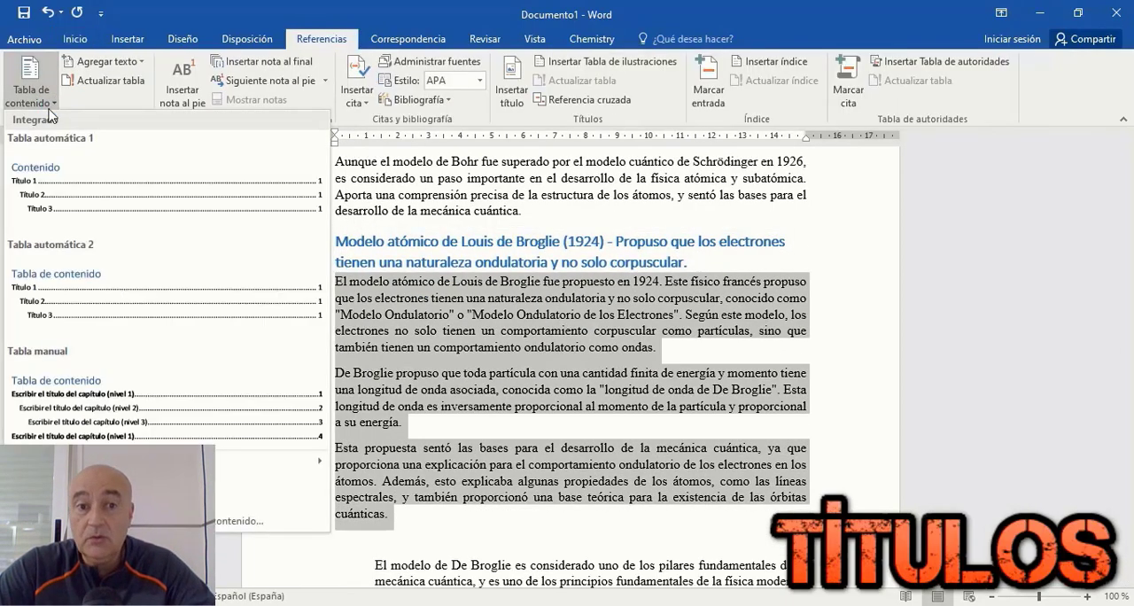
pyautogui.click(962, 363)
# Step: Align the last paragraph of the Louis de Broglie section with the left margin
pyautogui.scroll(-2, 962, 363)
pyautogui.click(446, 420)
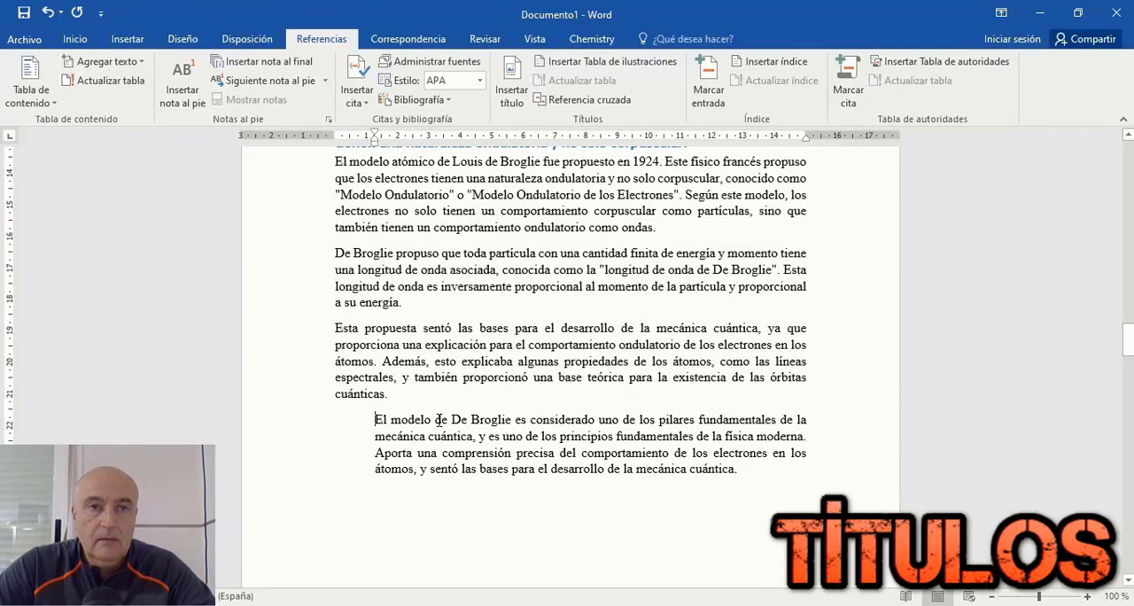
pyautogui.moveTo(376, 145); pyautogui.dragTo(334, 144)
pyautogui.click(75, 39)
# Step: Remove the blank lines and numbering before the Erwin Schrödinger point and format it as a bold Título 1 heading, size 14
pyautogui.scroll(-3, 556, 254)
pyautogui.click(560, 325)
pyautogui.press('Delete')
pyautogui.press('Delete')
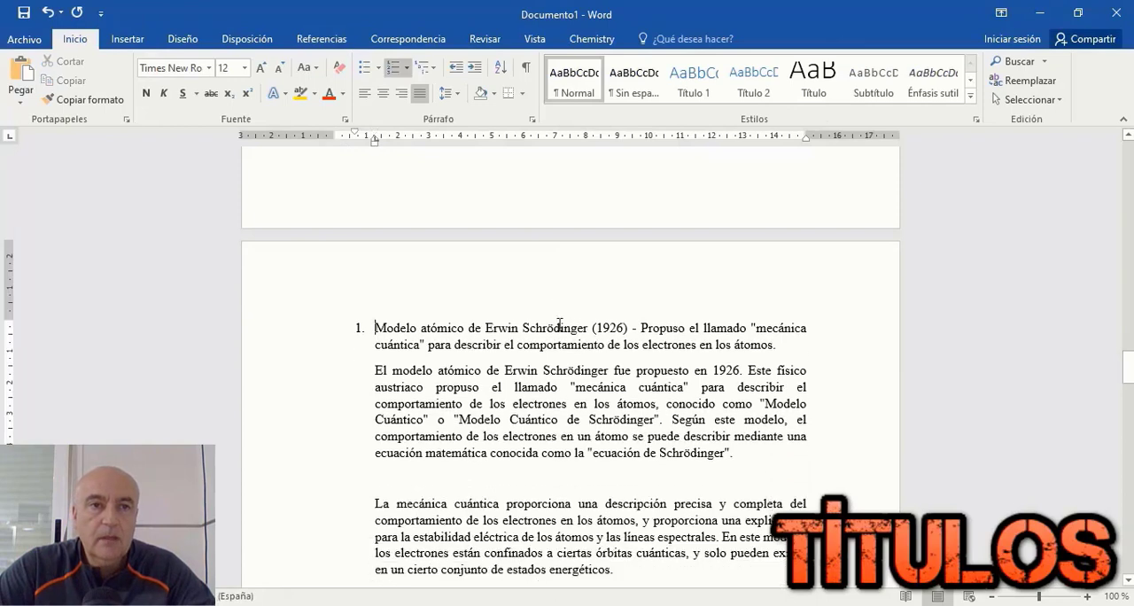
pyautogui.press('BackSpace')
pyautogui.moveTo(336, 329); pyautogui.dragTo(689, 348)
pyautogui.click(694, 80)
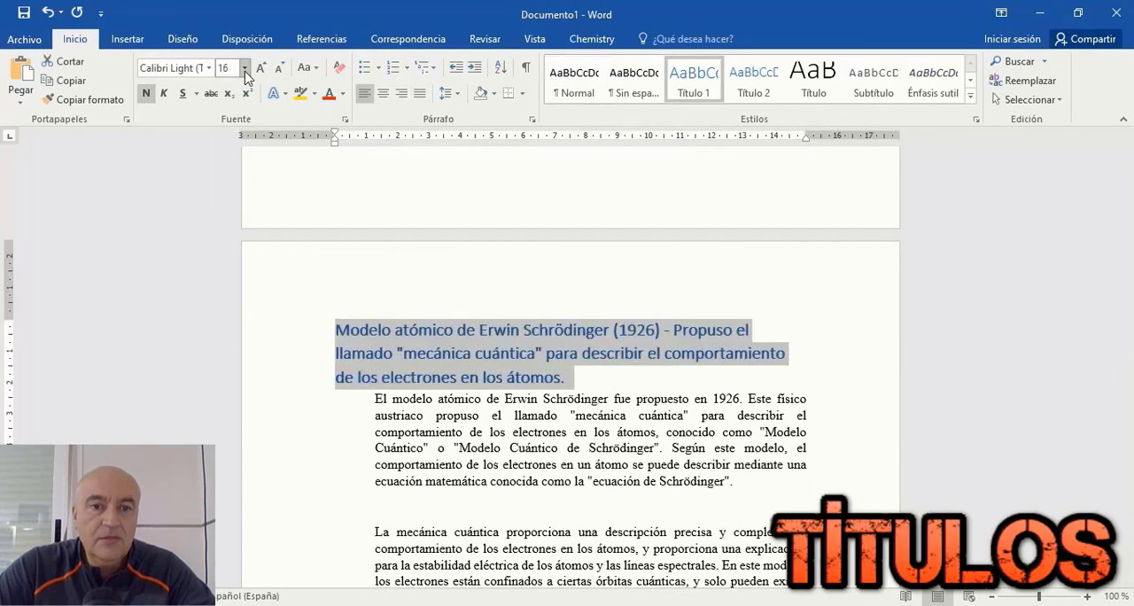
pyautogui.click(245, 71)
pyautogui.click(231, 167)
# Step: Delete the blank lines between the Erwin Schrödinger paragraphs and align them with the left margin
pyautogui.scroll(-3, 403, 367)
pyautogui.click(408, 377)
pyautogui.press('Delete')
pyautogui.click(422, 473)
pyautogui.press('Delete')
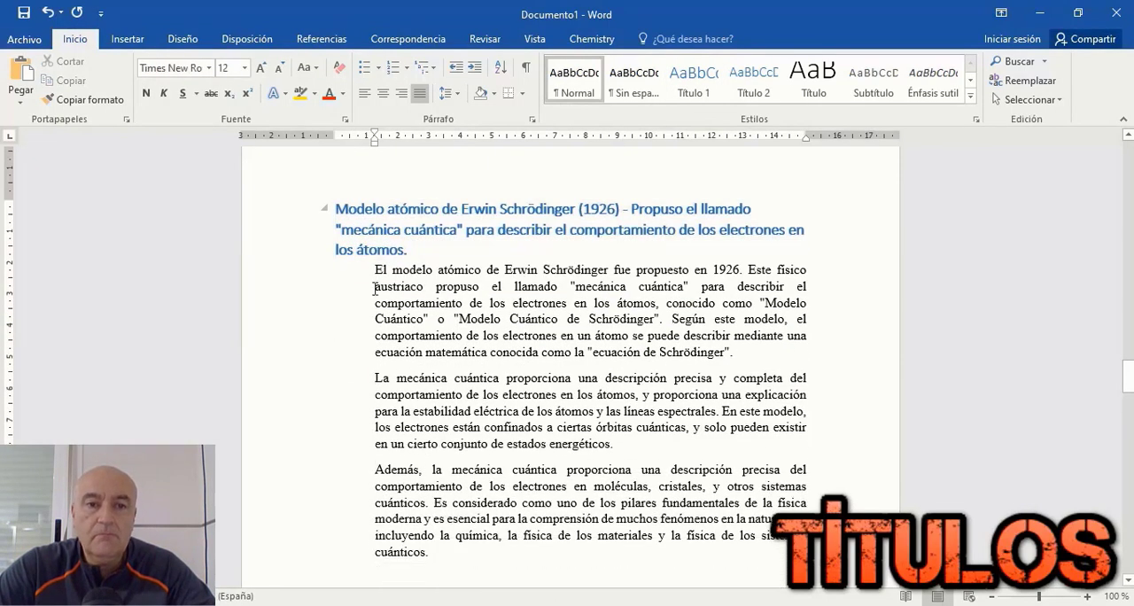
pyautogui.moveTo(374, 271); pyautogui.dragTo(466, 549)
pyautogui.moveTo(373, 143); pyautogui.dragTo(335, 146)
# Step: Remove the blank lines and numbering before the Werner Heisenberg point and format it as a bold Título 1 heading, size 14
pyautogui.scroll(-3, 432, 456)
pyautogui.click(430, 447)
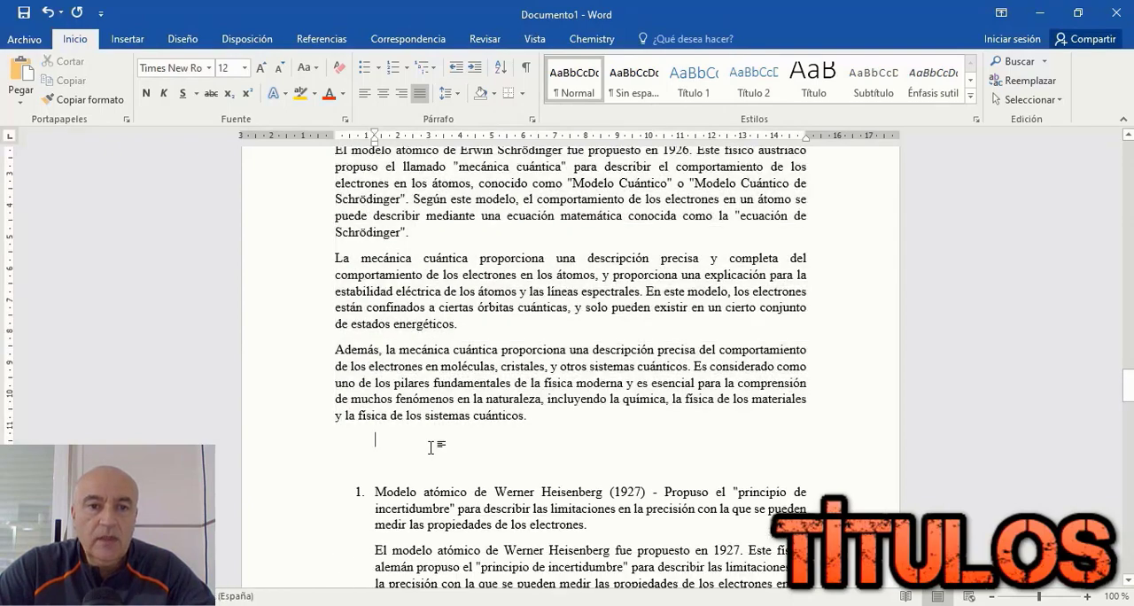
pyautogui.press('Delete')
pyautogui.press('Delete')
pyautogui.press('BackSpace')
pyautogui.press('BackSpace')
pyautogui.press('BackSpace')
pyautogui.moveTo(337, 442); pyautogui.dragTo(435, 474)
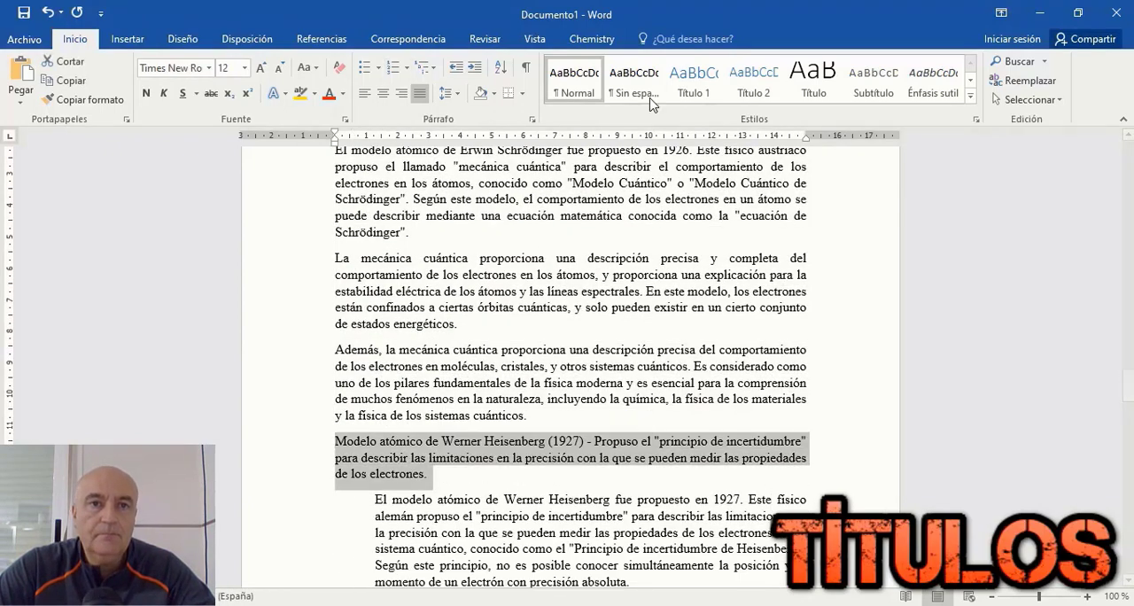
pyautogui.click(691, 82)
pyautogui.click(225, 167)
# Step: Delete the blank lines between the Werner Heisenberg paragraphs and align the ones above the page break with the left margin
pyautogui.scroll(-6, 471, 324)
pyautogui.click(454, 374)
pyautogui.press('Delete')
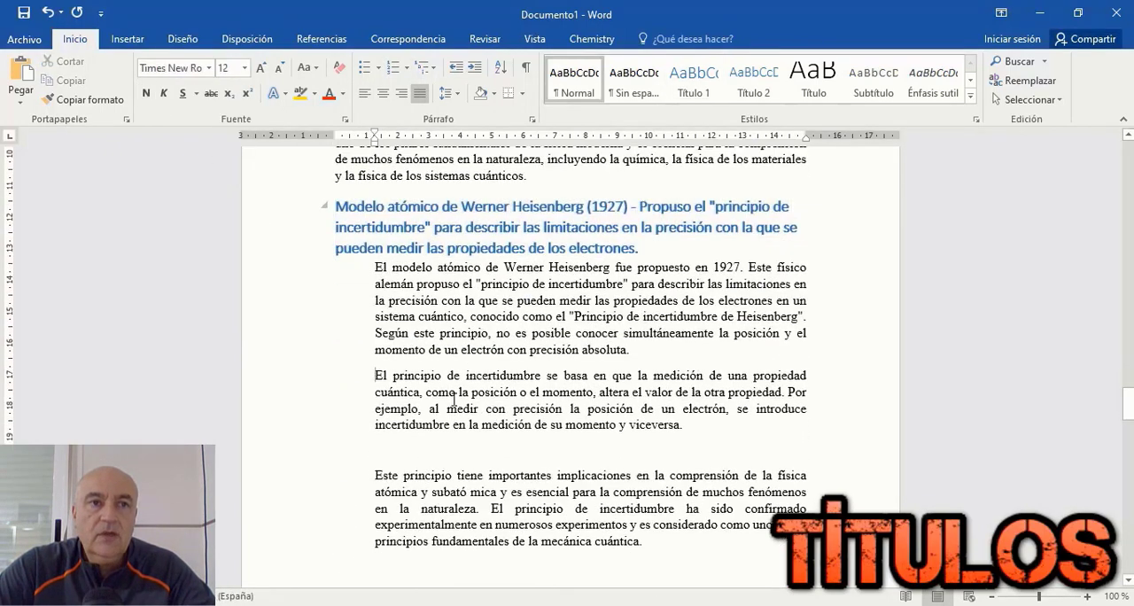
pyautogui.click(470, 453)
pyautogui.press('Delete')
pyautogui.scroll(-3, 469, 450)
pyautogui.click(468, 425)
pyautogui.moveTo(375, 268)
pyautogui.mouseDown()
pyautogui.moveTo(736, 595)
pyautogui.moveTo(700, 423)
pyautogui.mouseUp()
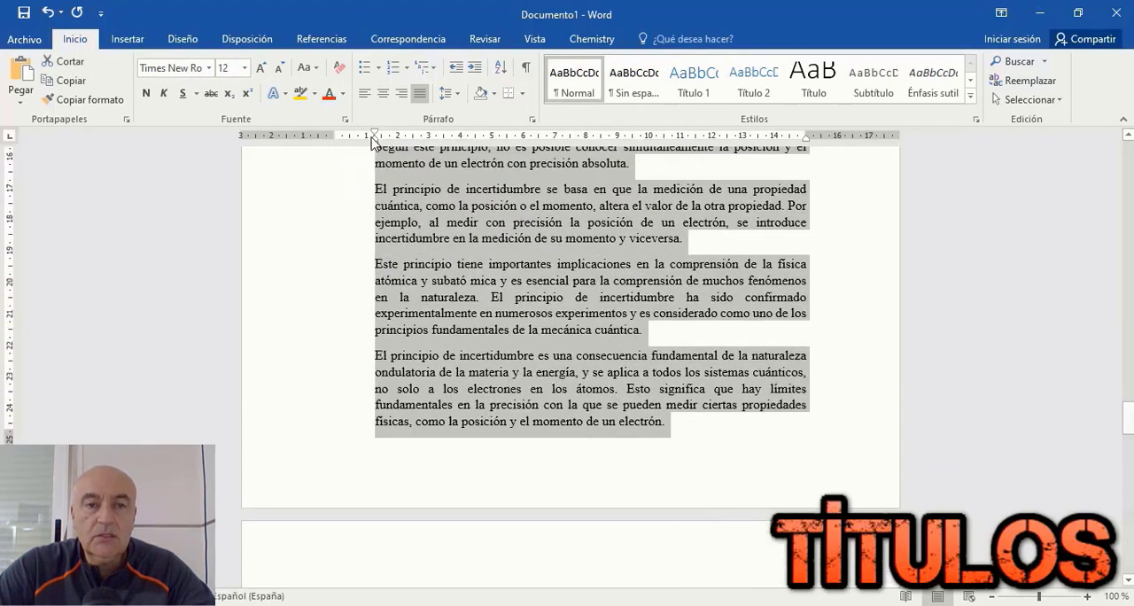
pyautogui.moveTo(374, 142); pyautogui.dragTo(335, 142)
# Step: Align the closing "En resumen" paragraph of the Heisenberg section with the left margin
pyautogui.scroll(-5, 425, 434)
pyautogui.scroll(-3, 425, 435)
pyautogui.moveTo(376, 274); pyautogui.dragTo(581, 356)
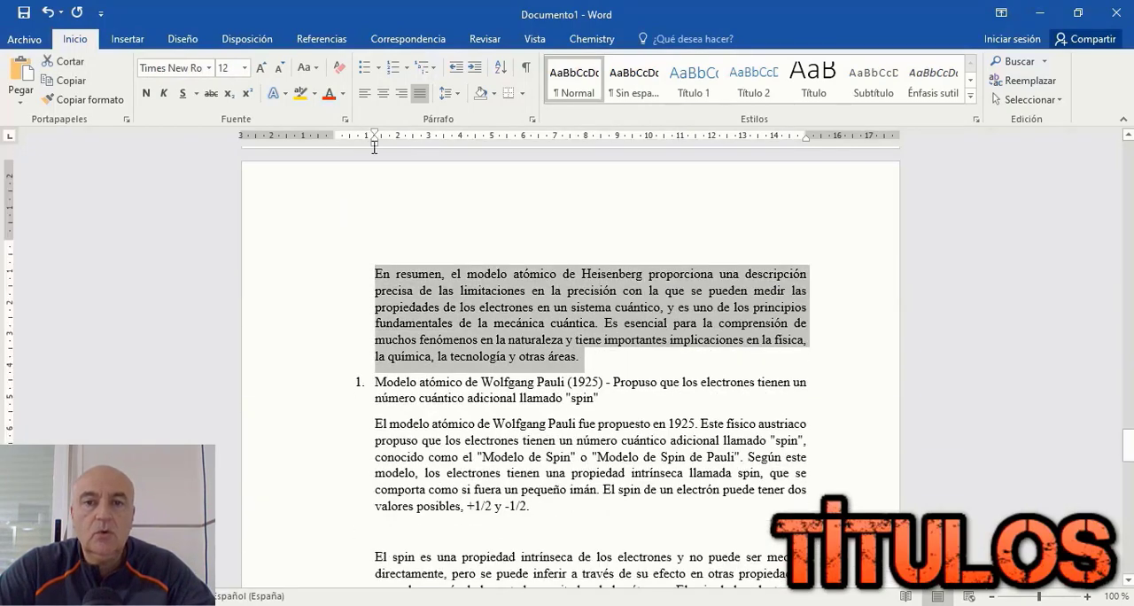
pyautogui.moveTo(369, 148); pyautogui.dragTo(334, 149)
# Step: Remove the numbering from the Wolfgang Pauli point and format it as a bold Título 1 heading, size 14
pyautogui.click(376, 386)
pyautogui.press('BackSpace')
pyautogui.press('BackSpace')
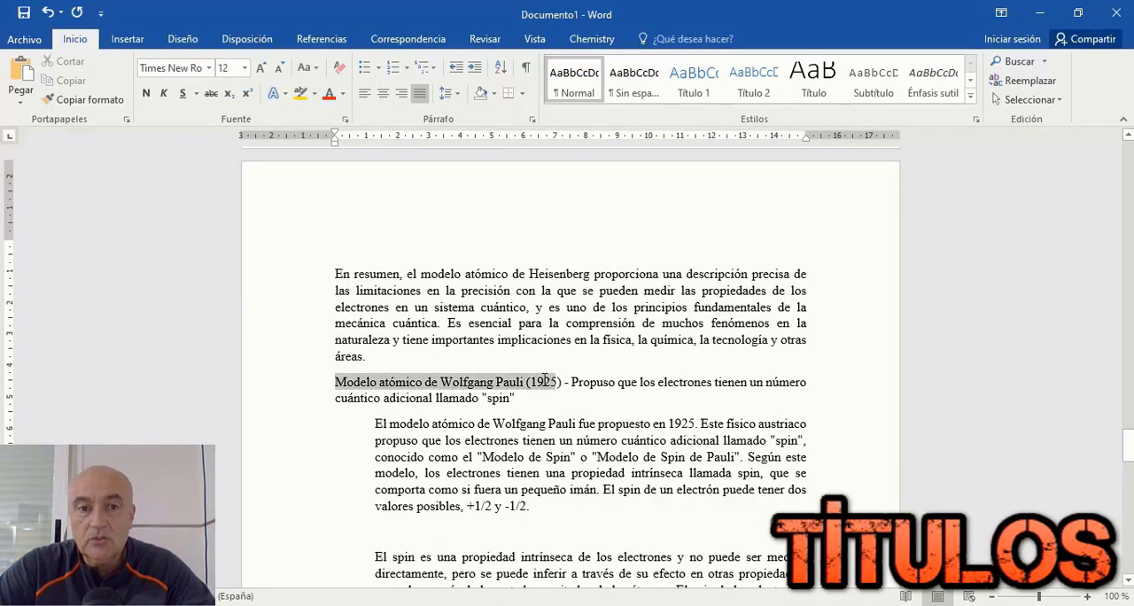
pyautogui.click(692, 82)
pyautogui.click(229, 167)
# Step: Delete the blank lines between and after the Wolfgang Pauli paragraphs and align them with the left margin
pyautogui.scroll(-3, 376, 320)
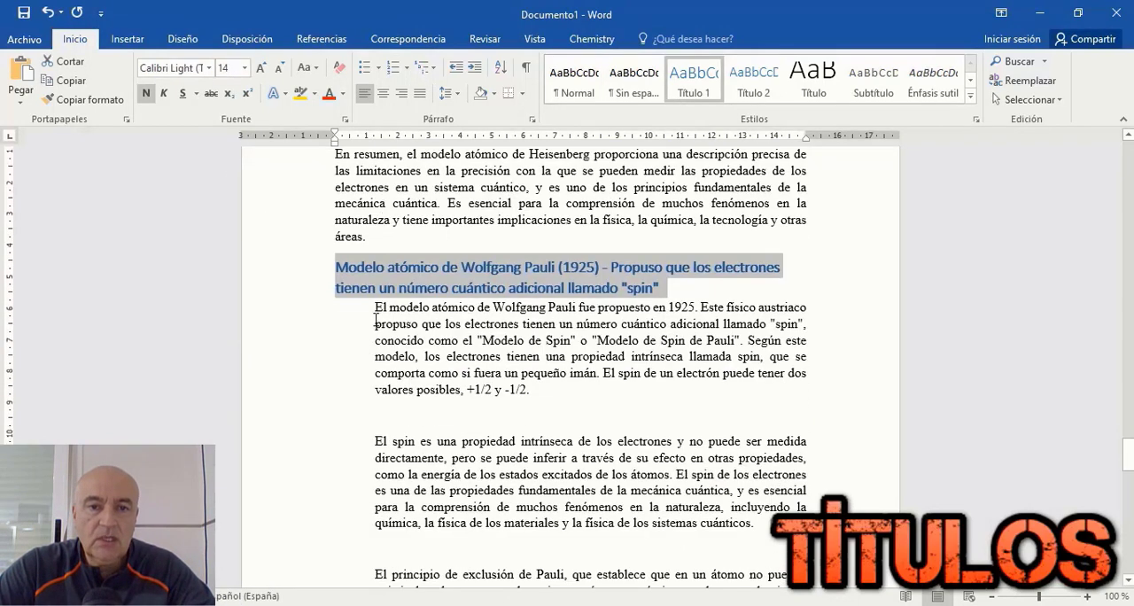
pyautogui.click(430, 413)
pyautogui.press('Delete')
pyautogui.click(412, 517)
pyautogui.press('Delete')
pyautogui.scroll(-3, 410, 496)
pyautogui.click(421, 469)
pyautogui.press('Delete')
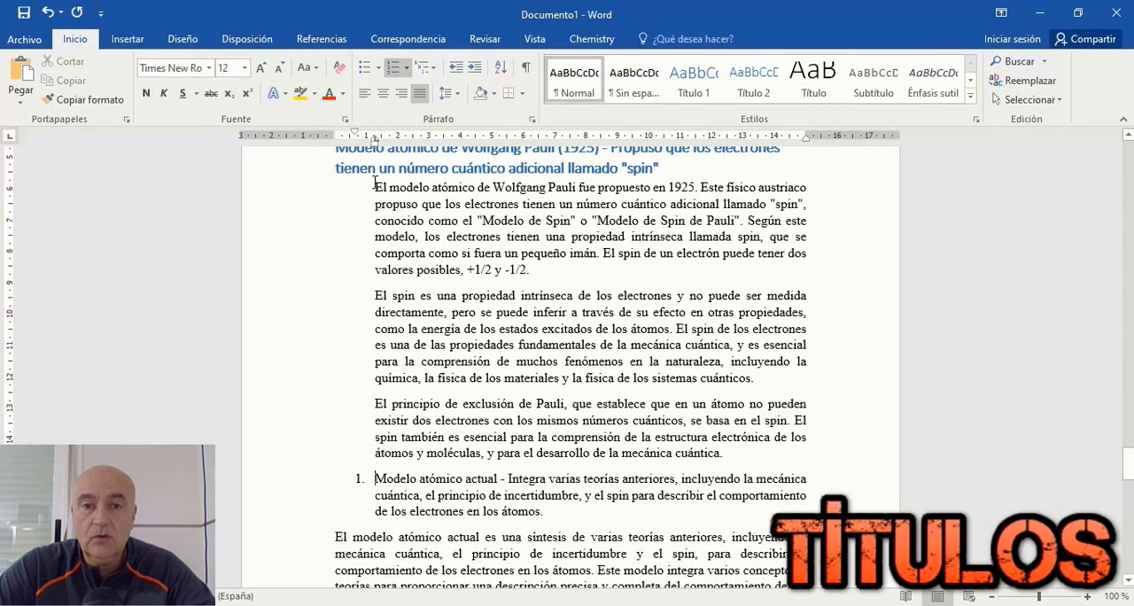
pyautogui.moveTo(375, 187); pyautogui.dragTo(787, 449)
pyautogui.moveTo(373, 143); pyautogui.dragTo(335, 144)
# Step: Remove the numbering from the "Modelo atómico actual" point and format it as a bold Título 1 heading, size 14
pyautogui.scroll(-3, 354, 301)
pyautogui.click(375, 341)
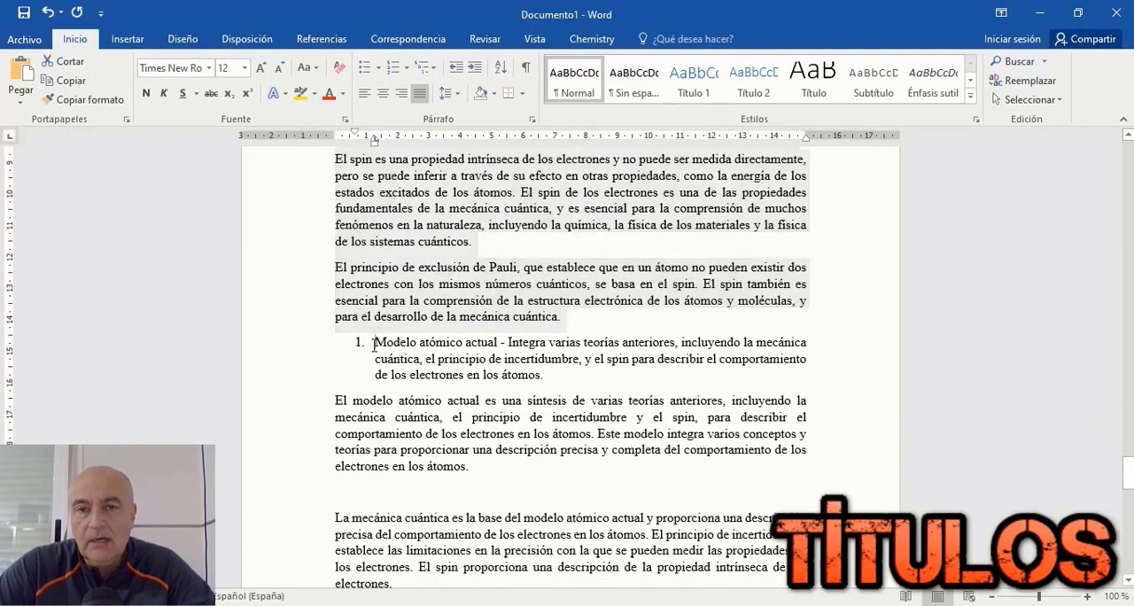
pyautogui.press('BackSpace')
pyautogui.press('BackSpace')
pyautogui.tripleClick(386, 362)
pyautogui.click(683, 91)
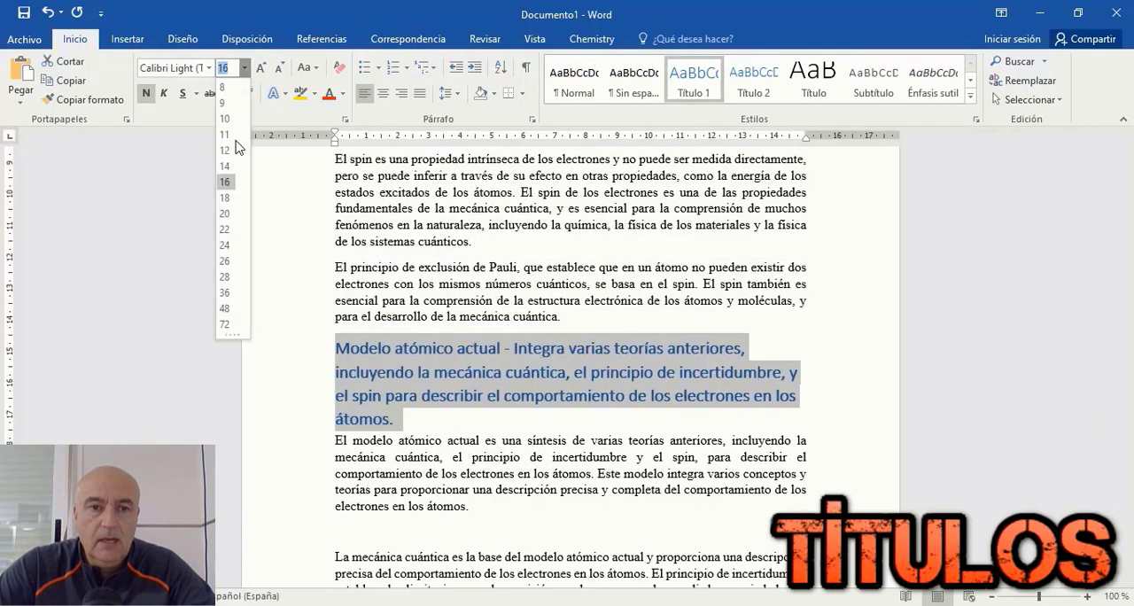
pyautogui.click(232, 167)
# Step: Delete the blank lines between the paragraphs of the "Modelo atómico actual" section through to the end of the document
pyautogui.scroll(-3, 336, 310)
pyautogui.click(372, 382)
pyautogui.press('Delete')
pyautogui.scroll(-3, 371, 381)
pyautogui.click(360, 357)
pyautogui.press('Delete')
pyautogui.scroll(-6, 361, 363)
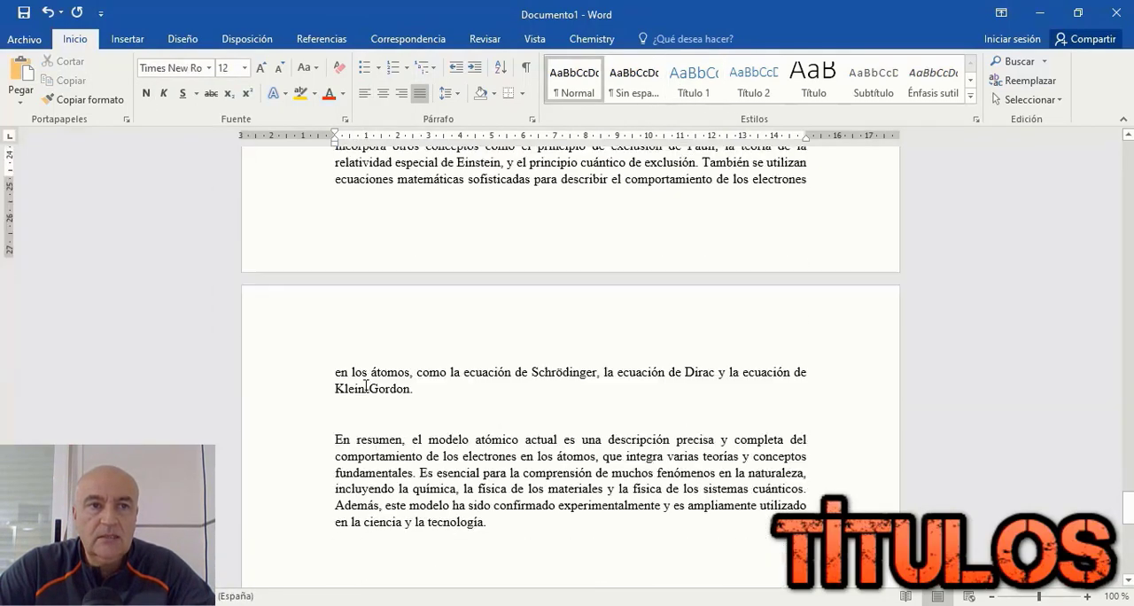
pyautogui.click(365, 407)
pyautogui.press('Delete')
pyautogui.scroll(-3, 390, 399)
pyautogui.scroll(10, 392, 399)
# Step: Set the line spacing of the whole document to 1,5
pyautogui.click(1028, 99)
pyautogui.click(992, 121)
pyautogui.click(450, 93)
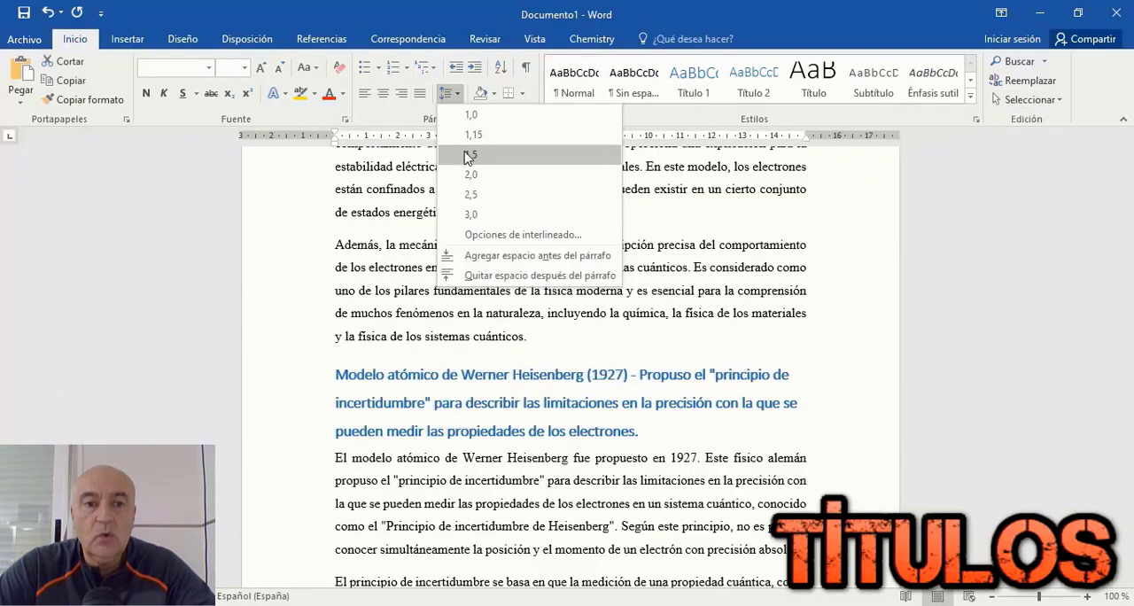
pyautogui.click(468, 156)
# Step: Add an empty line above the title TRABAJO SOBRE MODELOS ATÓMICOS and insert a blank page before it
pyautogui.scroll(15, 620, 354)
pyautogui.click(788, 245)
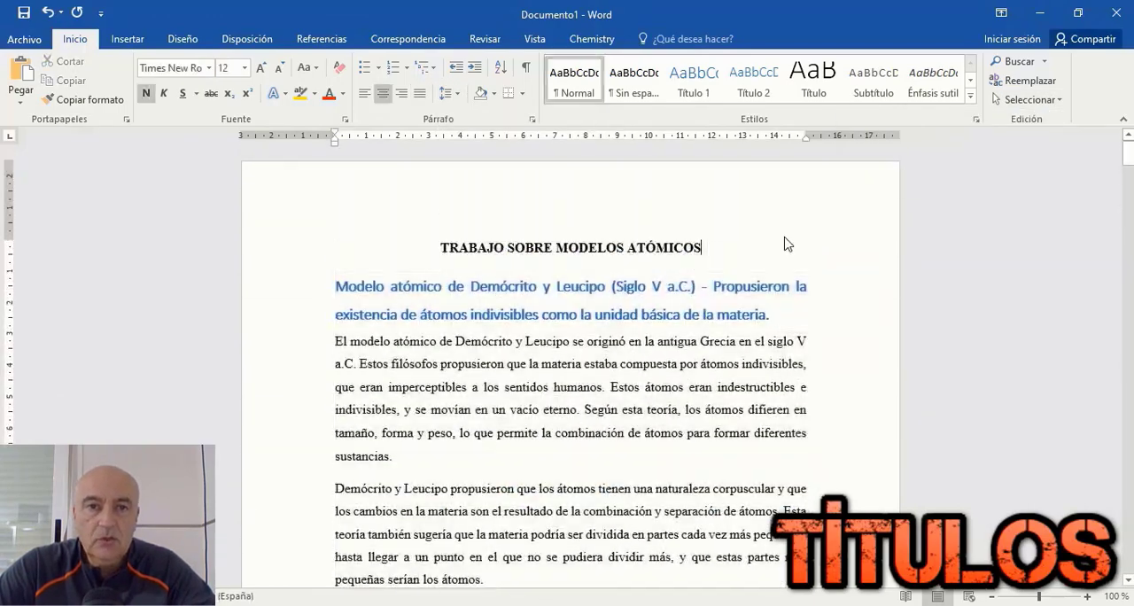
pyautogui.click(444, 252)
pyautogui.press('Return')
pyautogui.press('Up')
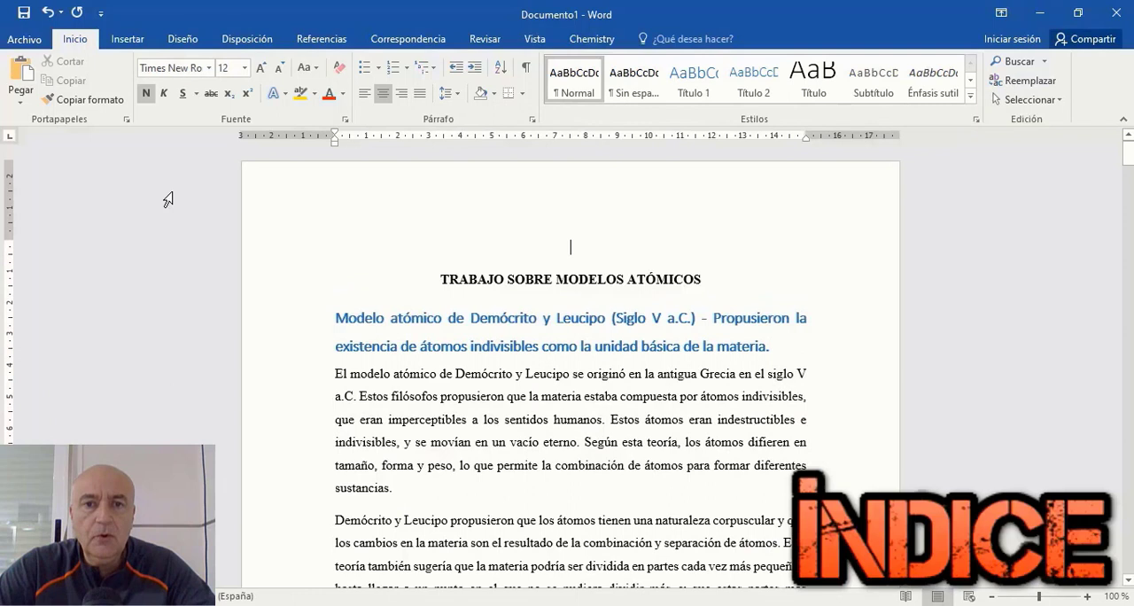
pyautogui.click(114, 42)
pyautogui.click(58, 80)
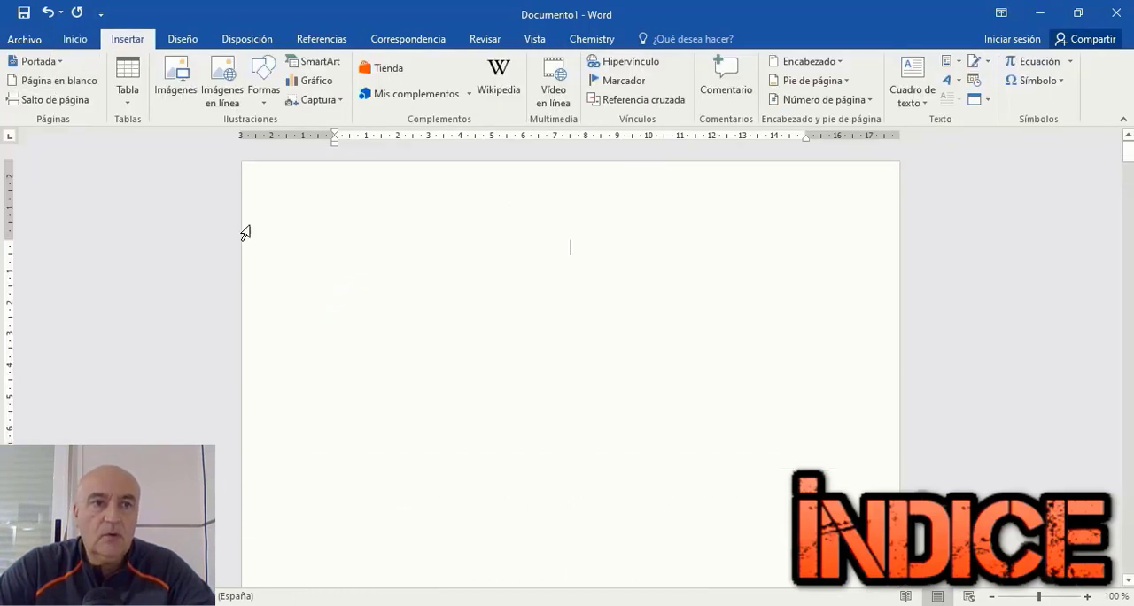
# Step: Insert a Tabla automática 1 table of contents on the blank first page
pyautogui.click(449, 41)
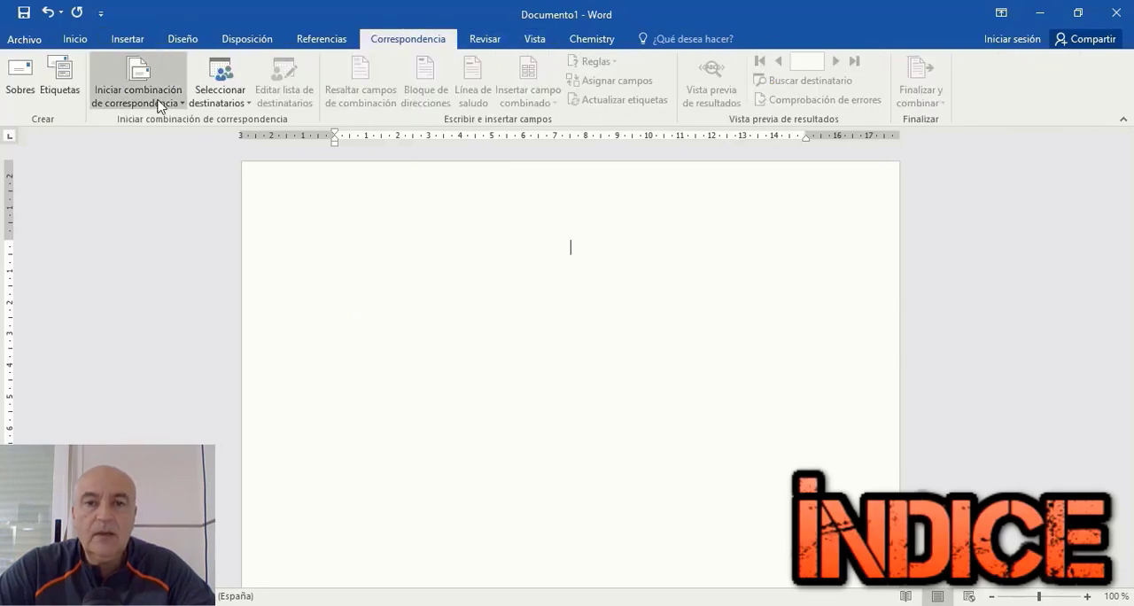
pyautogui.click(340, 44)
pyautogui.click(55, 103)
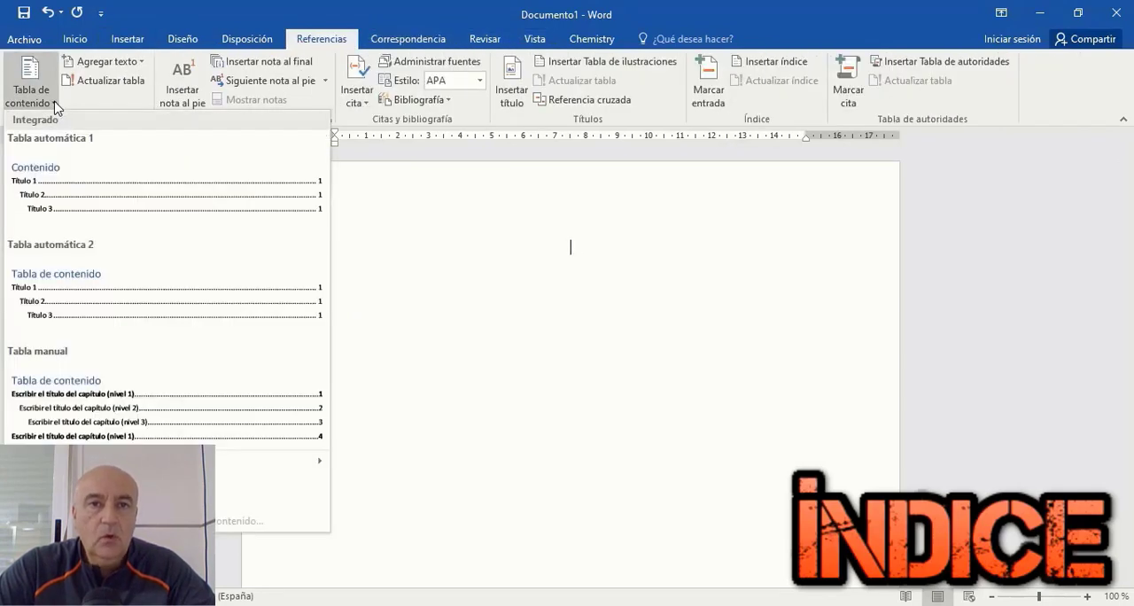
pyautogui.click(63, 180)
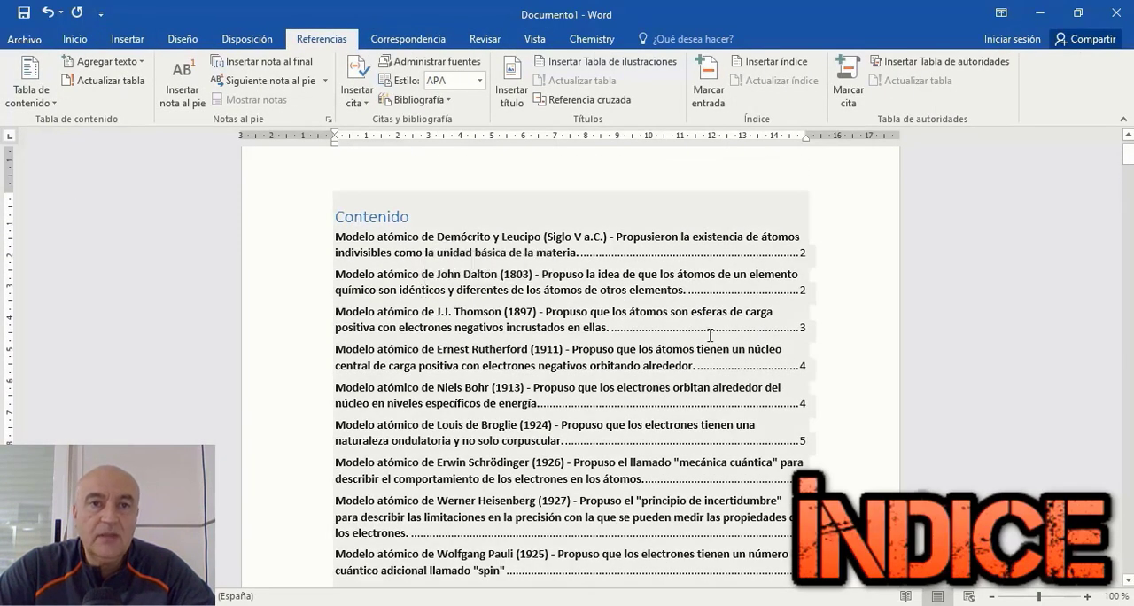
pyautogui.scroll(-10, 722, 334)
pyautogui.scroll(8, 723, 333)
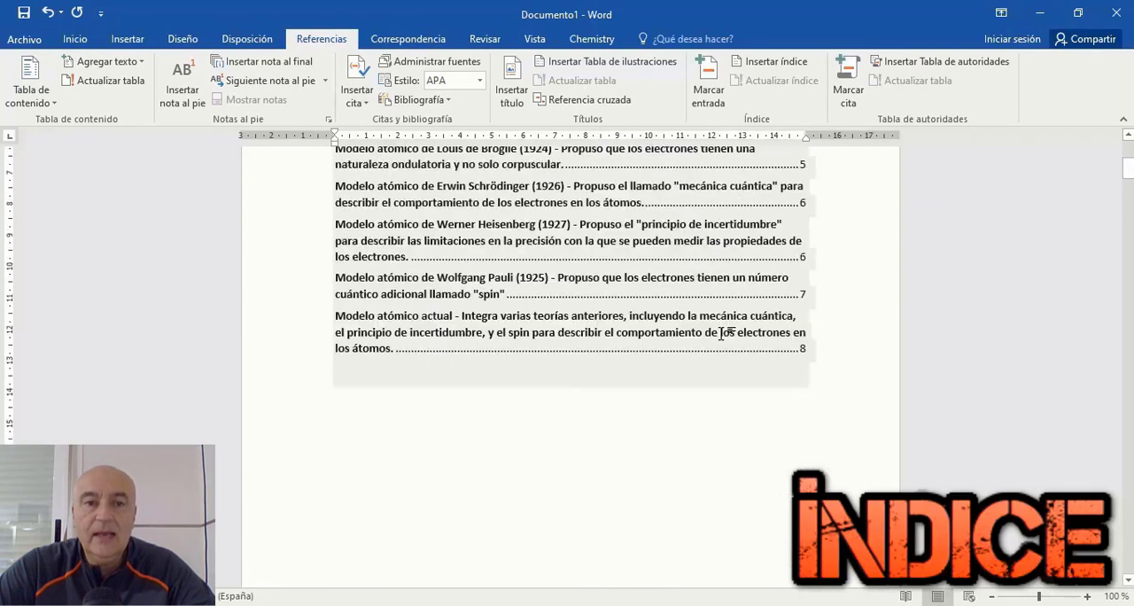
# Step: Add blank lines below the table of contents to push the document title down towards the next page
pyautogui.click(841, 424)
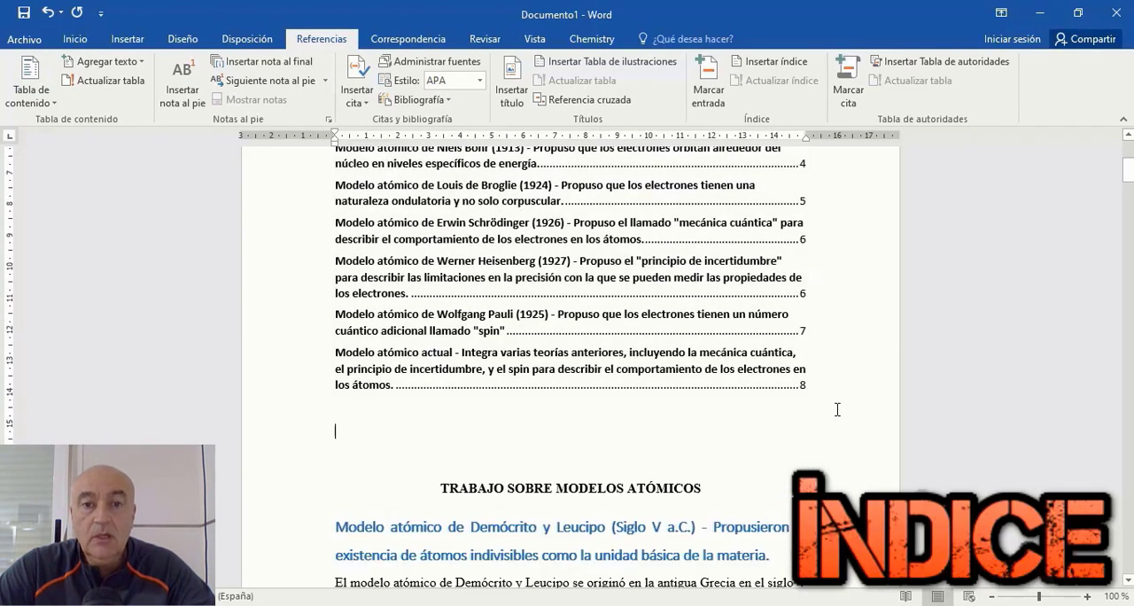
pyautogui.scroll(-5, 837, 409)
pyautogui.press('Return')
pyautogui.press('Return')
pyautogui.press('Return')
pyautogui.press('Return')
pyautogui.press('Return')
pyautogui.press('Return')
pyautogui.press('Return')
pyautogui.press('Return')
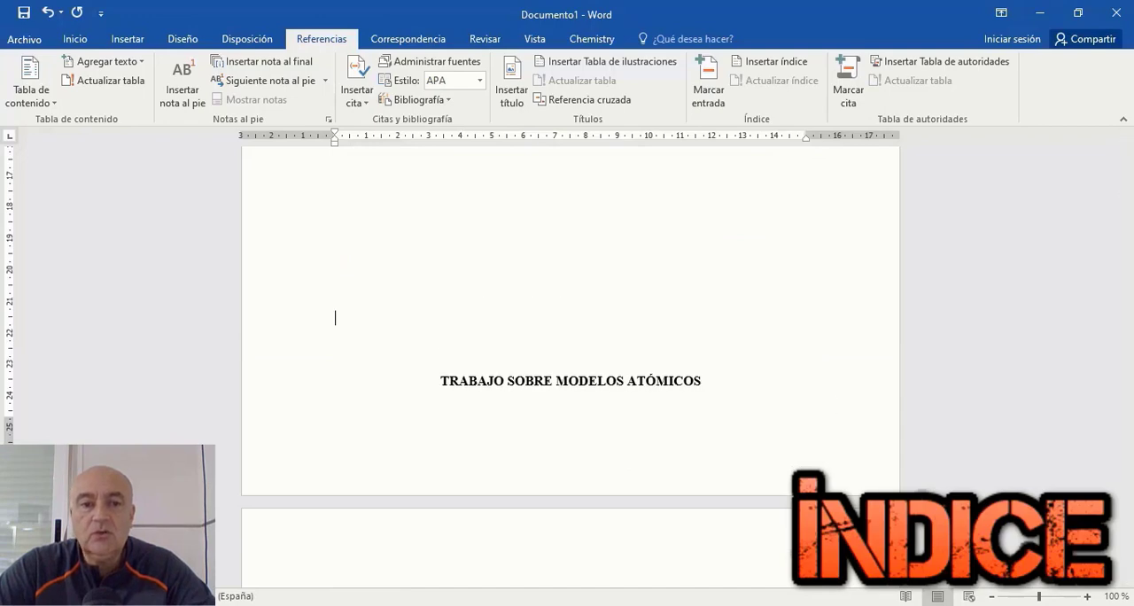
# Step: Cut the title TRABAJO SOBRE MODELOS ATÓMICOS and paste it on a new line above the Contenido heading
pyautogui.scroll(-5, 380, 398)
pyautogui.rightClick(720, 361)
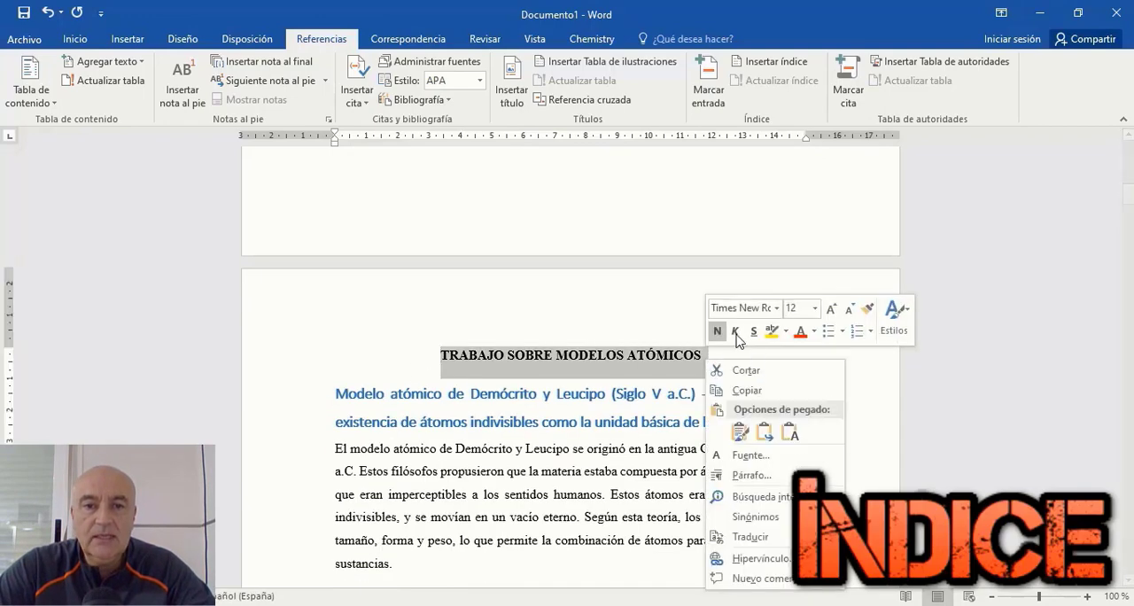
pyautogui.click(754, 370)
pyautogui.scroll(15, 352, 258)
pyautogui.click(351, 259)
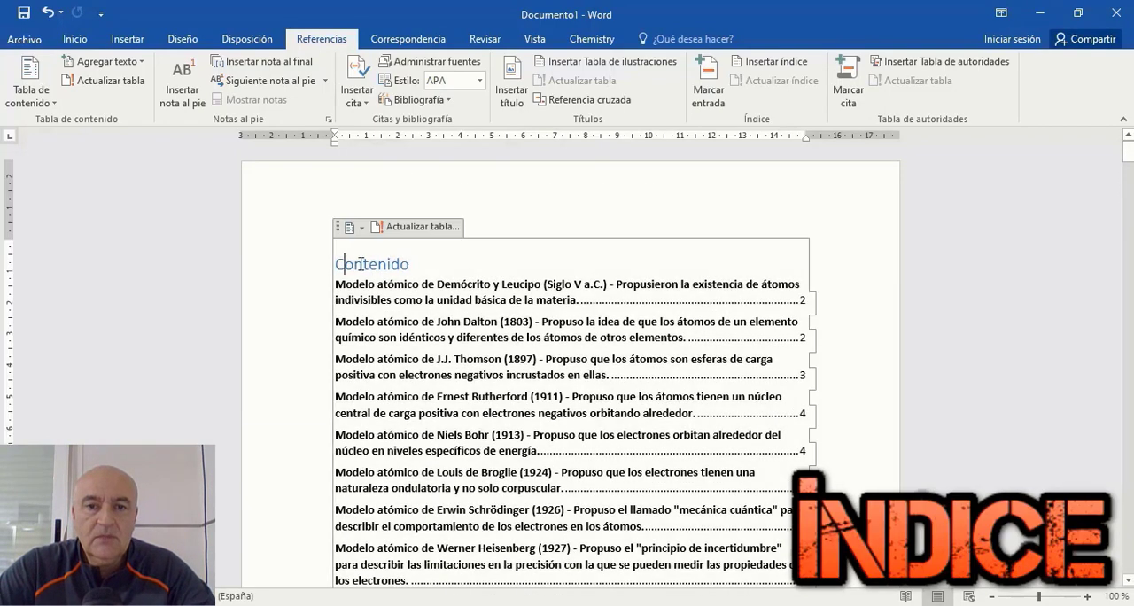
pyautogui.hotkey('ctrl', 'v')
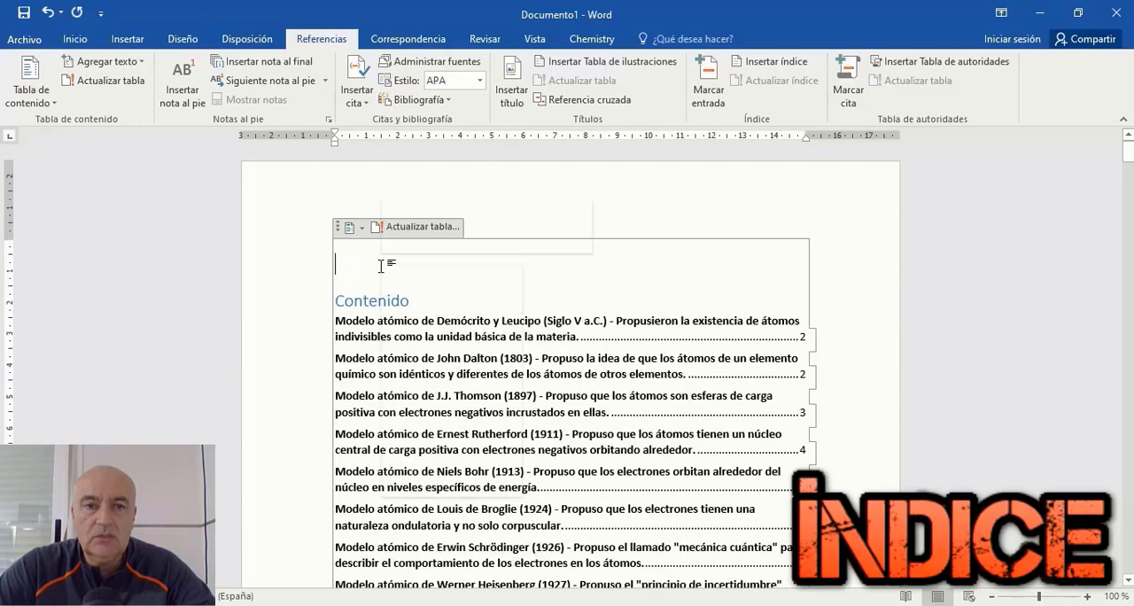
pyautogui.rightClick(381, 265)
pyautogui.click(467, 338)
# Step: Center the title above the table of contents and make it bold
pyautogui.tripleClick(384, 262)
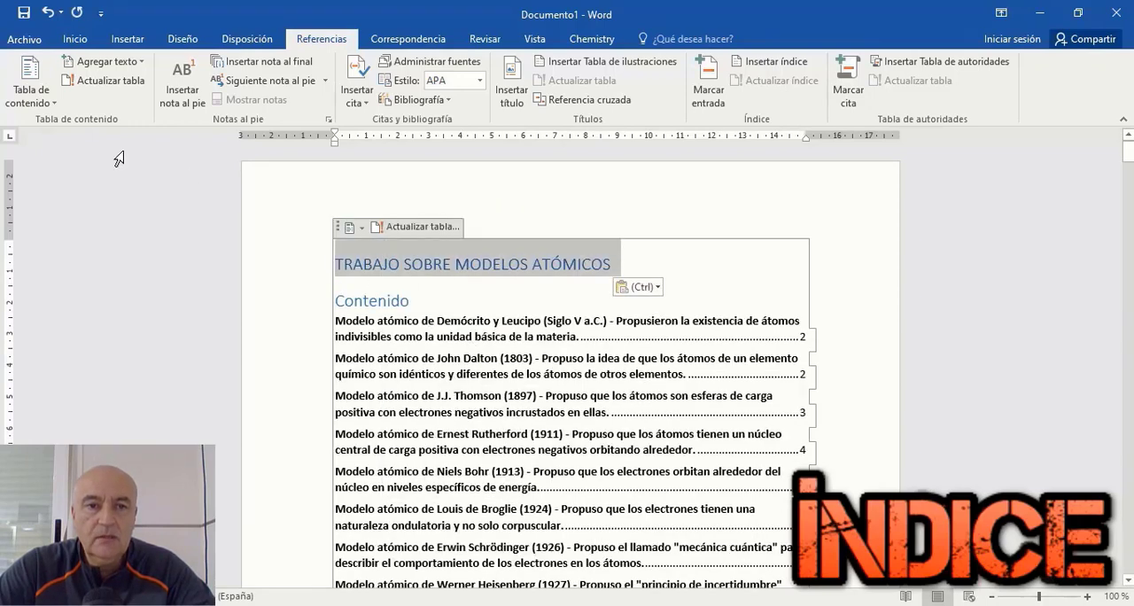
pyautogui.click(75, 39)
pyautogui.click(383, 93)
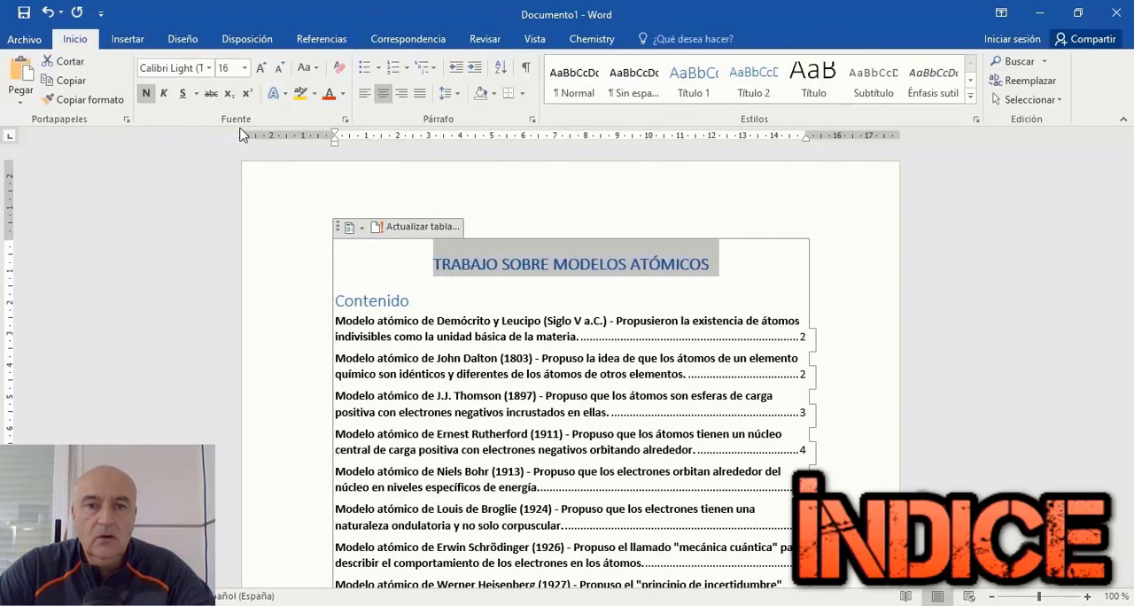
pyautogui.click(1019, 290)
pyautogui.scroll(-3, 995, 286)
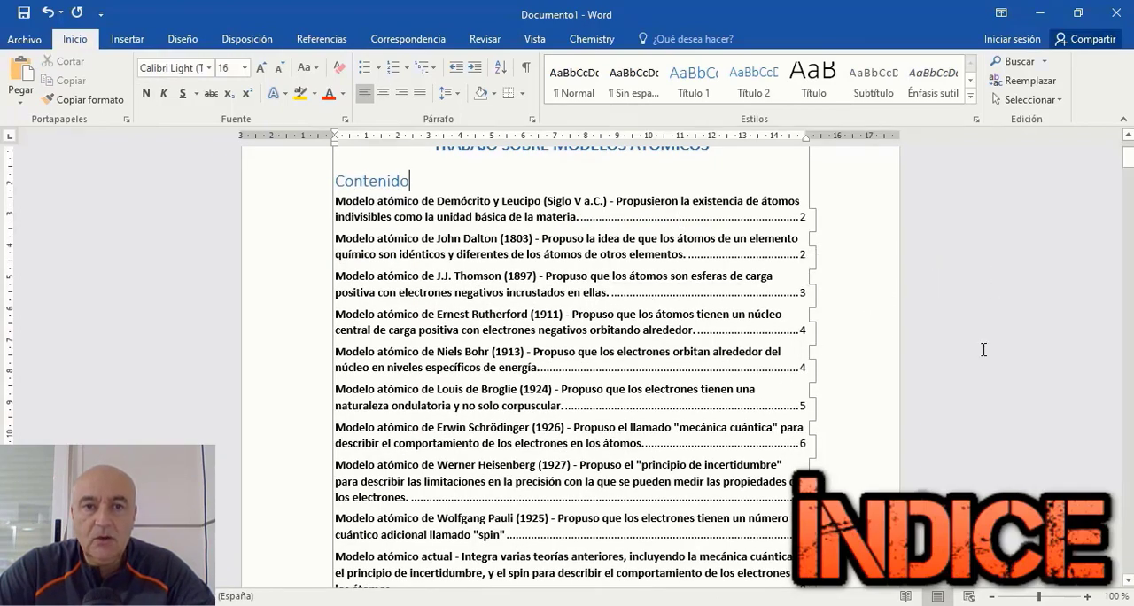
# Step: Copy the words Demócrito y Leucipo from the first sentence of their atomic model section
pyautogui.scroll(-10, 983, 349)
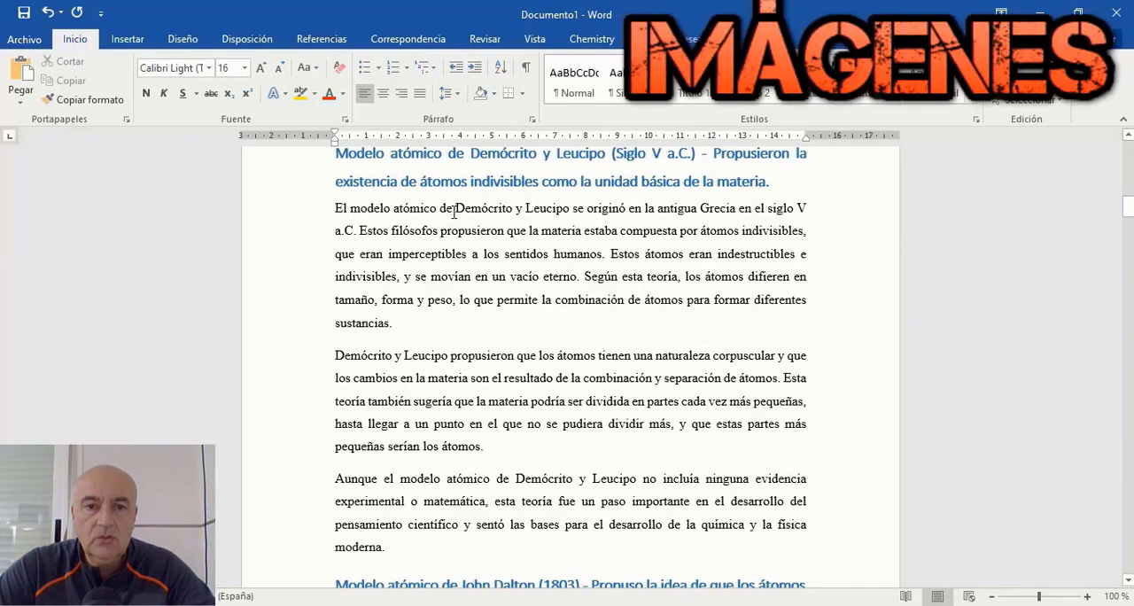
pyautogui.moveTo(567, 208); pyautogui.dragTo(568, 213)
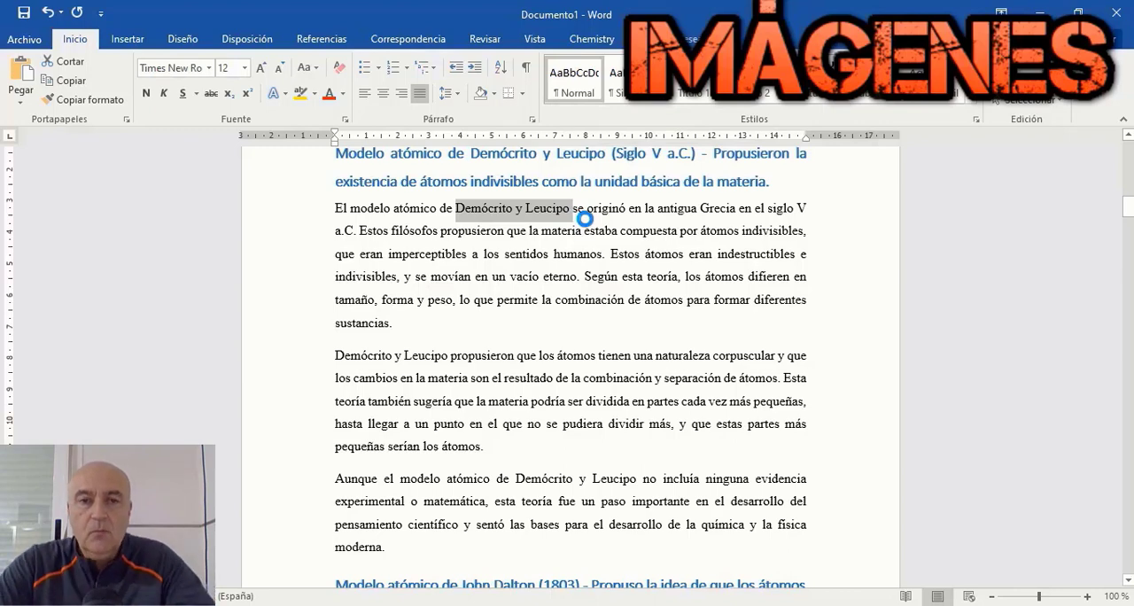
pyautogui.rightClick(585, 219)
pyautogui.click(607, 241)
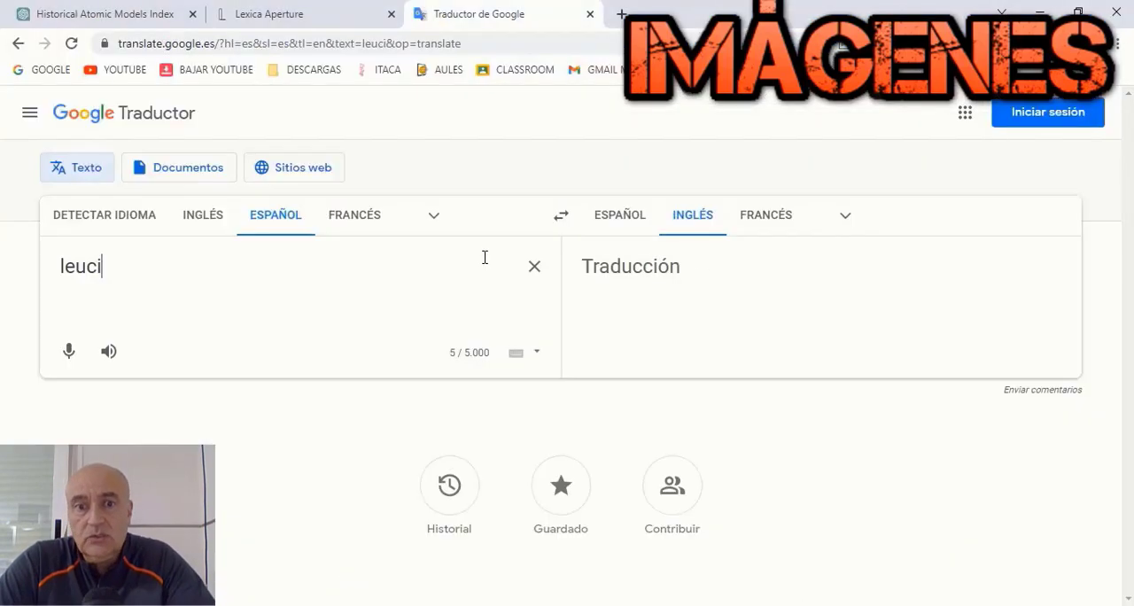
# Step: Switch to Google Traductor and translate a Spanish prompt about the filósofos leucipo y demócrito in ancient Greece into English
pyautogui.press('BackSpace')
pyautogui.press('BackSpace')
pyautogui.press('BackSpace')
pyautogui.press('BackSpace')
pyautogui.press('BackSpace')
pyautogui.write('filós')
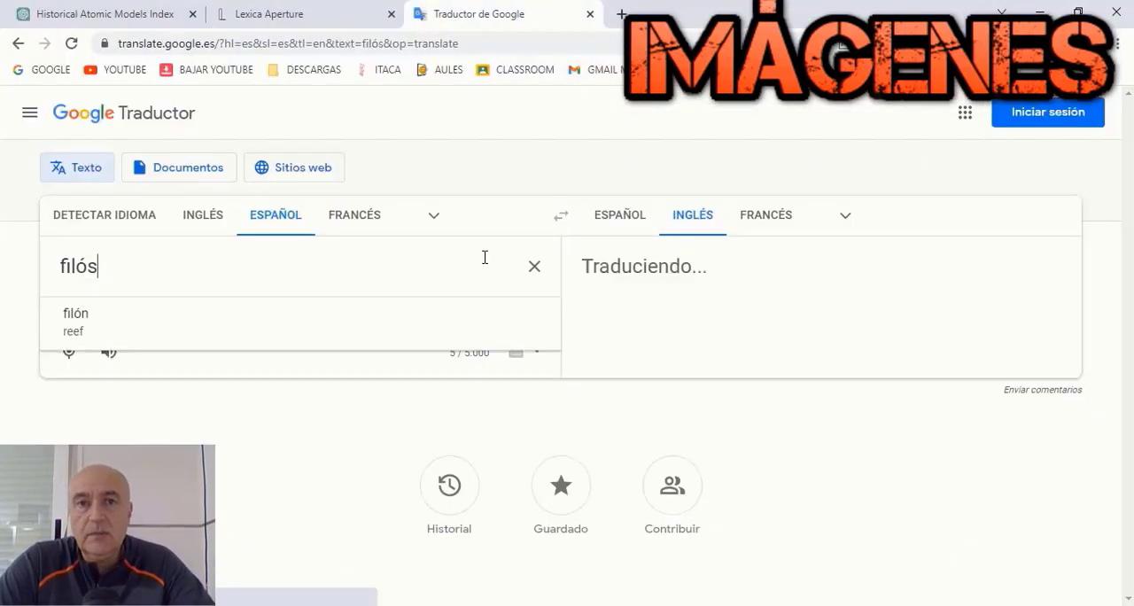
pyautogui.write('ofos leucipo y demócrito en la antigua grecia')
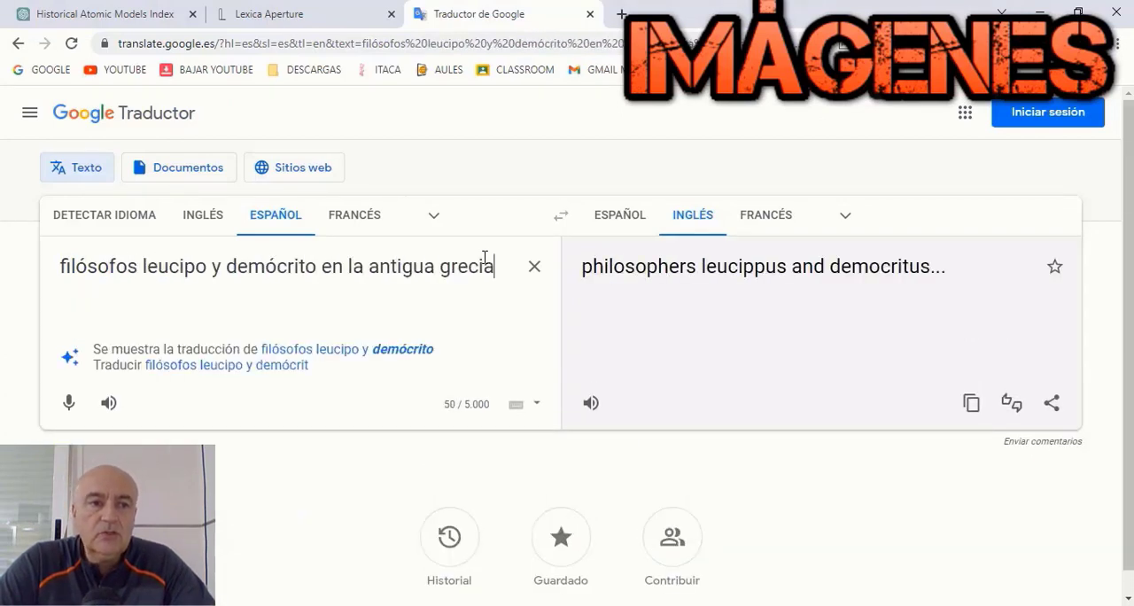
# Step: Switch to Lexica, replace the image prompt with "leucippus and democritus philosophers in ancient greece" and generate the images
pyautogui.click(330, 13)
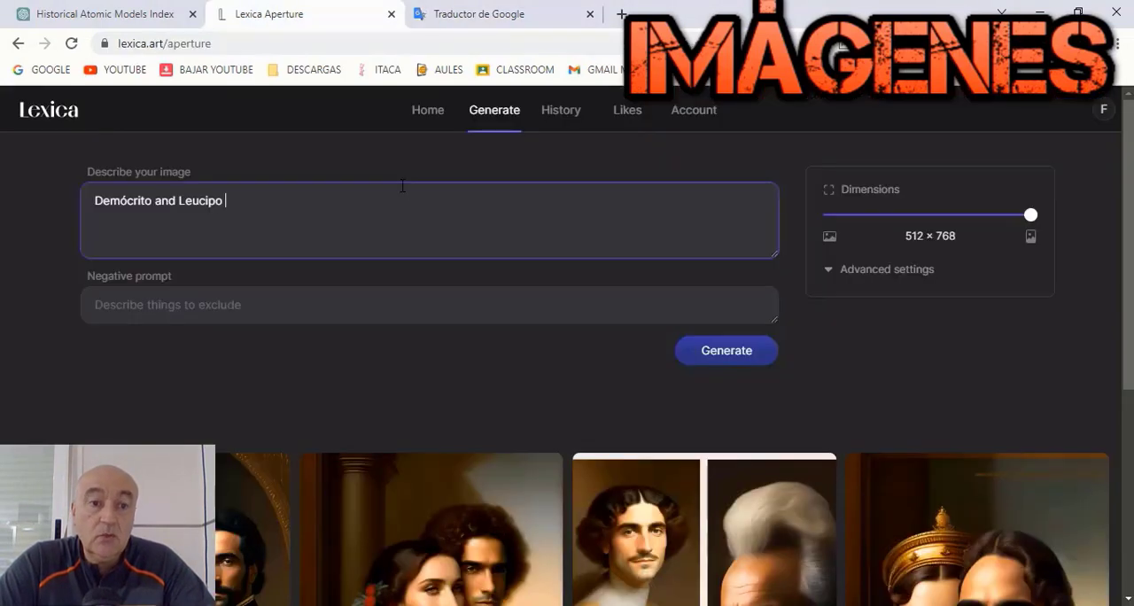
pyautogui.click(18, 43)
pyautogui.click(503, 114)
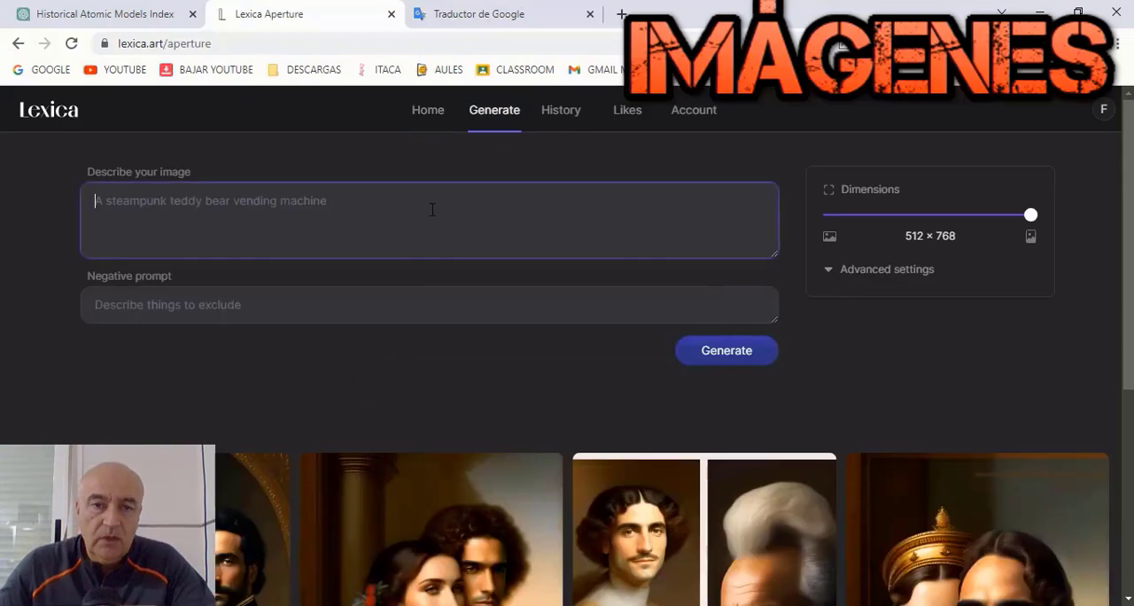
pyautogui.rightClick(430, 209)
pyautogui.click(800, 346)
pyautogui.scroll(-4, 800, 343)
pyautogui.scroll(4, 802, 347)
pyautogui.rightClick(653, 223)
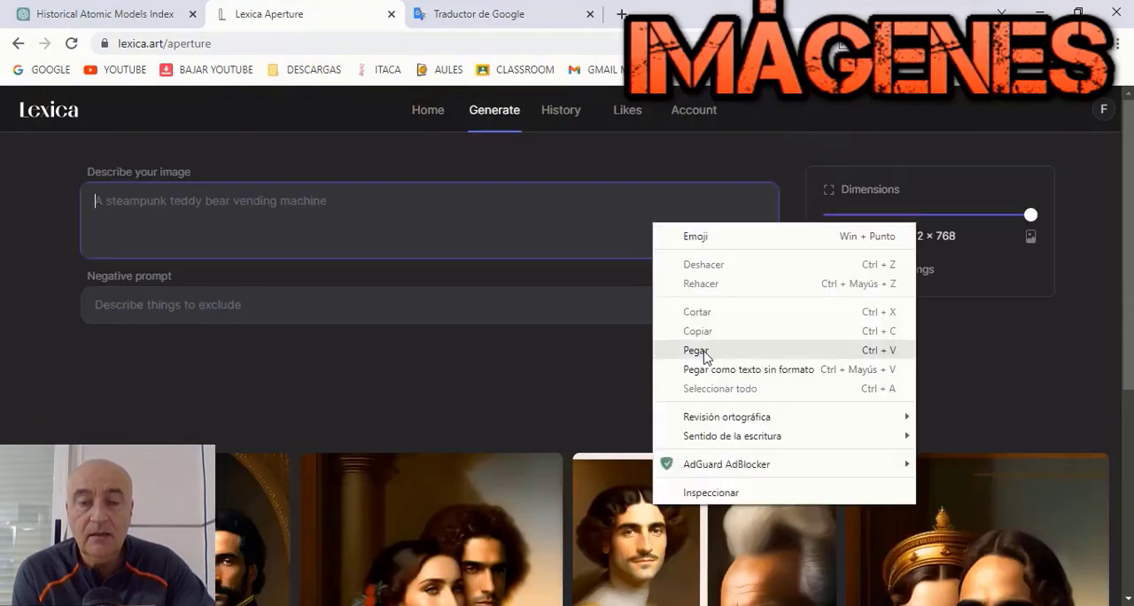
pyautogui.click(703, 353)
pyautogui.click(706, 357)
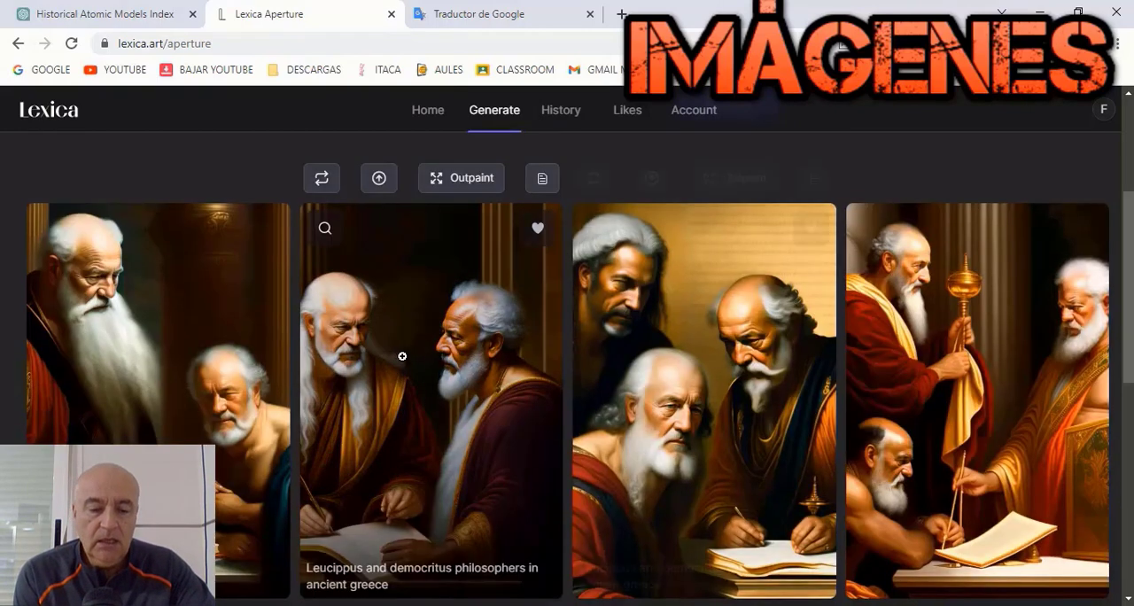
# Step: Open the generated image of the two philosophers over an open book and save it to Descargas as LEUCIPO Y DEMMOCRITO.jpeg
pyautogui.click(402, 356)
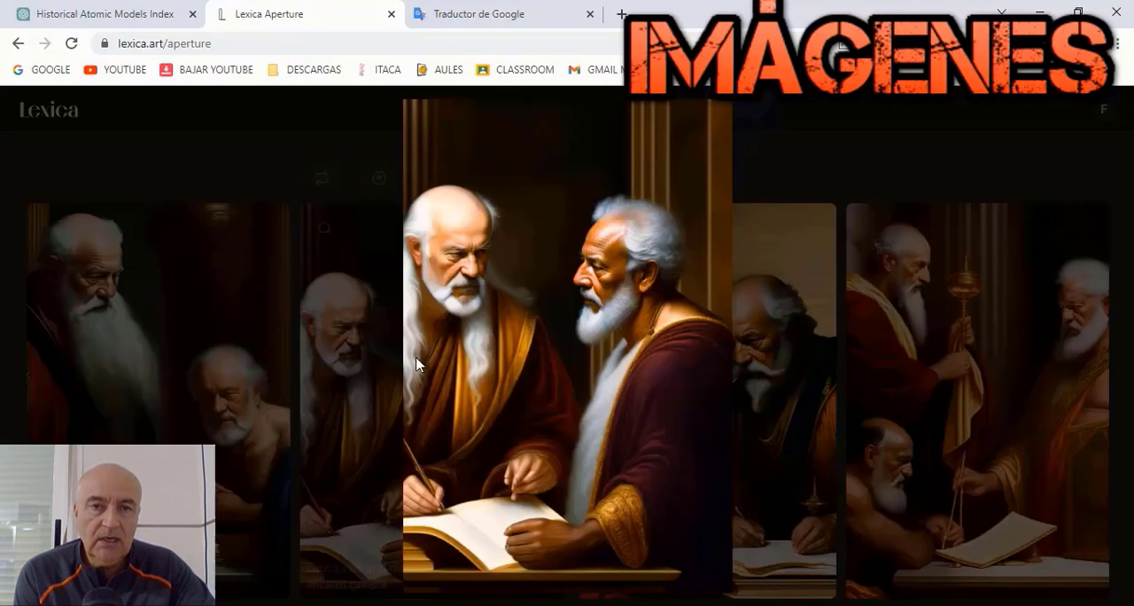
pyautogui.rightClick(521, 312)
pyautogui.click(570, 343)
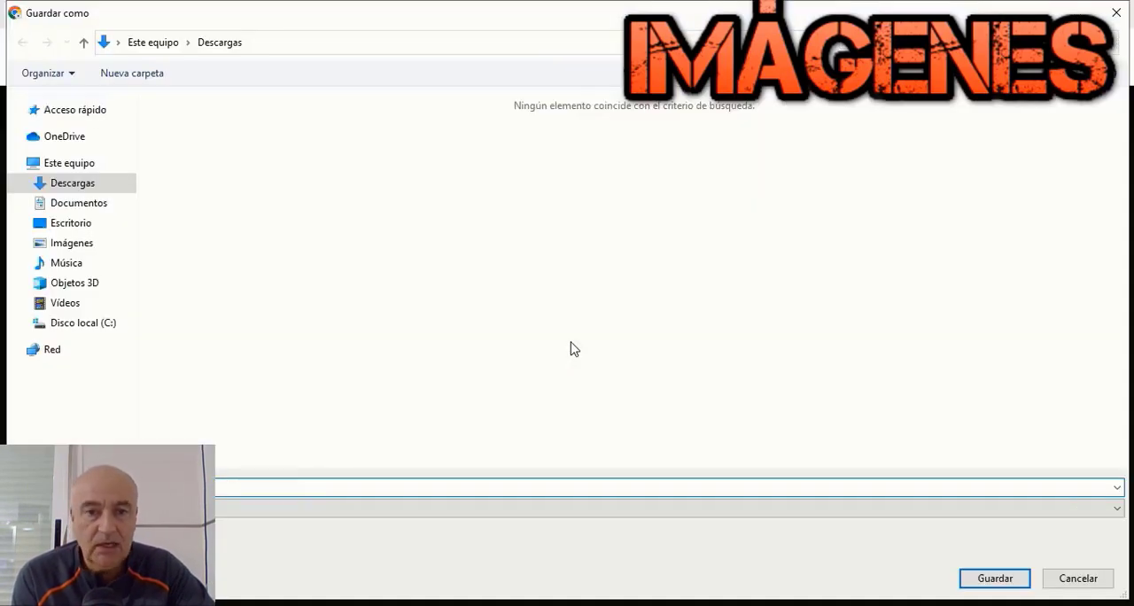
pyautogui.press('Return')
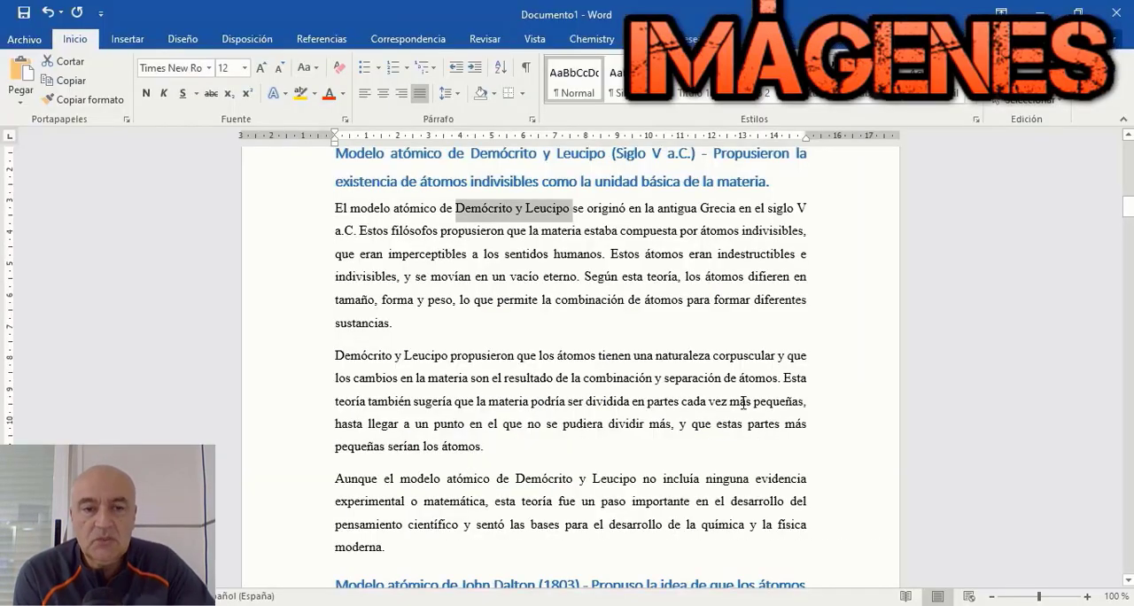
# Step: Back in Word, insert the LEUCIPO Y DEMMOCRITO.jpeg picture on a centered line below the first Demócrito y Leucipo paragraph
pyautogui.click(423, 326)
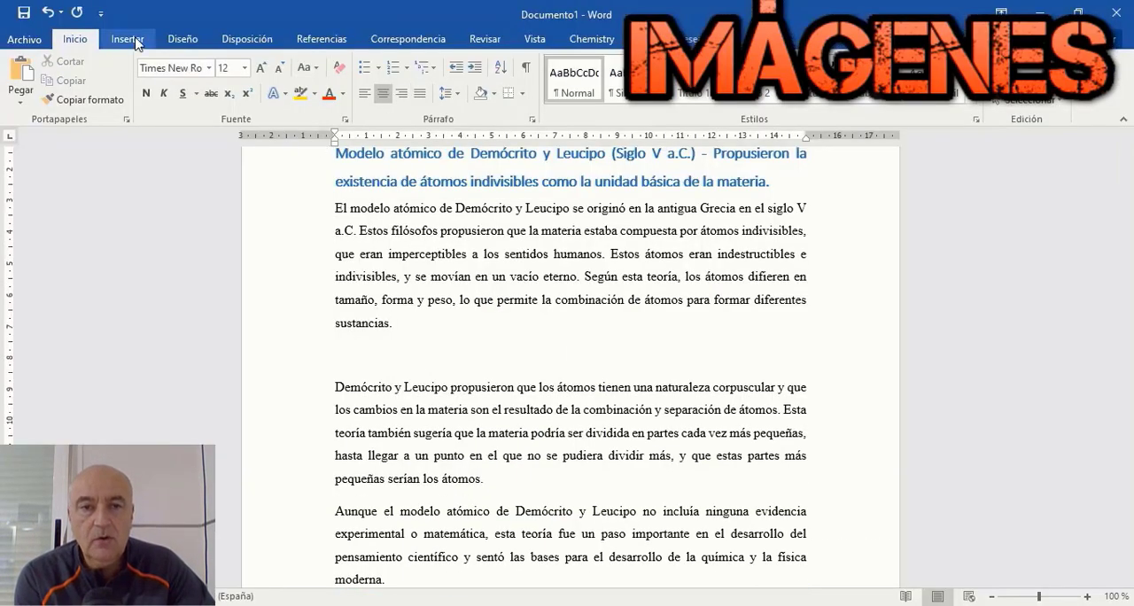
pyautogui.click(126, 39)
pyautogui.click(172, 76)
pyautogui.doubleClick(248, 134)
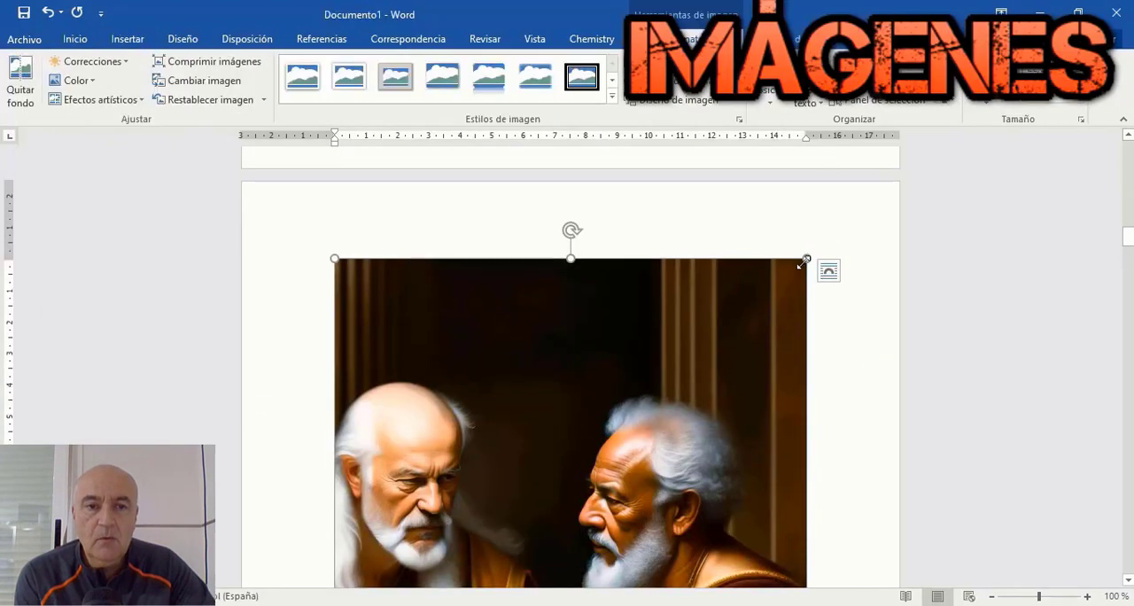
# Step: Shrink the inserted picture of the two philosophers proportionally until it fits below the first paragraph
pyautogui.moveTo(806, 259); pyautogui.dragTo(672, 404)
pyautogui.scroll(-5, 682, 416)
pyautogui.moveTo(760, 484); pyautogui.dragTo(820, 358)
pyautogui.scroll(10, 719, 487)
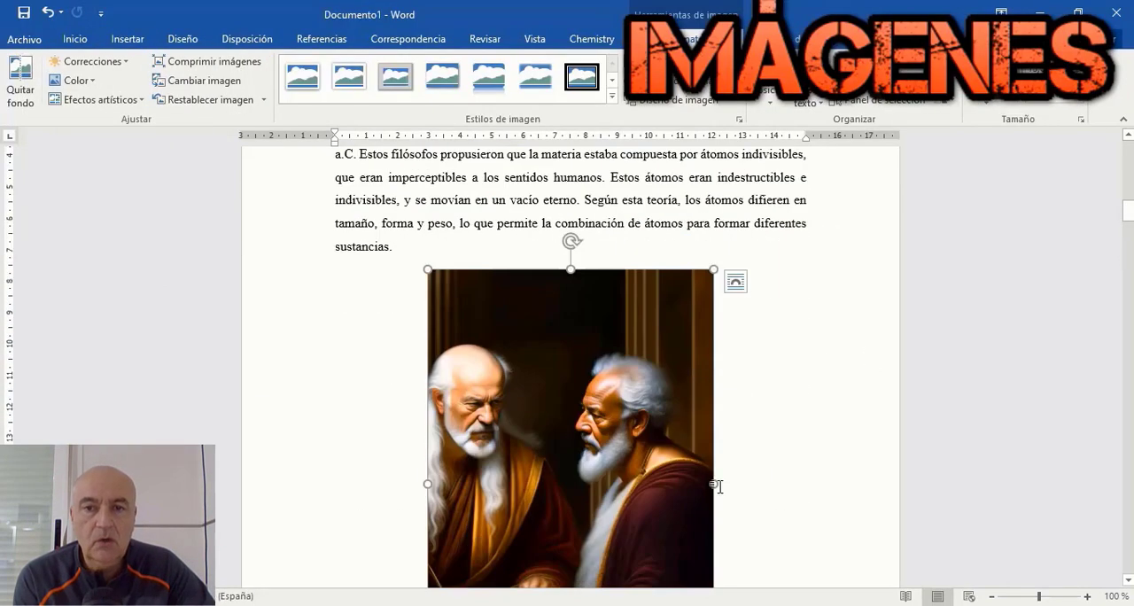
pyautogui.moveTo(706, 273); pyautogui.dragTo(656, 325)
pyautogui.scroll(3, 739, 360)
# Step: Try adding a new line and an empty simple text box between the first paragraph and the picture
pyautogui.click(458, 364)
pyautogui.press('Return')
pyautogui.click(126, 39)
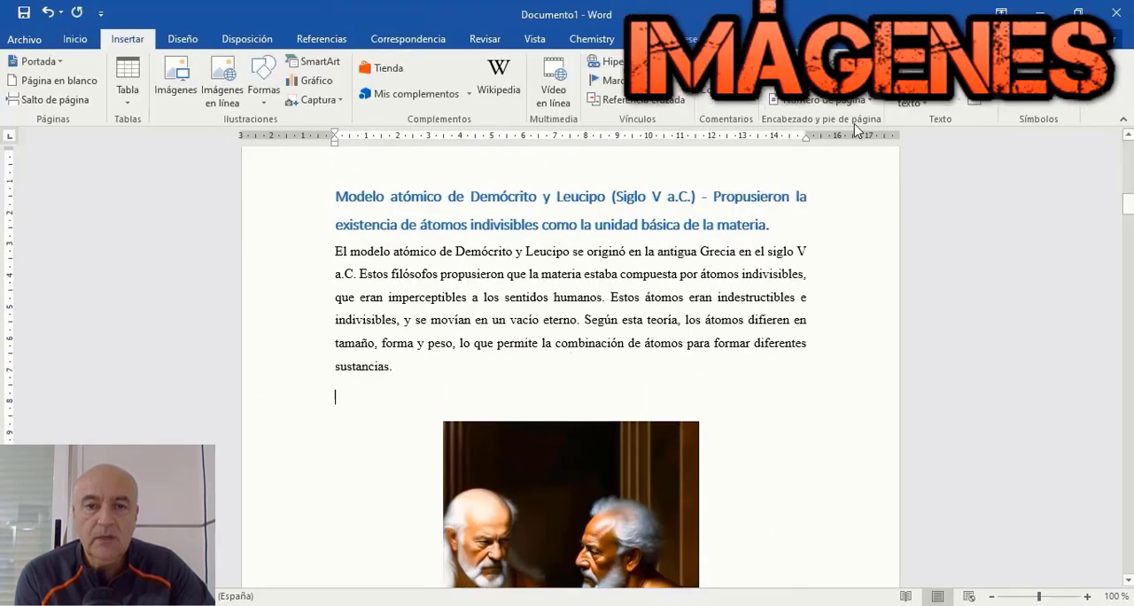
pyautogui.click(910, 89)
pyautogui.click(855, 190)
pyautogui.press('Delete')
# Step: Try inserting the LEUCIPO Y DEMMOCRITO.jpeg picture inside the text box and moving the box towards the right margin
pyautogui.click(119, 39)
pyautogui.click(172, 76)
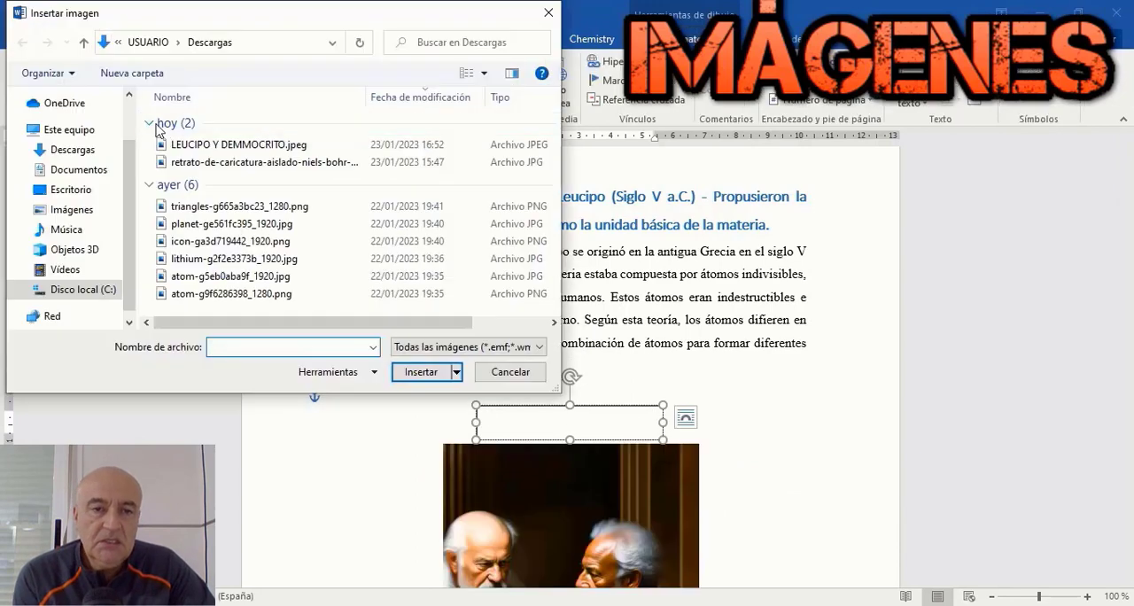
pyautogui.click(214, 139)
pyautogui.click(429, 372)
pyautogui.moveTo(641, 263); pyautogui.dragTo(764, 262)
pyautogui.click(48, 18)
pyautogui.scroll(3, 723, 250)
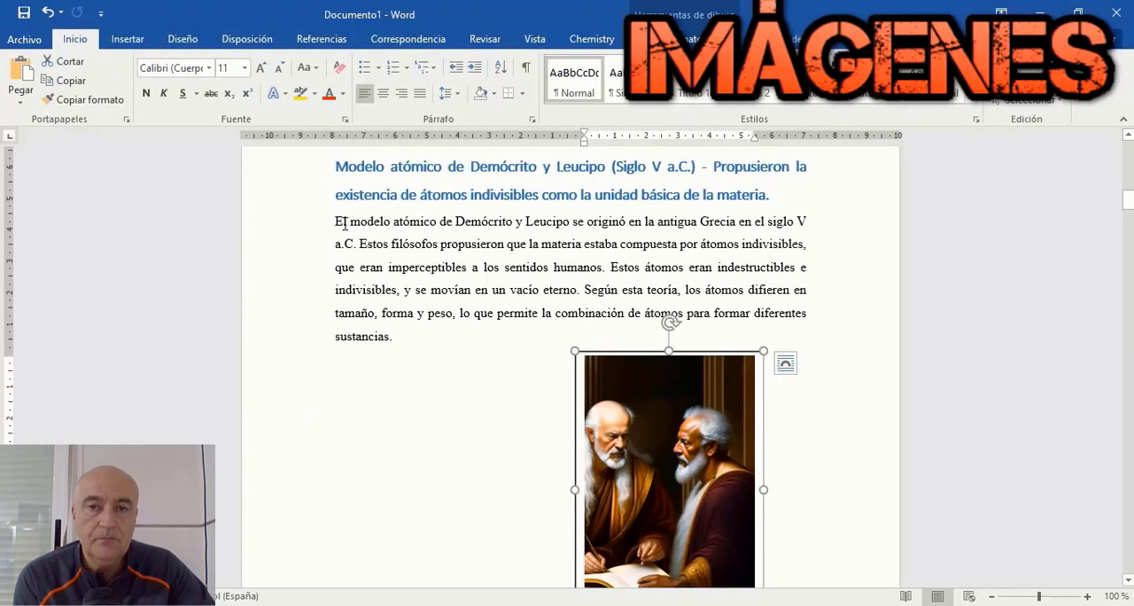
# Step: Cut the first Demócrito y Leucipo paragraph and insert a simple text box in its place
pyautogui.moveTo(337, 222); pyautogui.dragTo(403, 338)
pyautogui.press('Delete')
pyautogui.click(127, 39)
pyautogui.click(872, 79)
pyautogui.click(853, 192)
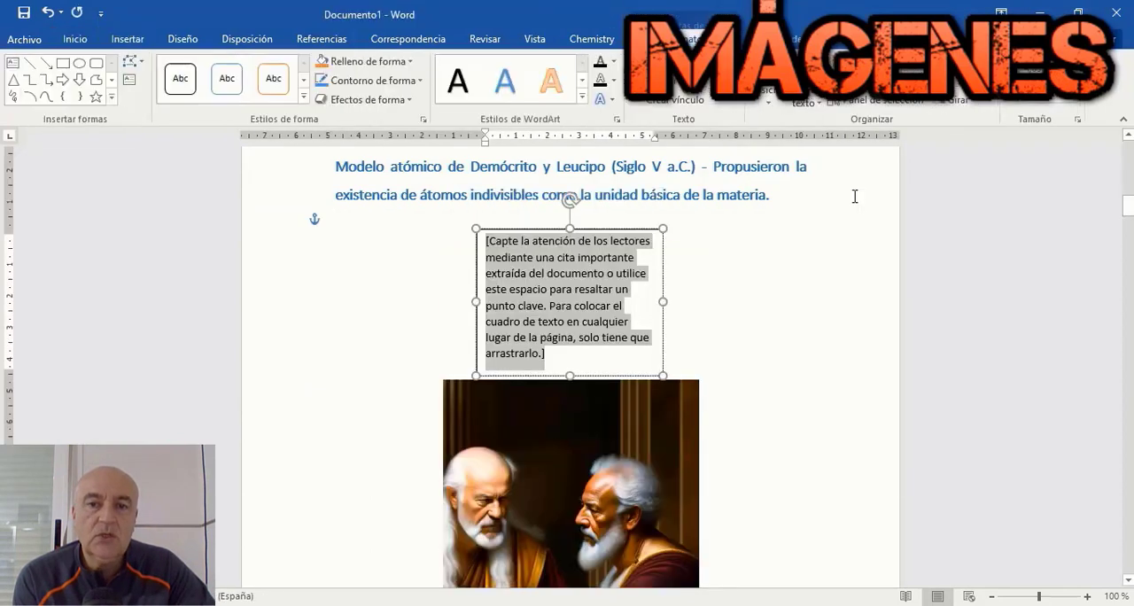
# Step: Replace the text box's placeholder with the cut paragraph and move the box to the left of the picture
pyautogui.press('Delete')
pyautogui.hotkey('ctrl', 'v')
pyautogui.press('Return')
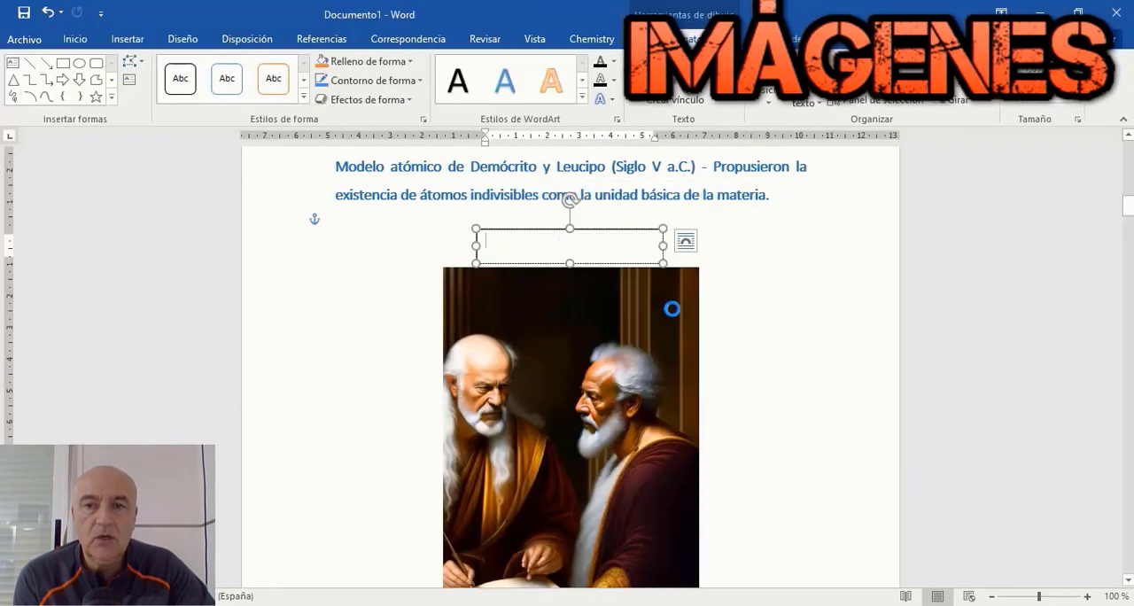
pyautogui.hotkey('ctrl', 'v')
pyautogui.moveTo(623, 229); pyautogui.dragTo(445, 229)
# Step: Format all the text in the text box as justified Times New Roman, size 12
pyautogui.moveTo(310, 241); pyautogui.dragTo(439, 470)
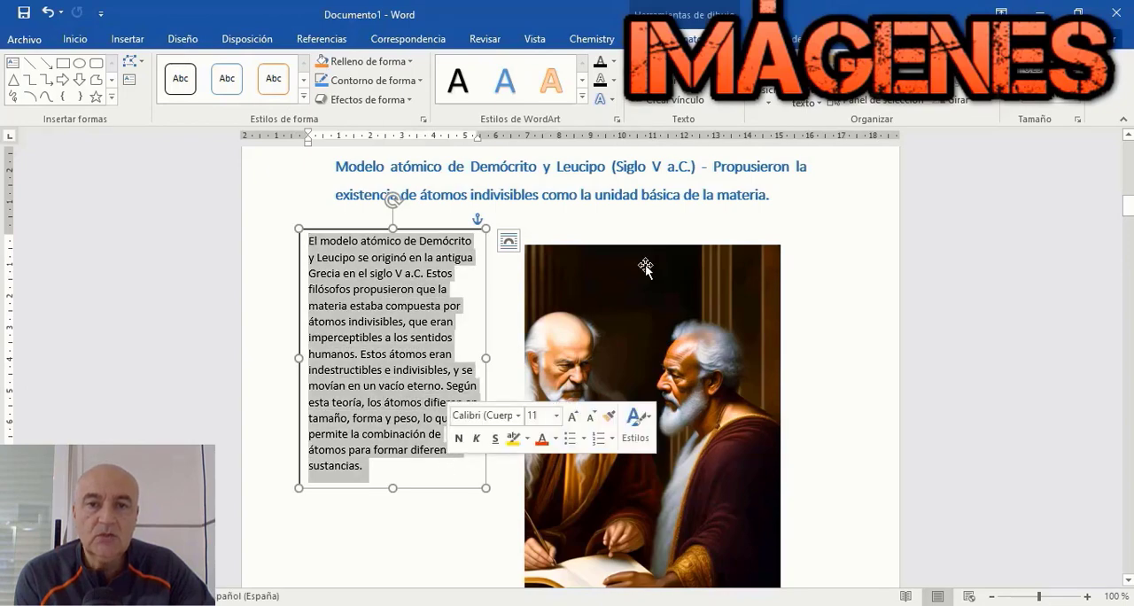
pyautogui.click(75, 39)
pyautogui.click(420, 93)
pyautogui.click(209, 67)
pyautogui.click(198, 114)
pyautogui.click(245, 67)
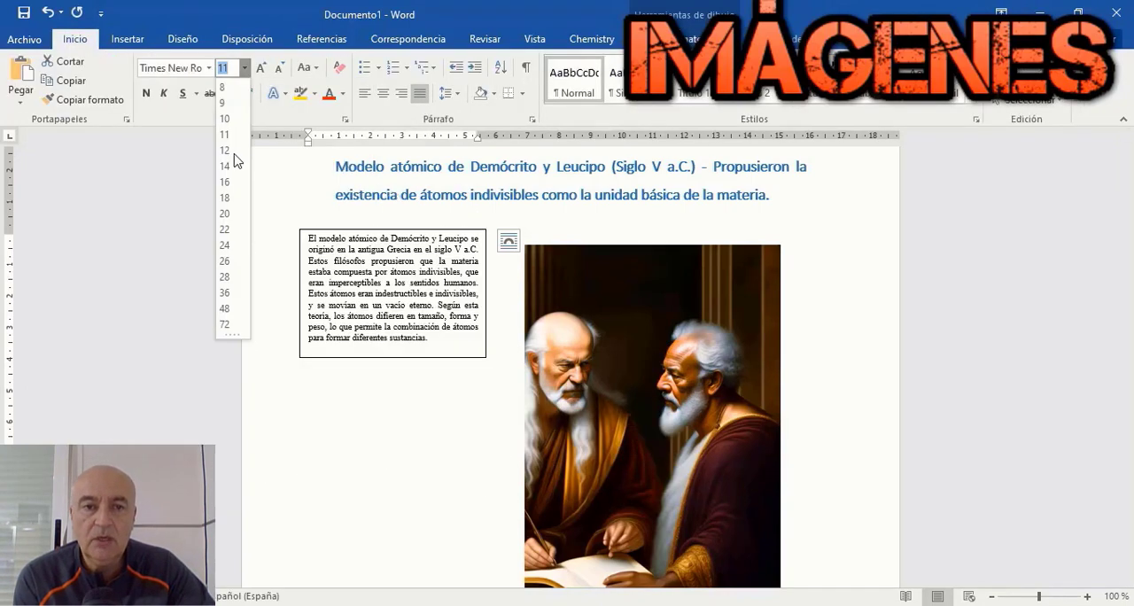
pyautogui.click(231, 164)
# Step: Widen the text box slightly and move it to the right, aligning it with the page's left text margin
pyautogui.click(756, 271)
pyautogui.moveTo(707, 308); pyautogui.dragTo(728, 297)
pyautogui.scroll(-3, 753, 305)
pyautogui.click(462, 390)
pyautogui.moveTo(487, 390); pyautogui.dragTo(508, 401)
pyautogui.moveTo(507, 326); pyautogui.dragTo(550, 344)
pyautogui.scroll(3, 995, 355)
# Step: Reduce the picture and the text box until both stand side by side at about the same height
pyautogui.click(790, 550)
pyautogui.moveTo(798, 581); pyautogui.dragTo(770, 536)
pyautogui.click(540, 511)
pyautogui.moveTo(549, 523); pyautogui.dragTo(534, 473)
pyautogui.click(756, 265)
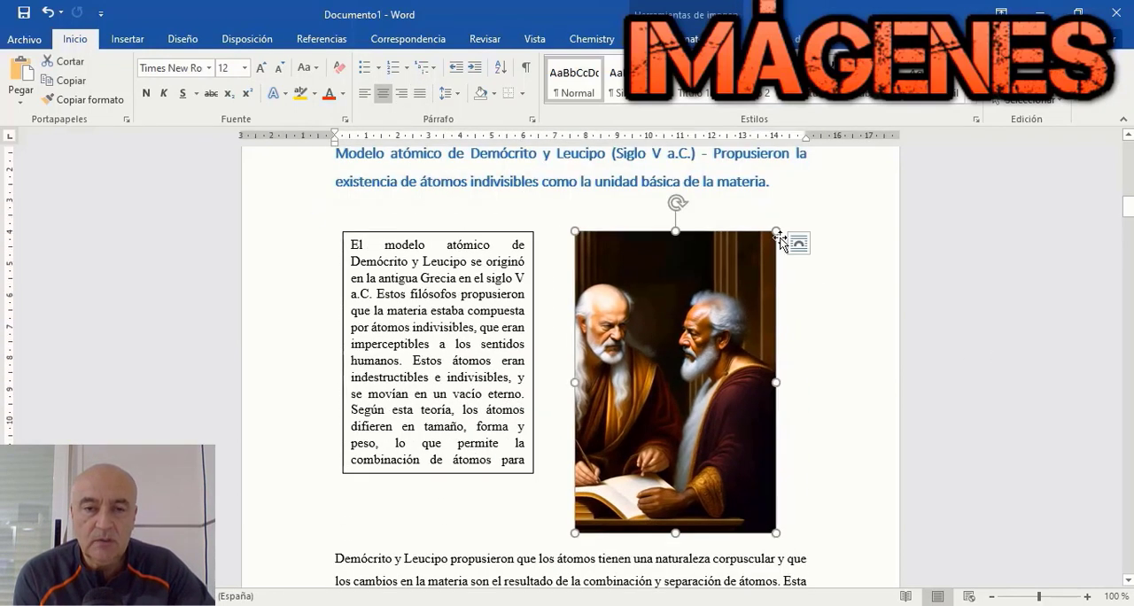
pyautogui.moveTo(783, 232); pyautogui.dragTo(755, 247)
pyautogui.click(906, 346)
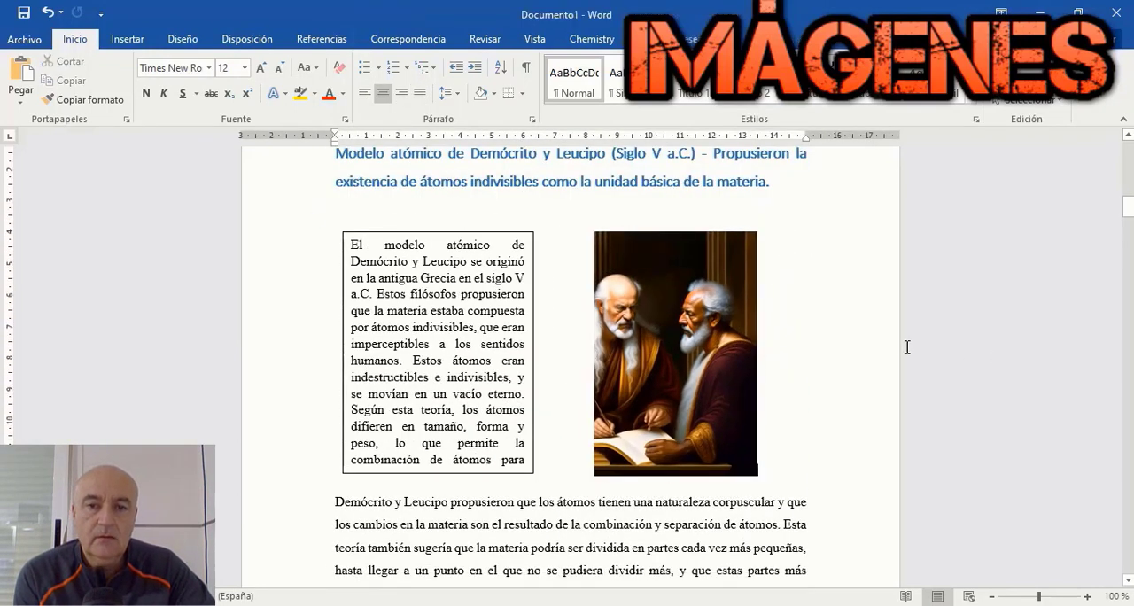
# Step: Remove the outline of the text box beside the philosophers' picture
pyautogui.scroll(-3, 906, 346)
pyautogui.scroll(3, 857, 343)
pyautogui.rightClick(535, 267)
pyautogui.click(611, 569)
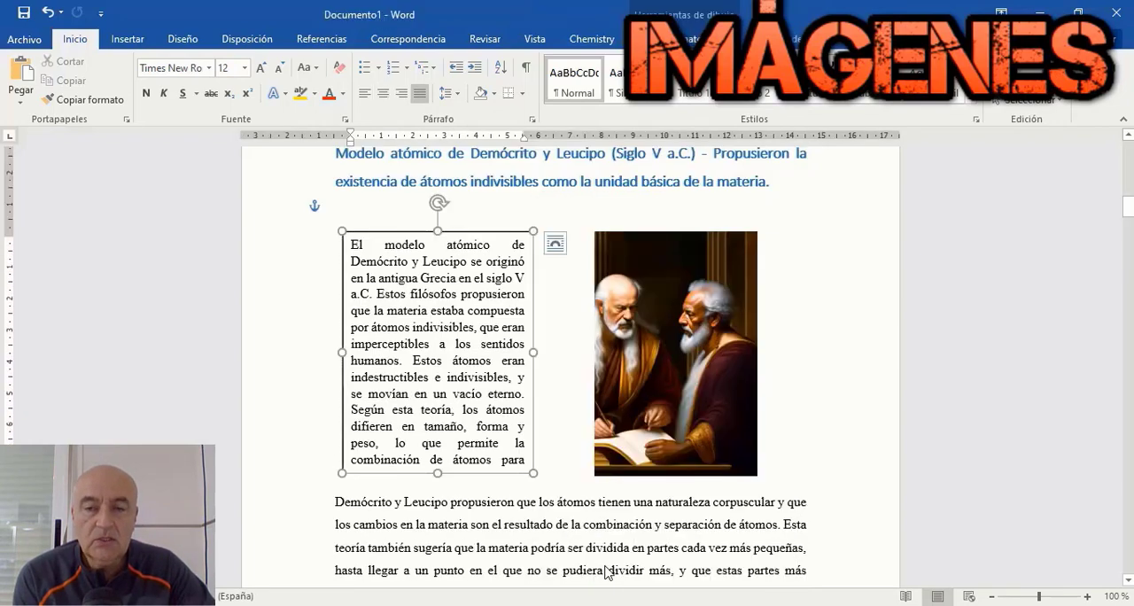
pyautogui.click(940, 256)
pyautogui.click(1119, 146)
pyautogui.scroll(-5, 838, 339)
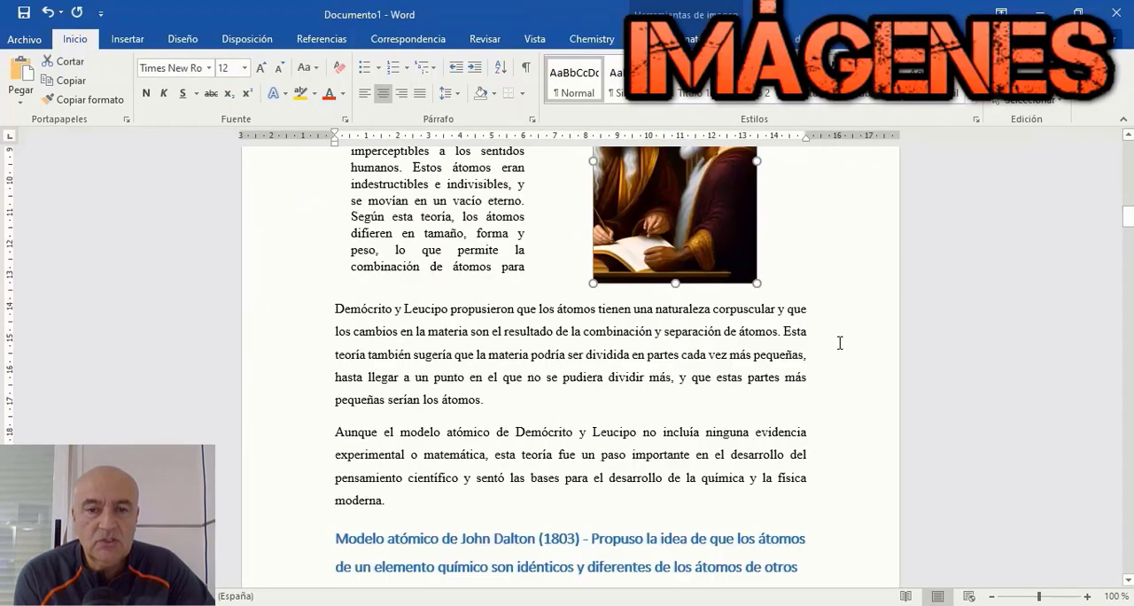
# Step: Switch to Lexica, replace the prompt with "John Dalton in 1903", generate the images and dismiss the downloads bar
pyautogui.click(527, 336)
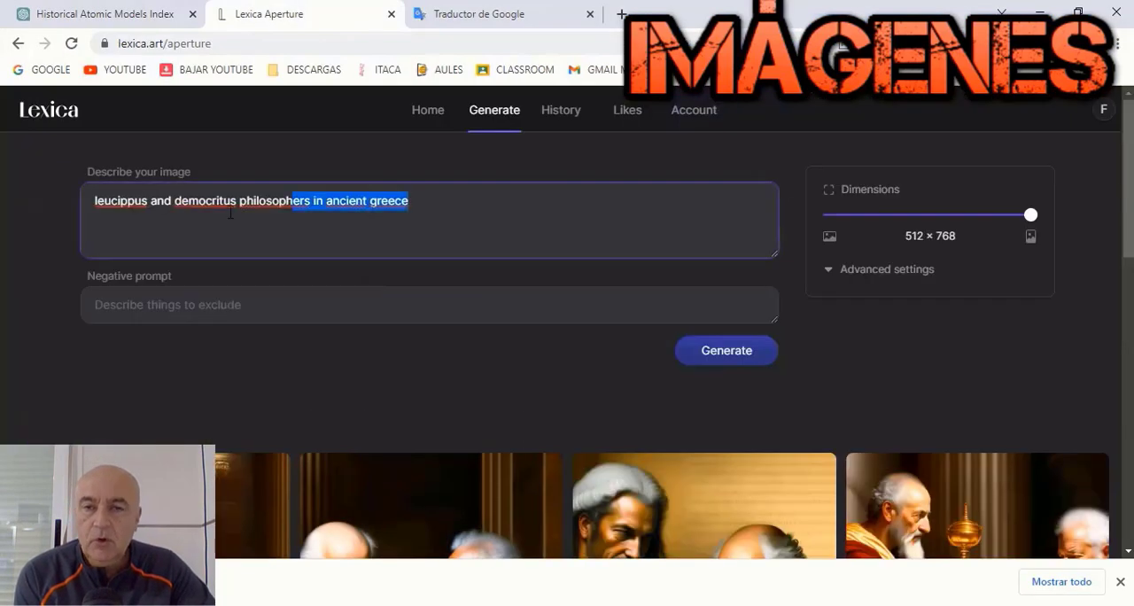
pyautogui.rightClick(188, 217)
pyautogui.click(273, 344)
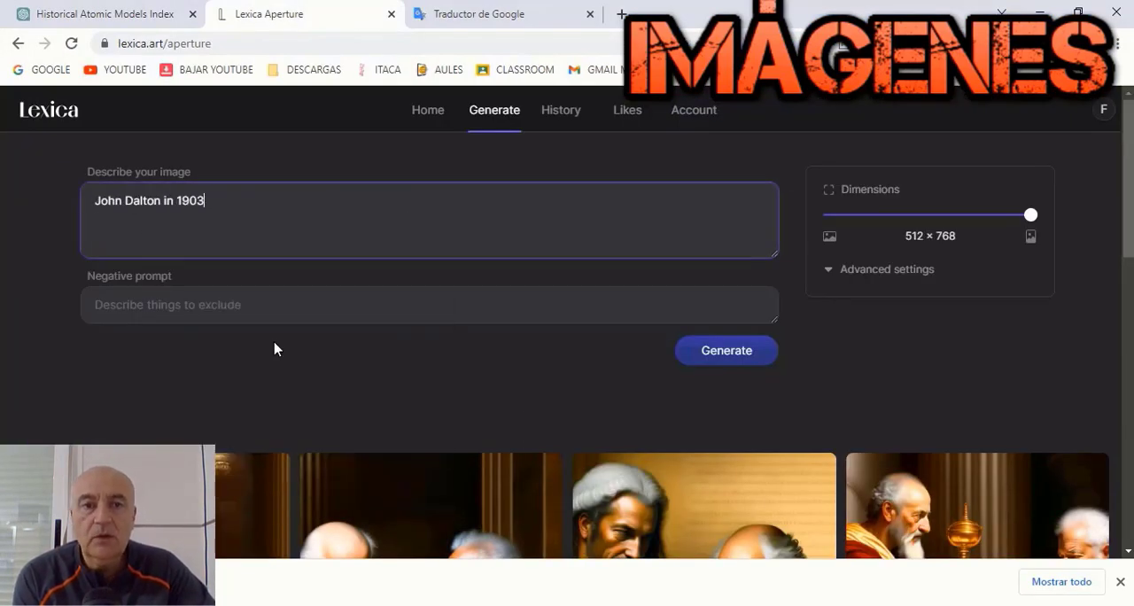
pyautogui.click(722, 359)
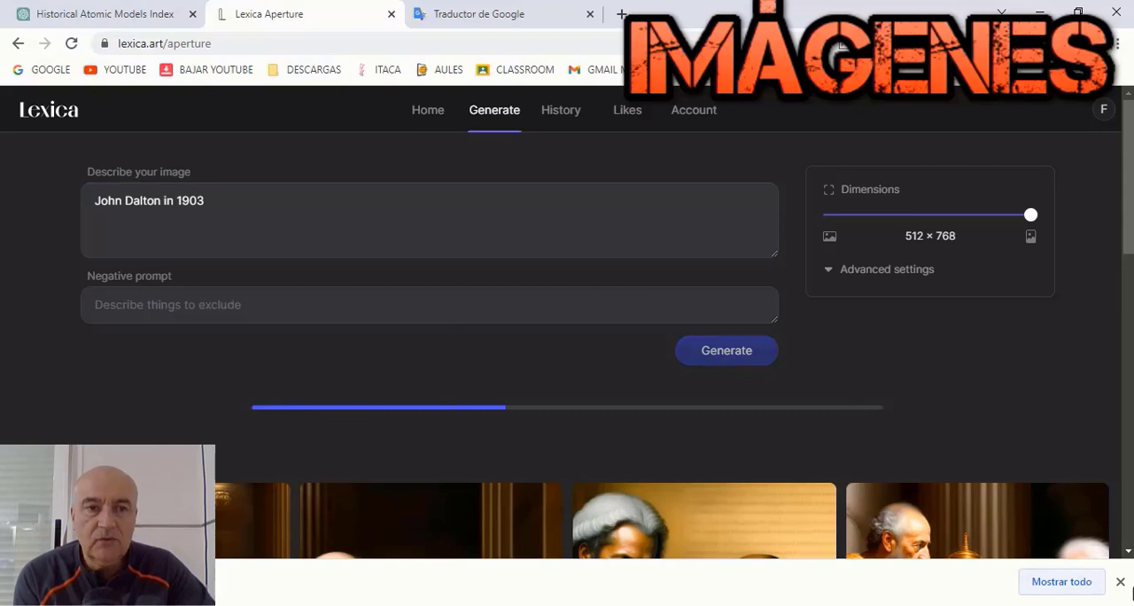
pyautogui.click(1120, 581)
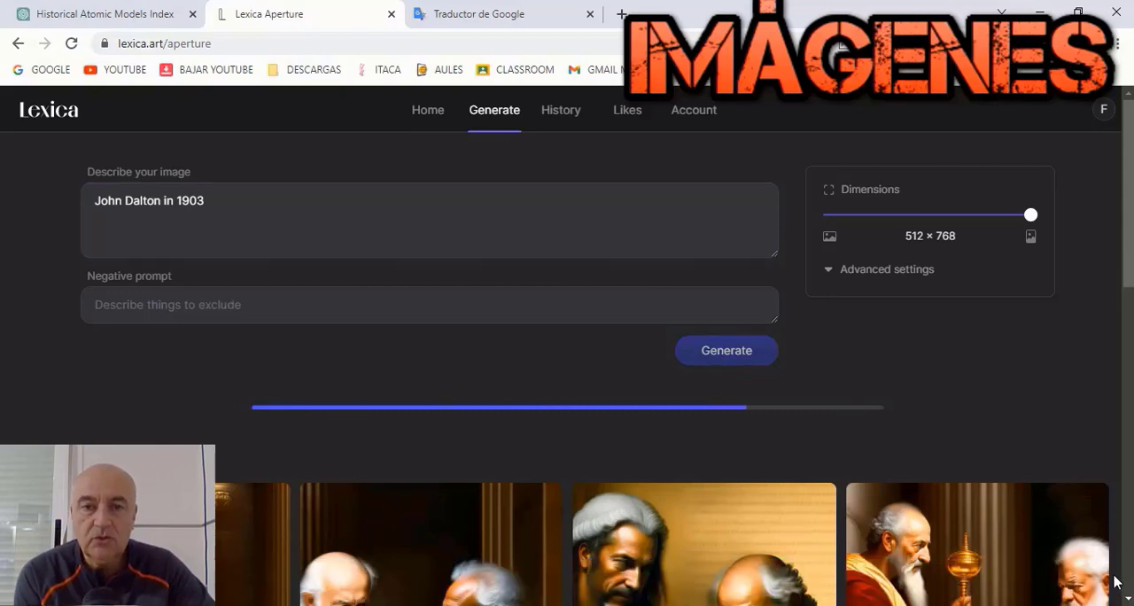
# Step: Open the first generated John Dalton portrait, the standing man in a long coat, and save the image
pyautogui.scroll(-6, 978, 497)
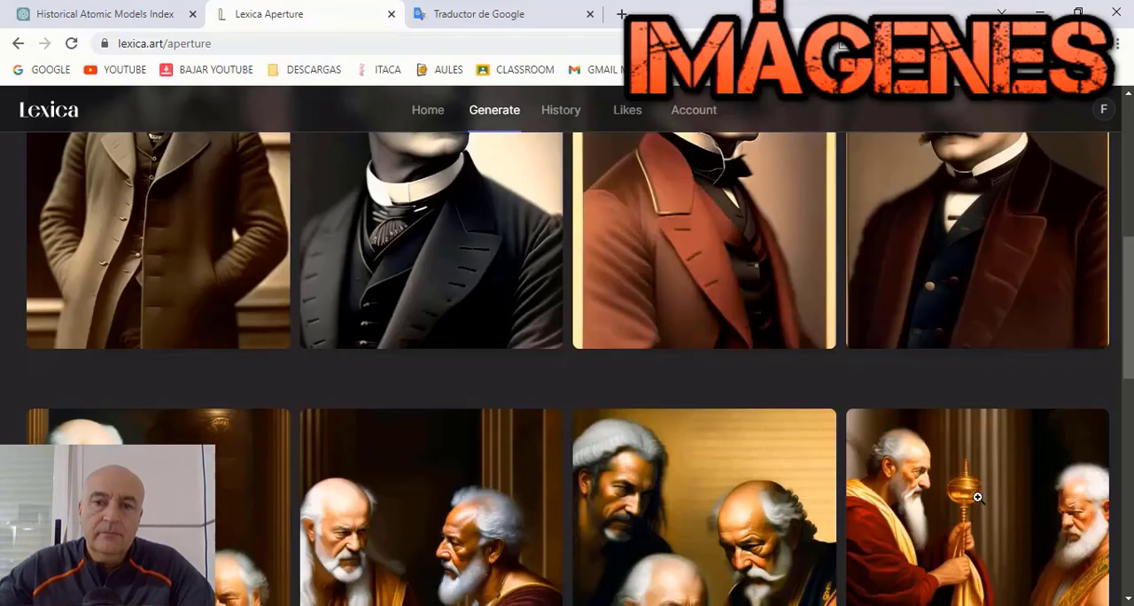
pyautogui.scroll(3, 977, 497)
pyautogui.click(99, 361)
pyautogui.rightClick(494, 222)
pyautogui.click(542, 256)
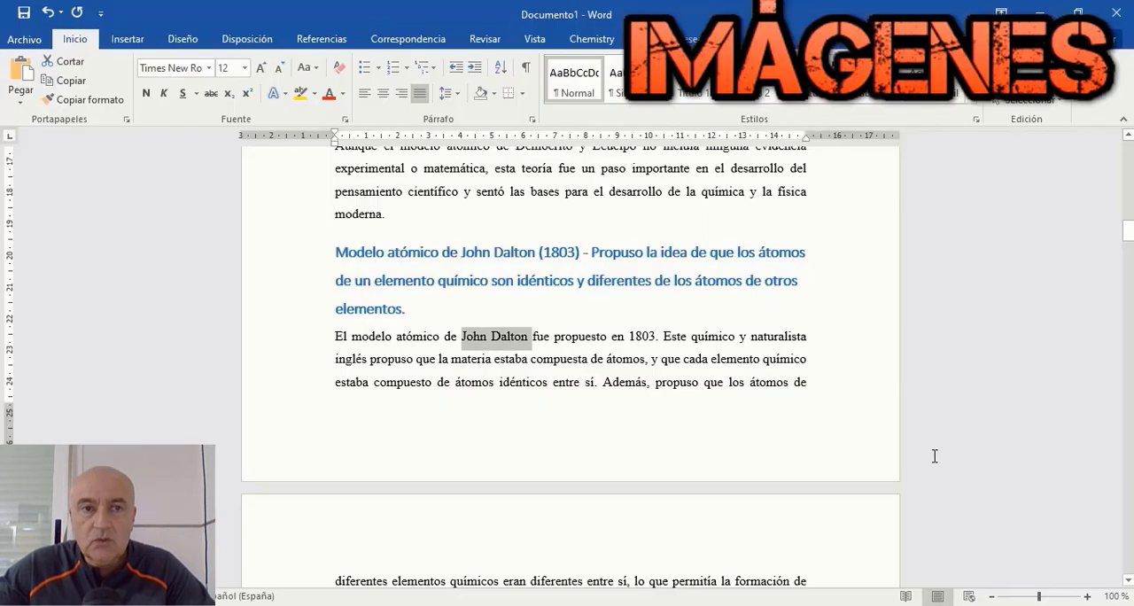
# Step: In Word, insert the saved Dalton portrait on a new centered line after the paragraph ending "átomos de diferentes elementos"
pyautogui.scroll(-5, 820, 385)
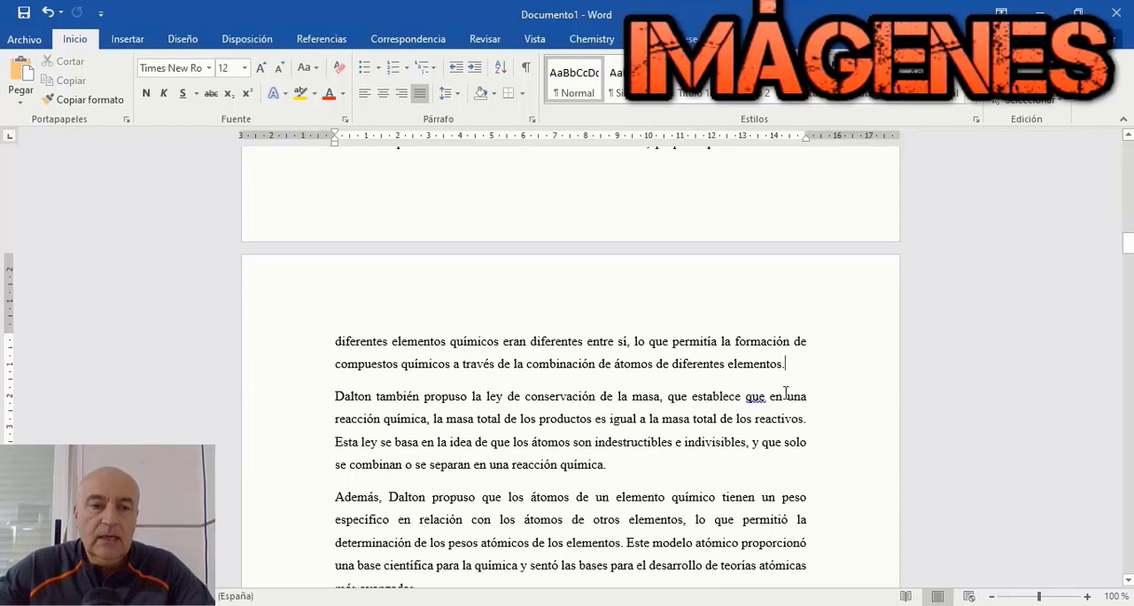
pyautogui.click(805, 362)
pyautogui.press('Return')
pyautogui.click(383, 93)
pyautogui.click(127, 39)
pyautogui.click(176, 78)
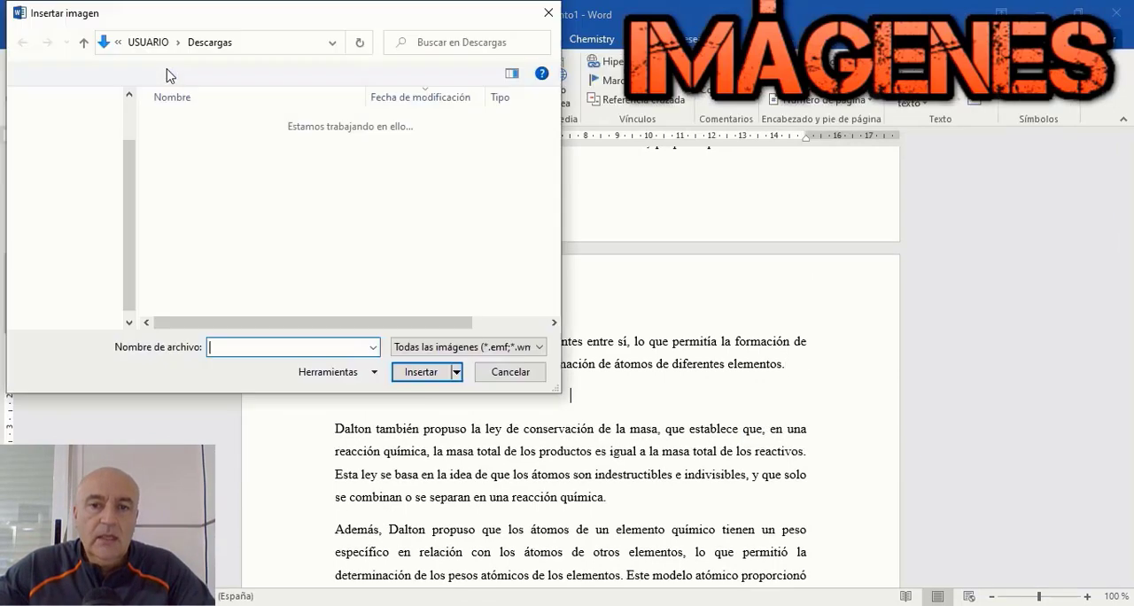
pyautogui.click(235, 146)
pyautogui.click(422, 371)
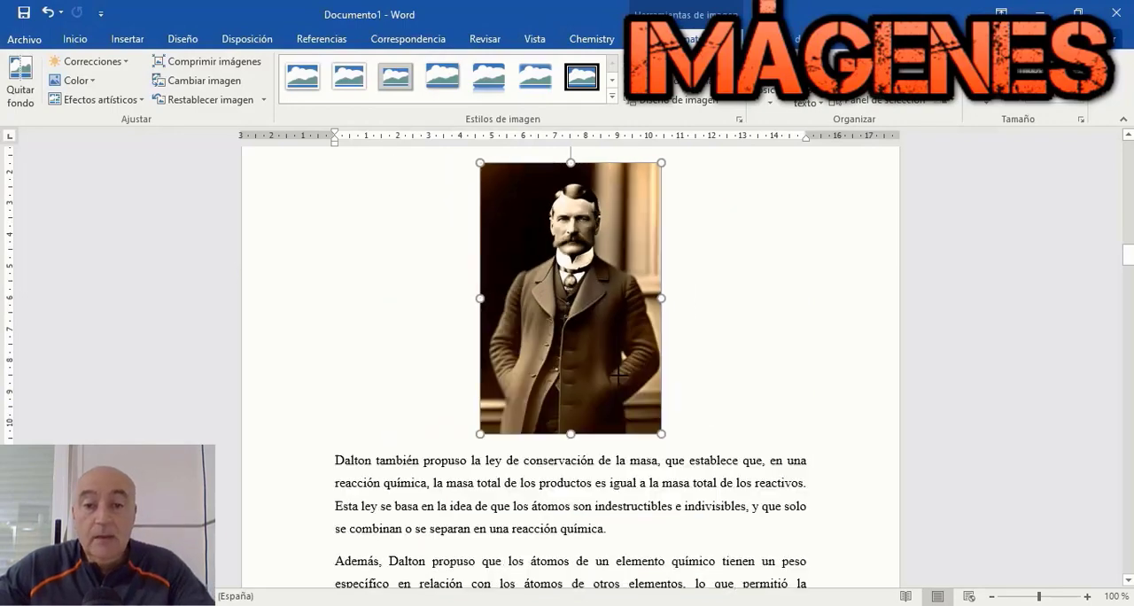
# Step: Copy the physicist's name from the Thomson section in Word, generate Lexica images with the prompt "J.J. Thomson 1897" and dismiss the downloads bar
pyautogui.scroll(-10, 853, 362)
pyautogui.rightClick(457, 324)
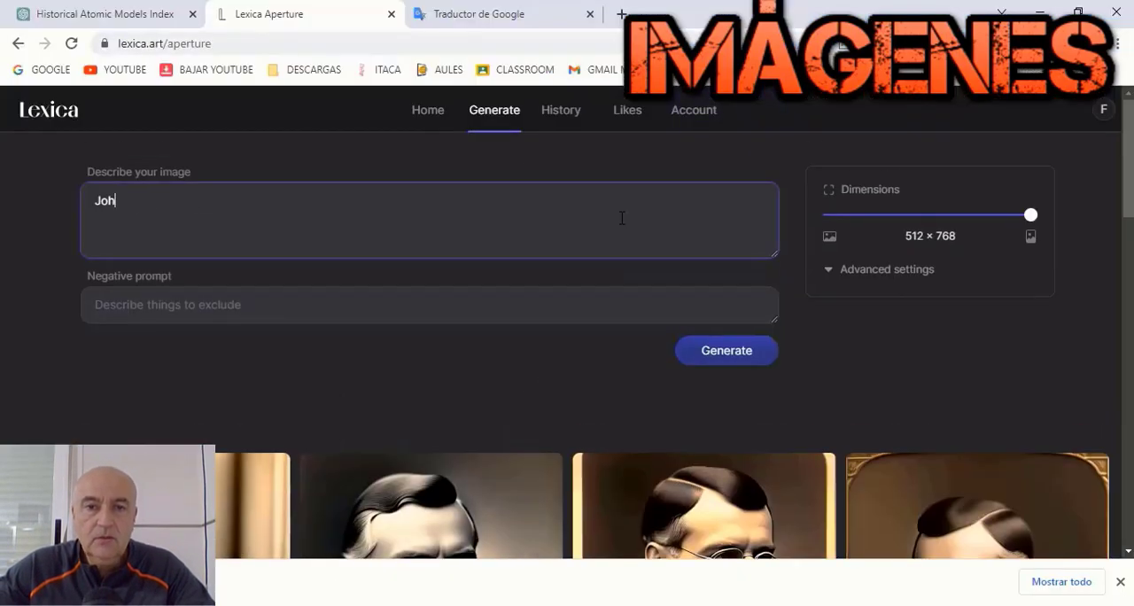
pyautogui.press('BackSpace')
pyautogui.press('BackSpace')
pyautogui.press('BackSpace')
pyautogui.rightClick(622, 218)
pyautogui.click(658, 353)
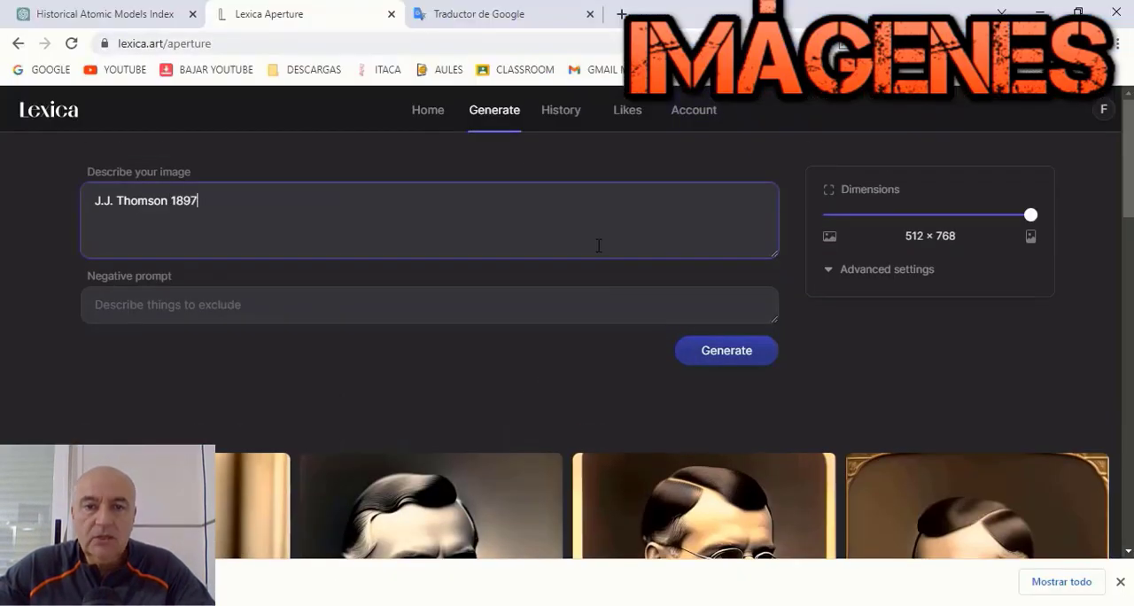
pyautogui.click(761, 359)
pyautogui.click(1120, 583)
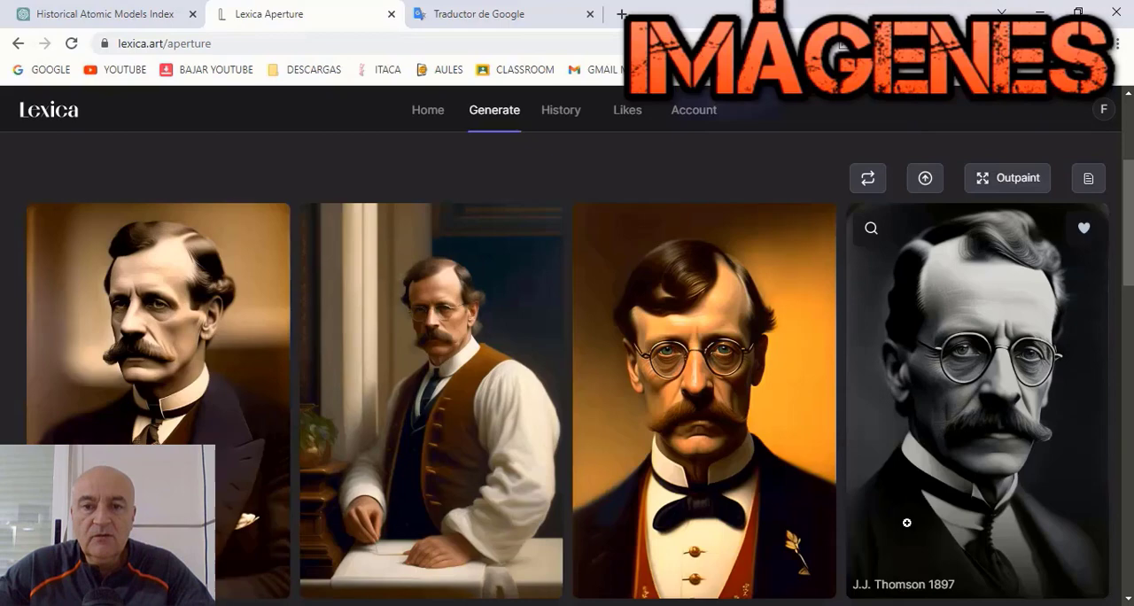
# Step: Open the second generated Thomson portrait, the man in a brown waistcoat leaning on a table, and save the image
pyautogui.click(484, 340)
pyautogui.rightClick(484, 340)
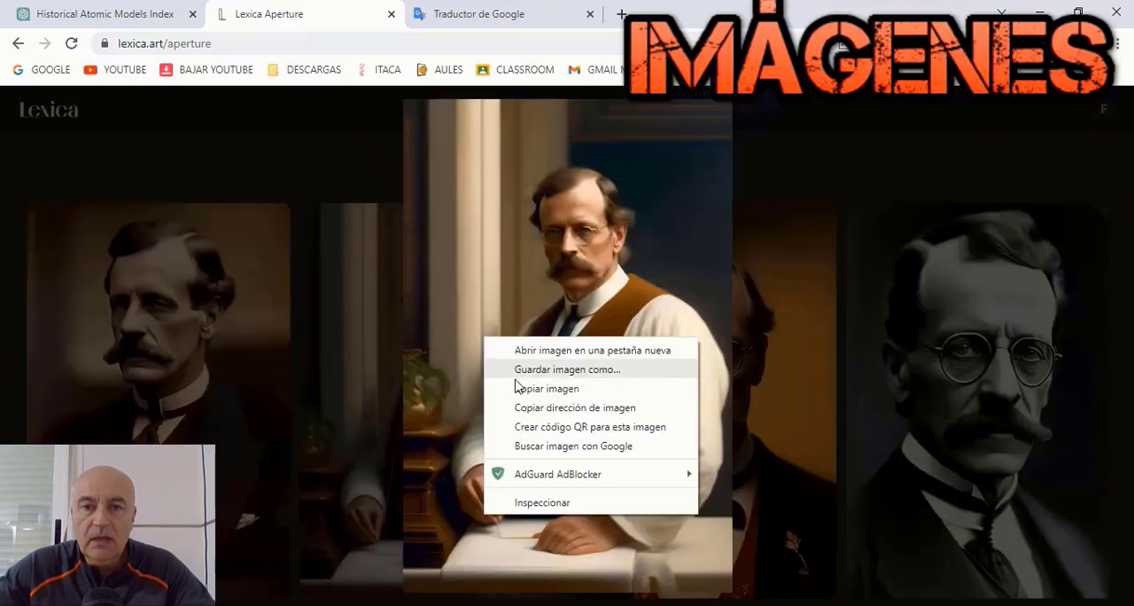
pyautogui.click(539, 368)
pyautogui.press('Return')
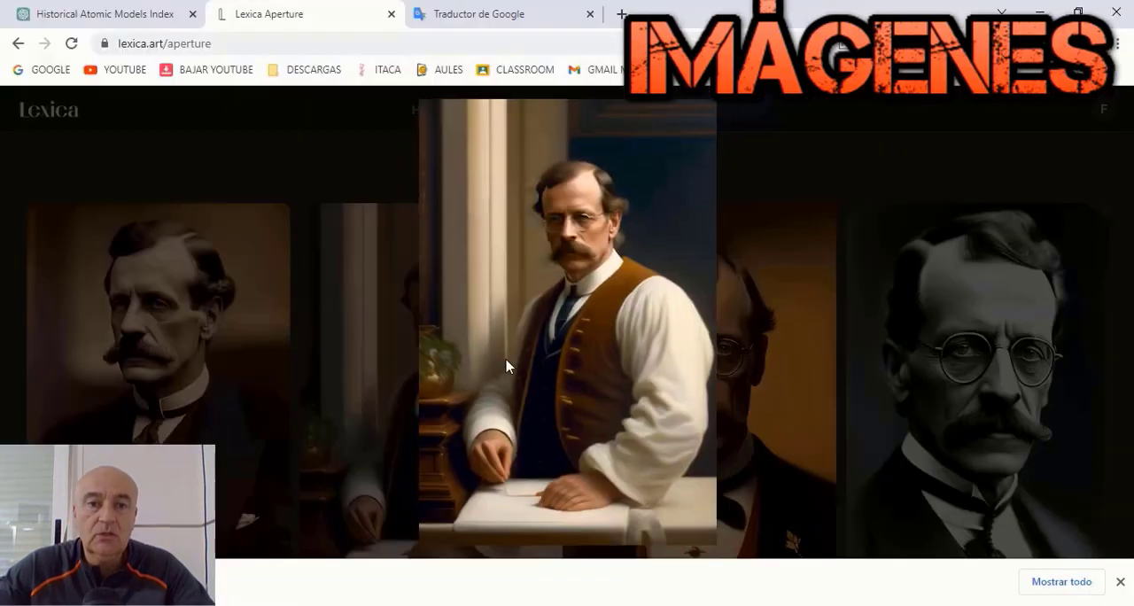
# Step: In Word, insert the saved Thomson portrait on a new centered line after the paragraph ending "homogénea de carga eléctrica" and shrink it
pyautogui.hotkey('alt', 'Tab')
pyautogui.scroll(-3, 815, 402)
pyautogui.click(724, 488)
pyautogui.press('Return')
pyautogui.click(384, 94)
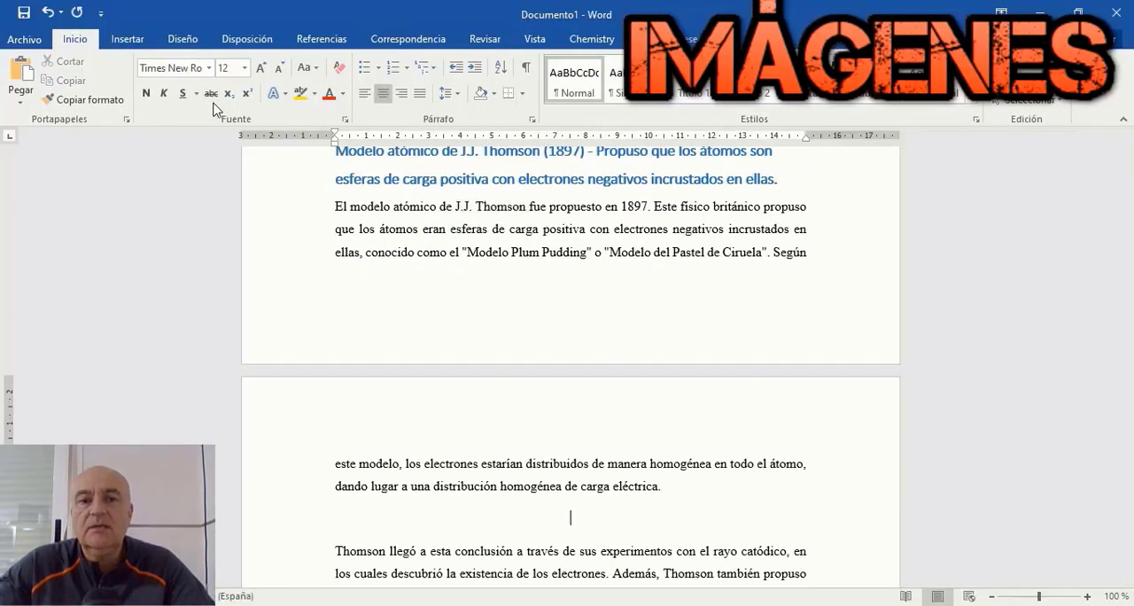
pyautogui.click(127, 39)
pyautogui.click(163, 67)
pyautogui.doubleClick(222, 145)
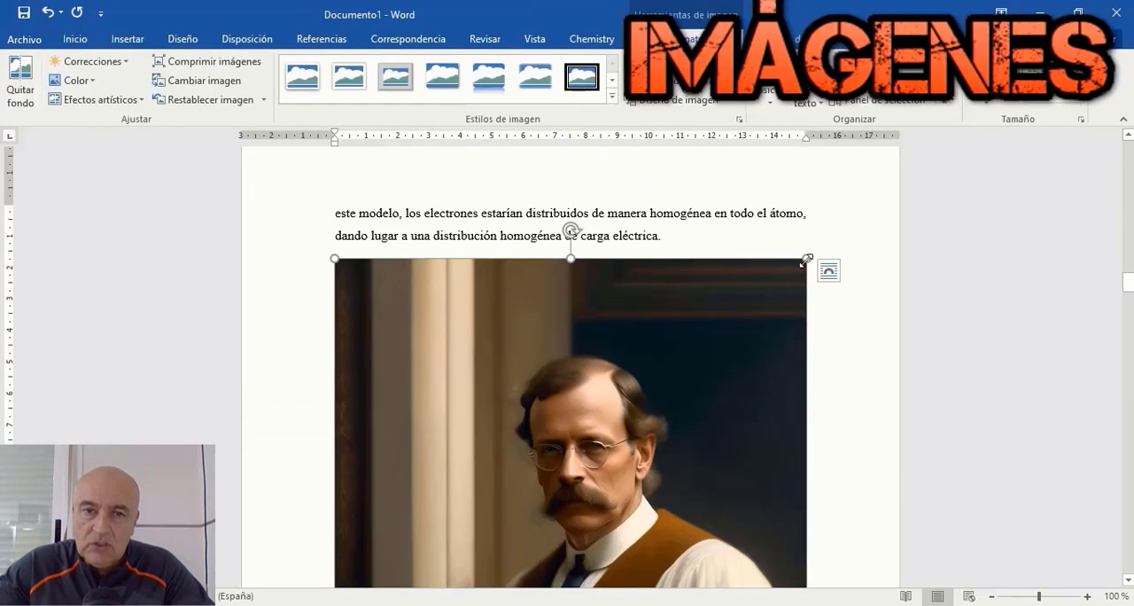
pyautogui.moveTo(805, 260); pyautogui.dragTo(892, 300)
# Step: Copy the physicist's name from the Rutherford section, generate Lexica images with the prompt "Ernest Rutherford 1911" and save the seated man's portrait
pyautogui.scroll(-1, 749, 299)
pyautogui.scroll(-6, 750, 298)
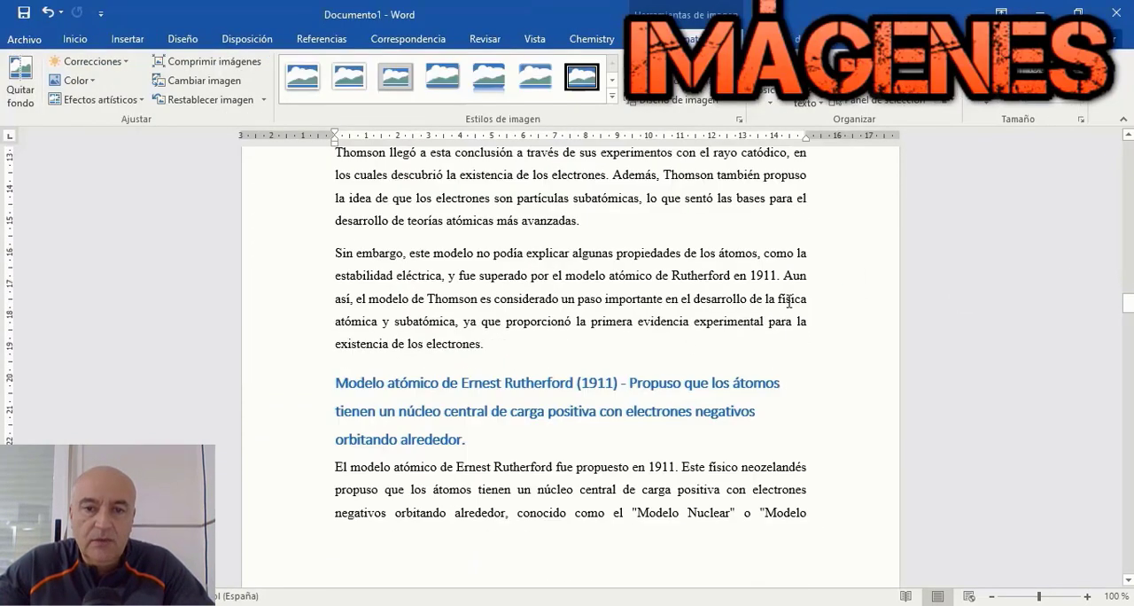
pyautogui.moveTo(457, 347); pyautogui.dragTo(537, 348)
pyautogui.hotkey('ctrl', 'c')
pyautogui.rightClick(523, 348)
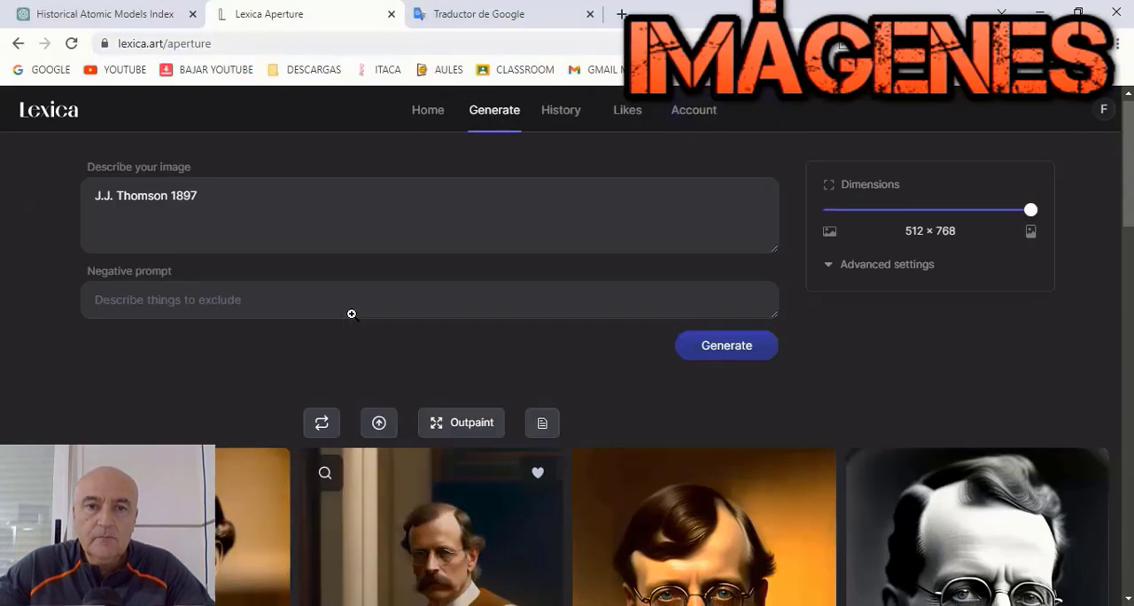
pyautogui.click(120, 207)
pyautogui.hotkey('ctrl', 'a')
pyautogui.press('BackSpace')
pyautogui.rightClick(119, 207)
pyautogui.click(186, 346)
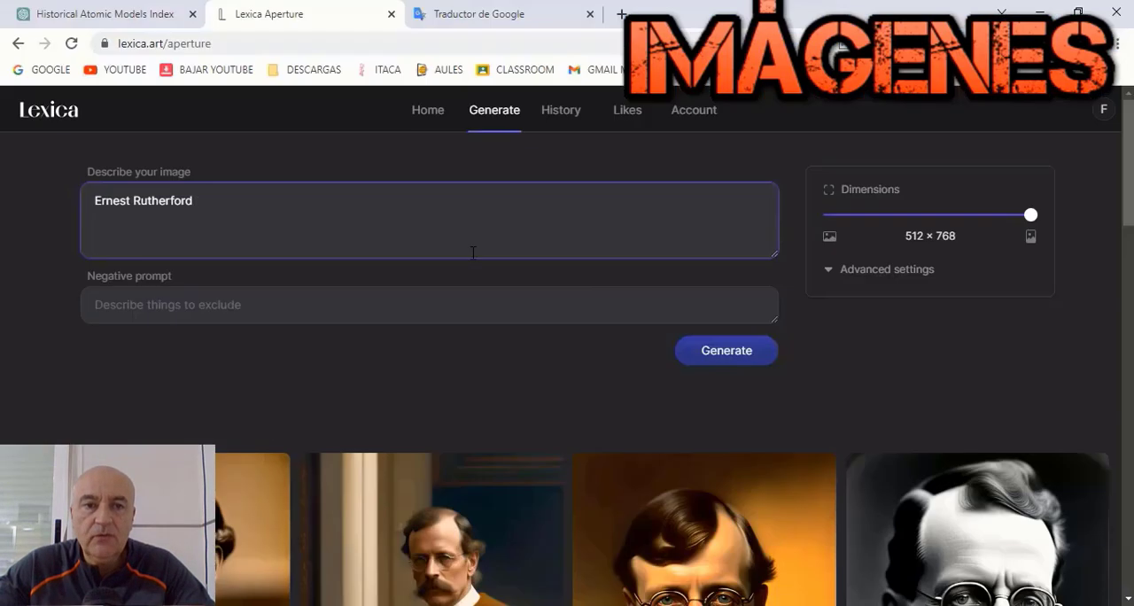
pyautogui.click(726, 345)
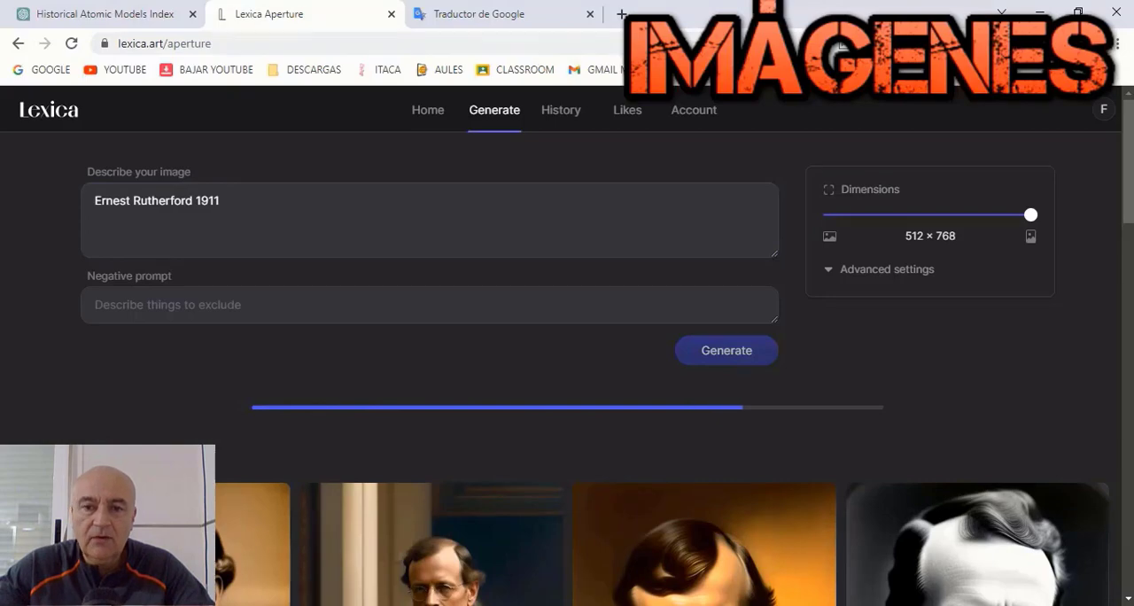
pyautogui.scroll(-2, 769, 329)
pyautogui.click(769, 330)
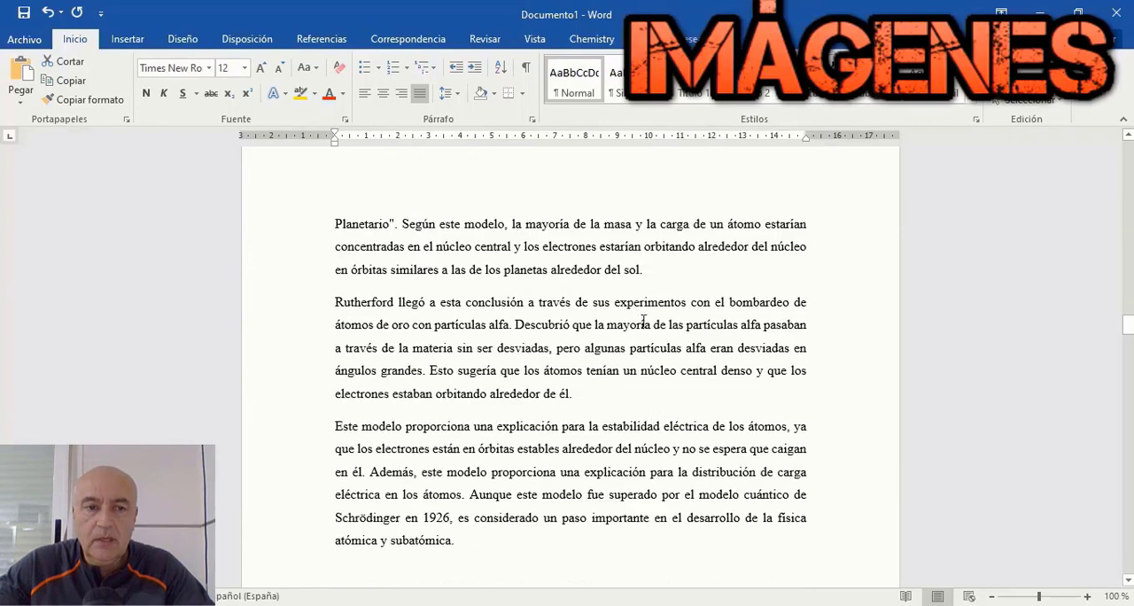
# Step: In Word, insert the saved Rutherford portrait on a new centered line after the paragraph ending "planetas alrededor del sol" and shrink it
pyautogui.click(651, 270)
pyautogui.press('Return')
pyautogui.click(384, 93)
pyautogui.click(128, 39)
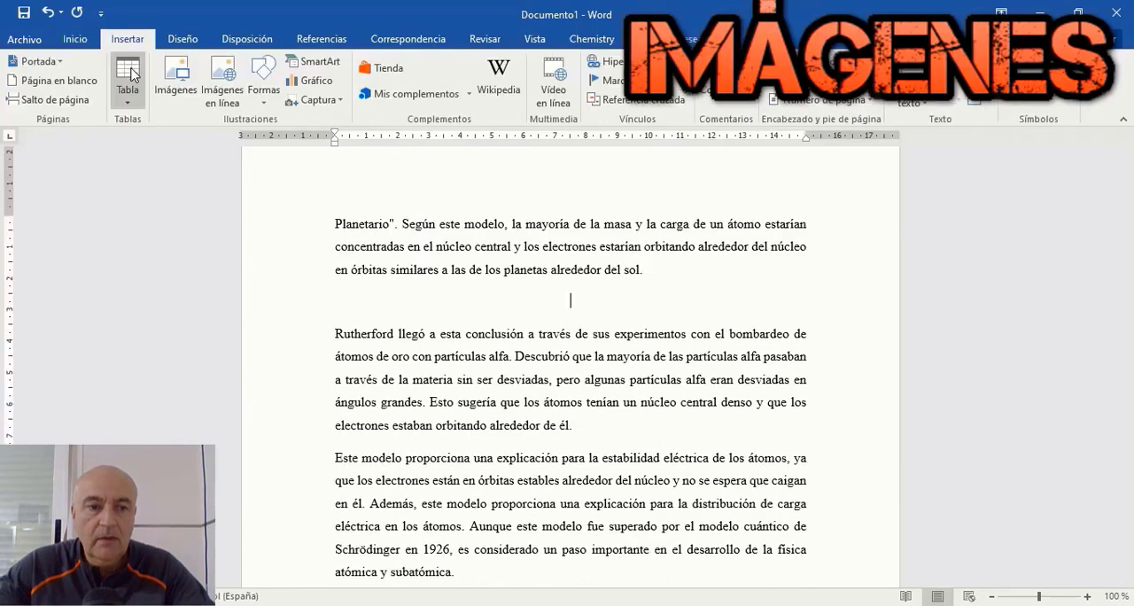
pyautogui.click(176, 78)
pyautogui.click(197, 147)
pyautogui.click(414, 372)
pyautogui.moveTo(804, 259); pyautogui.dragTo(687, 354)
pyautogui.moveTo(729, 149); pyautogui.dragTo(847, 292)
# Step: Copy the physicist's name from the Bohr section, generate Lexica images with the prompt "Niels Bohr 1913" and set the dimensions to 640 × 640
pyautogui.scroll(-10, 448, 266)
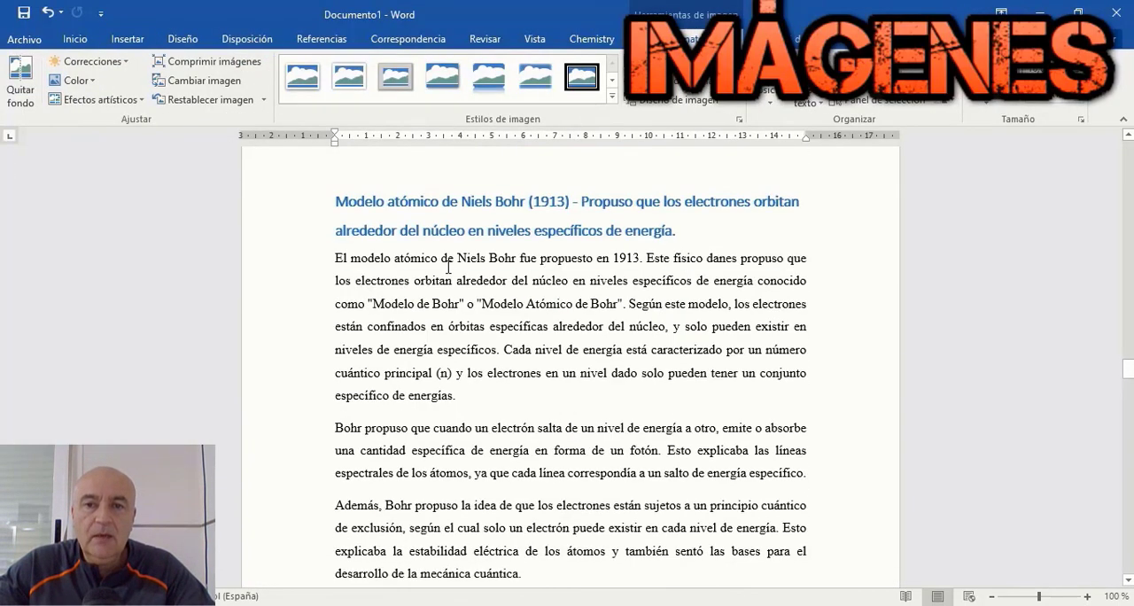
pyautogui.rightClick(506, 258)
pyautogui.click(536, 287)
pyautogui.hotkey('alt', 'Tab')
pyautogui.scroll(3, 402, 220)
pyautogui.moveTo(301, 213); pyautogui.dragTo(85, 212)
pyautogui.press('Delete')
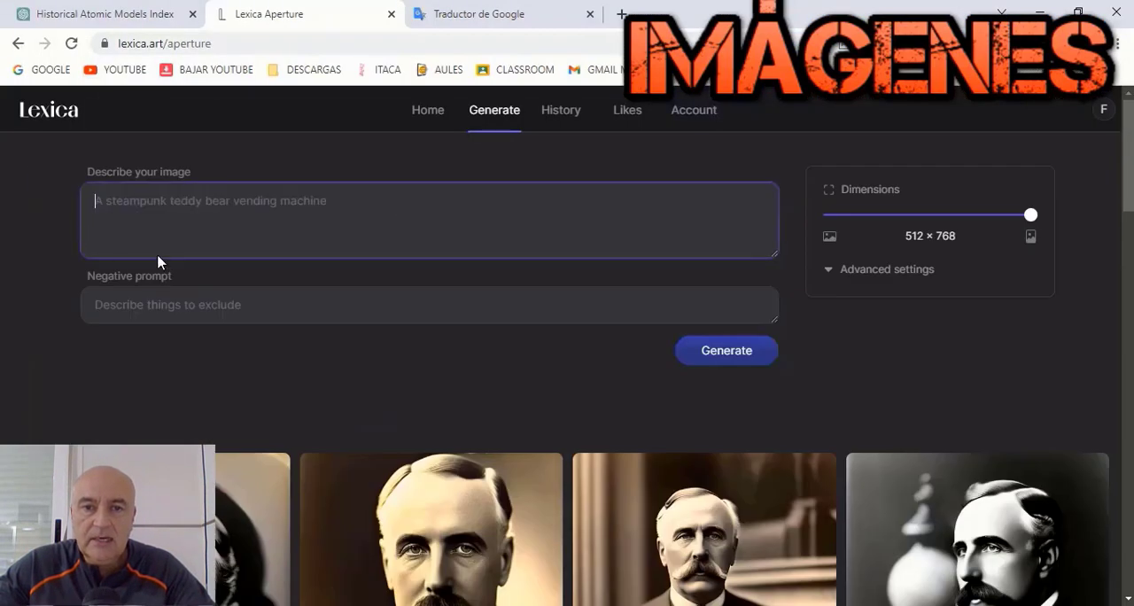
pyautogui.rightClick(205, 217)
pyautogui.click(241, 358)
pyautogui.click(726, 350)
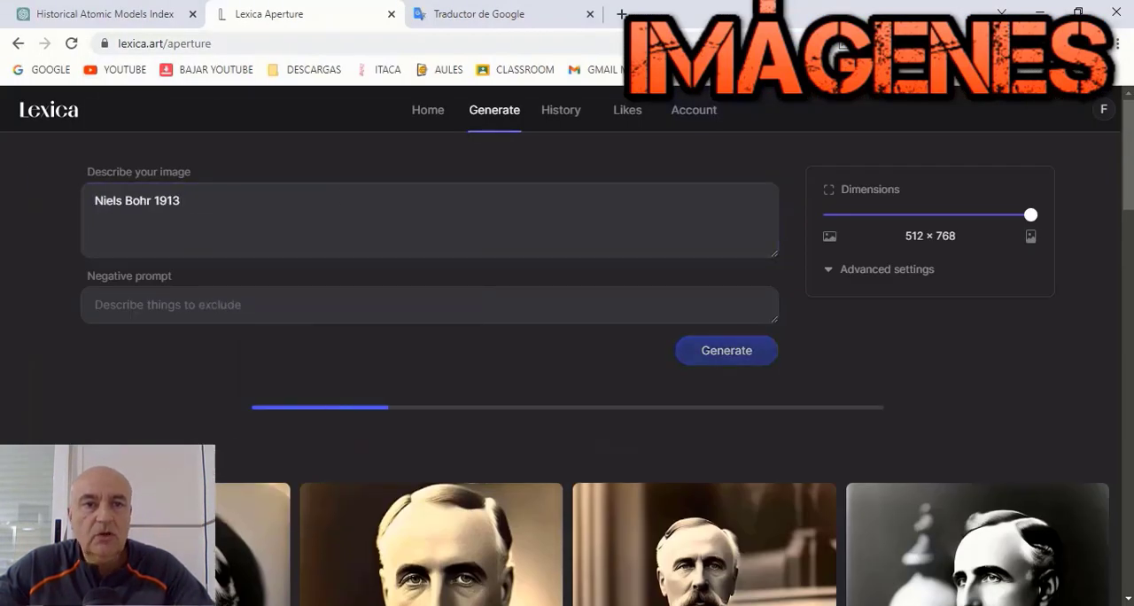
pyautogui.moveTo(1030, 214); pyautogui.dragTo(929, 216)
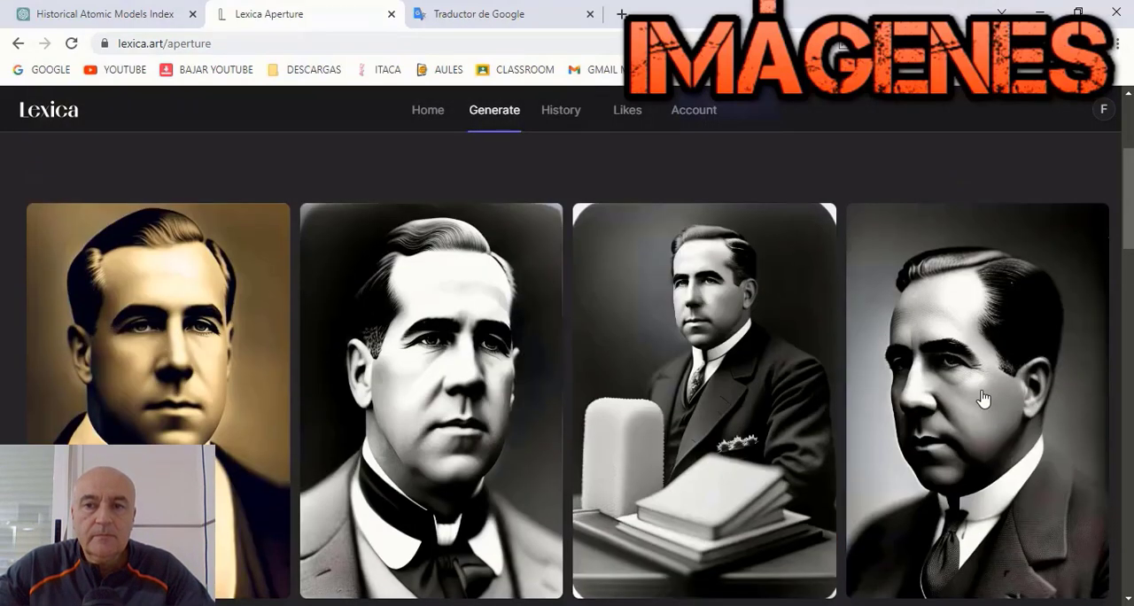
# Step: Open the first generated Bohr portrait, the sepia one, and save the image
pyautogui.click(96, 348)
pyautogui.rightClick(95, 348)
pyautogui.click(175, 148)
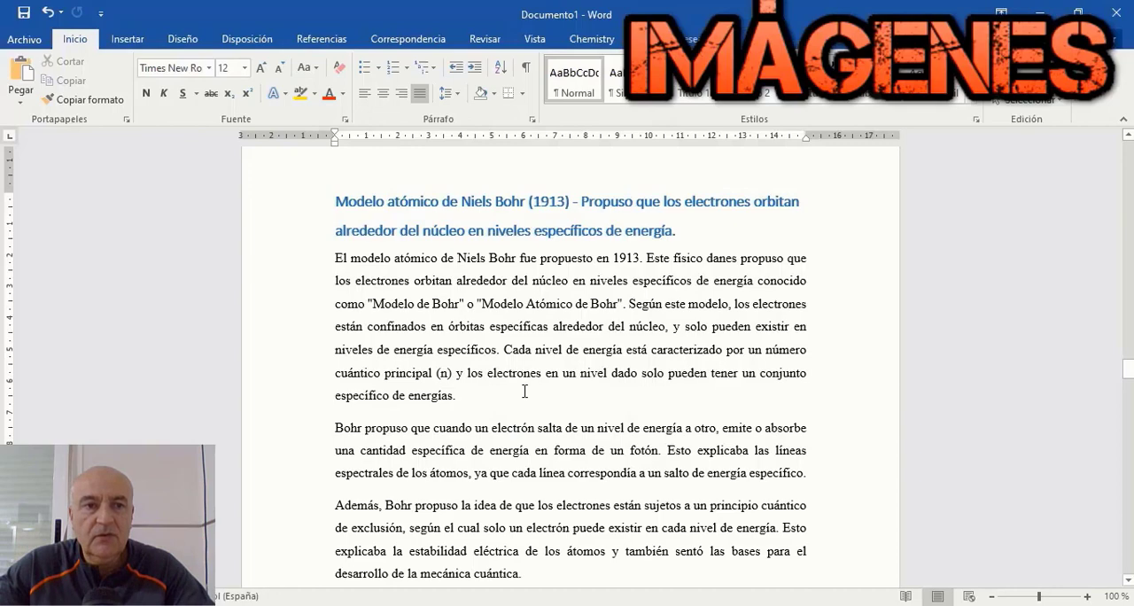
# Step: In Word, add a centered line after the paragraph ending "específico de energías" and look for the Bohr picture among the downloads
pyautogui.press('Return')
pyautogui.click(127, 39)
pyautogui.click(176, 78)
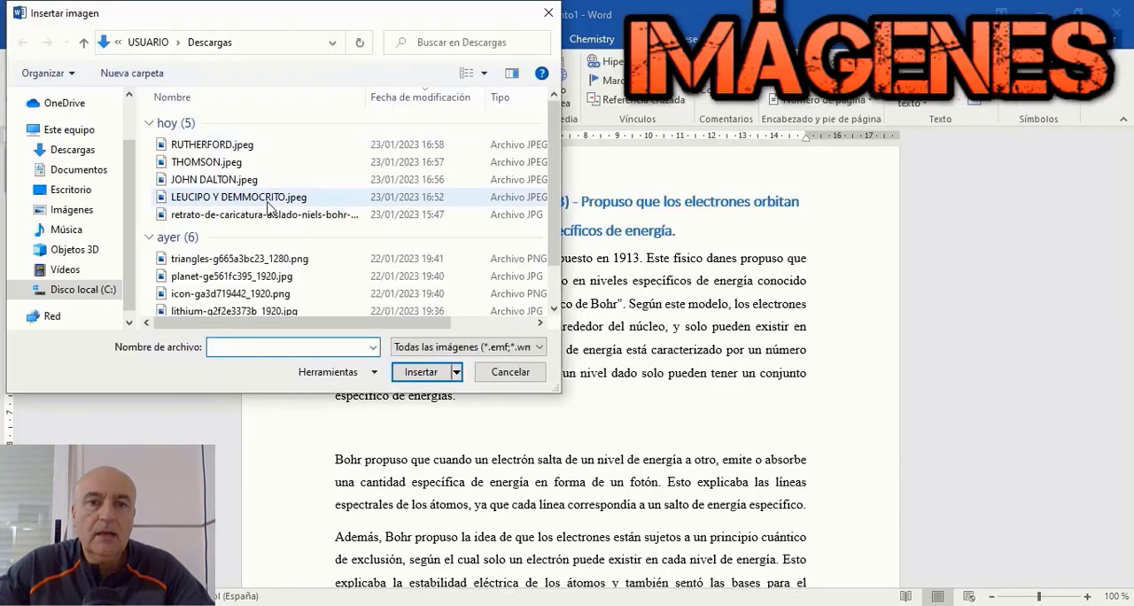
pyautogui.click(507, 371)
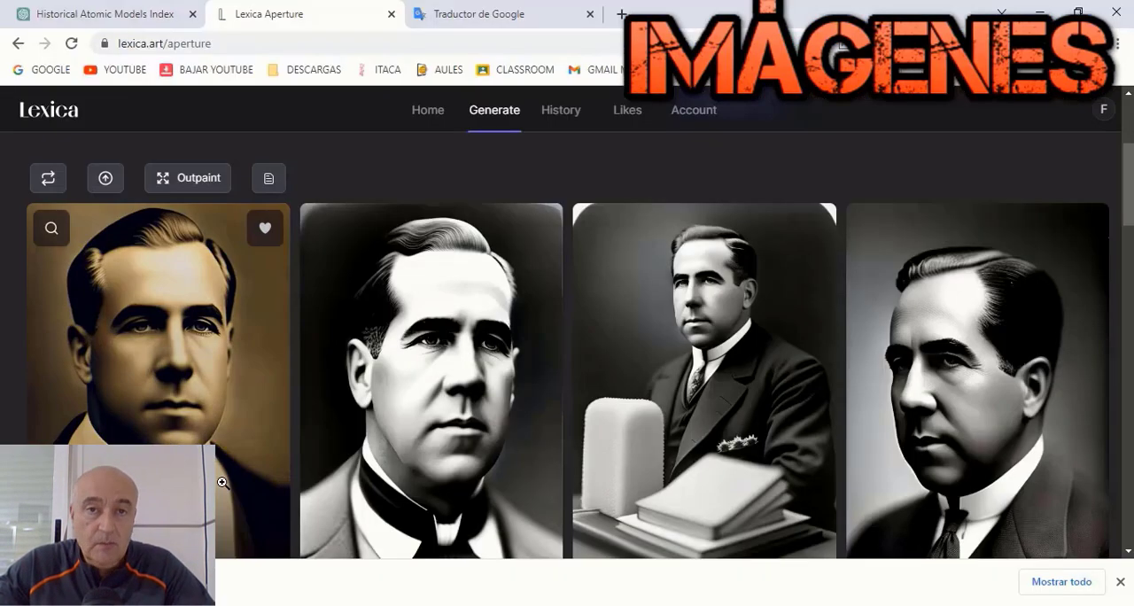
# Step: Save the sepia Bohr portrait from Lexica again, insert it on the new centered line in Word and shrink it
pyautogui.click(531, 310)
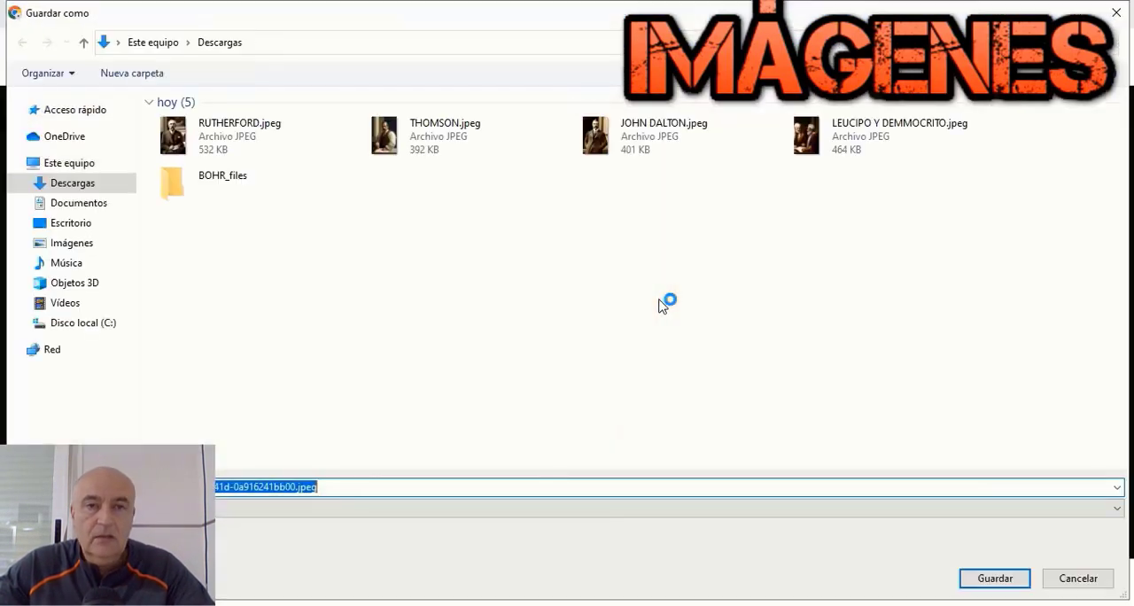
pyautogui.click(998, 577)
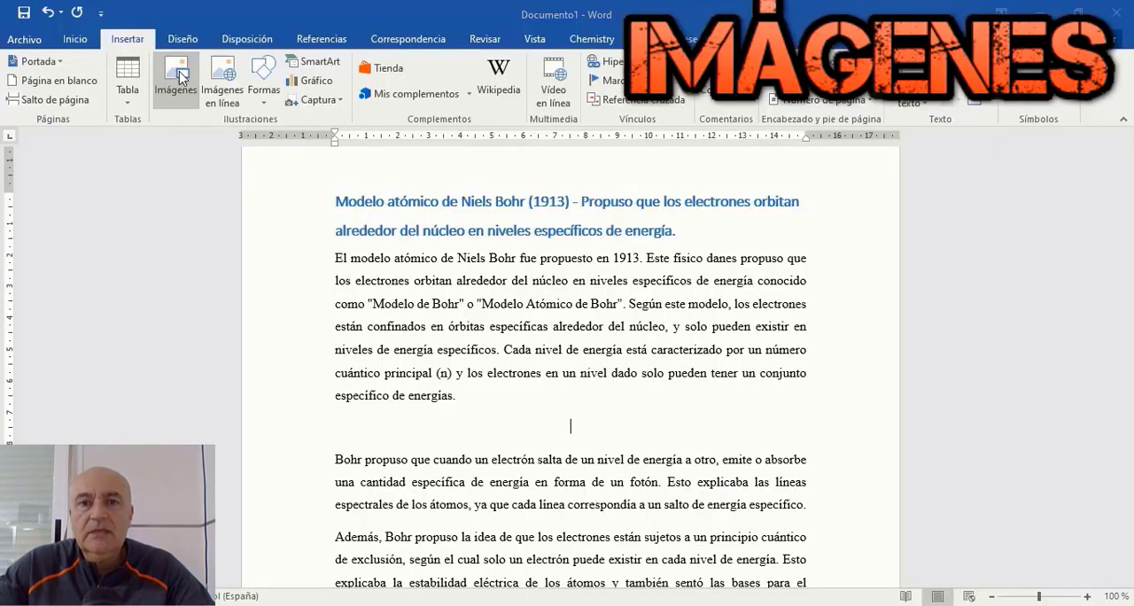
pyautogui.click(180, 78)
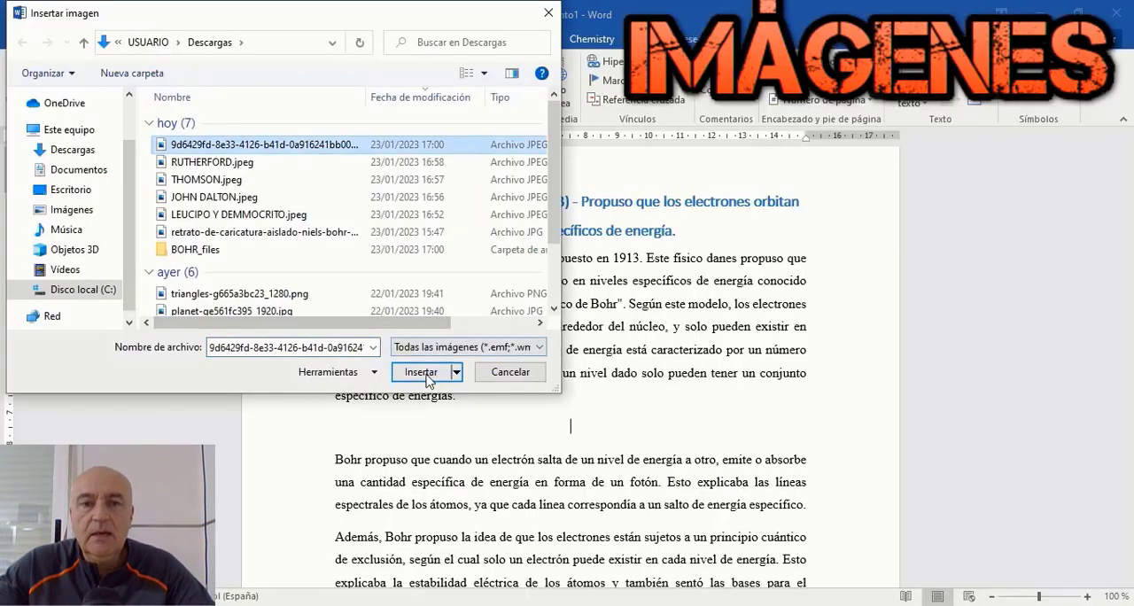
pyautogui.click(450, 372)
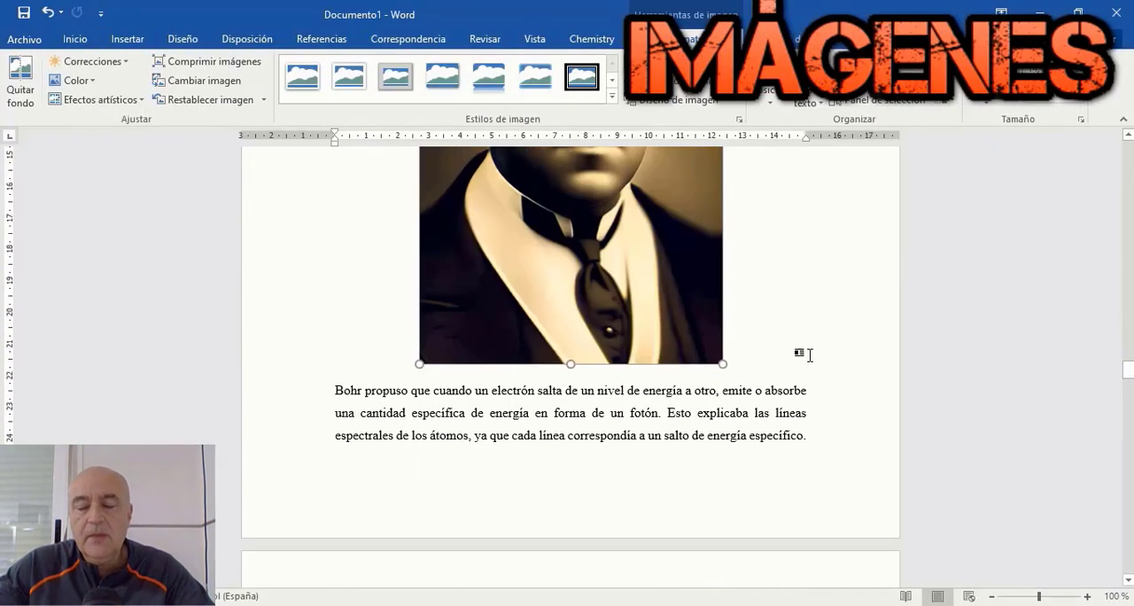
# Step: Copy the physicist's name from the de Broglie section and try to generate Lexica images with the prompt "Louis de Broglie 1924" at 640 × 512
pyautogui.scroll(5, 733, 266)
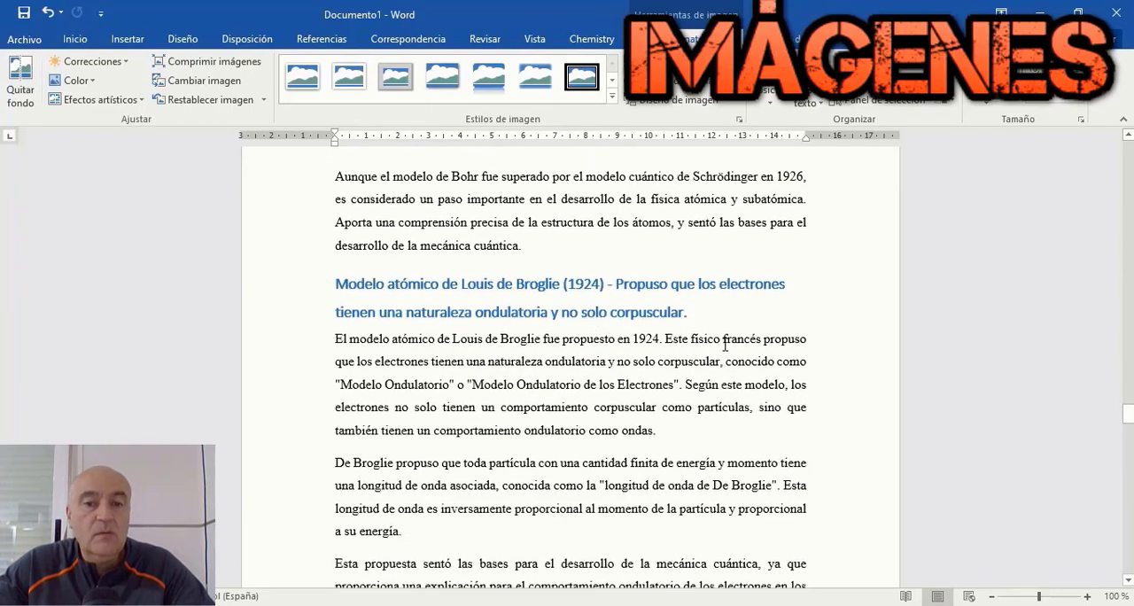
pyautogui.moveTo(374, 332); pyautogui.dragTo(534, 332)
pyautogui.hotkey('ctrl', 'c')
pyautogui.rightClick(531, 335)
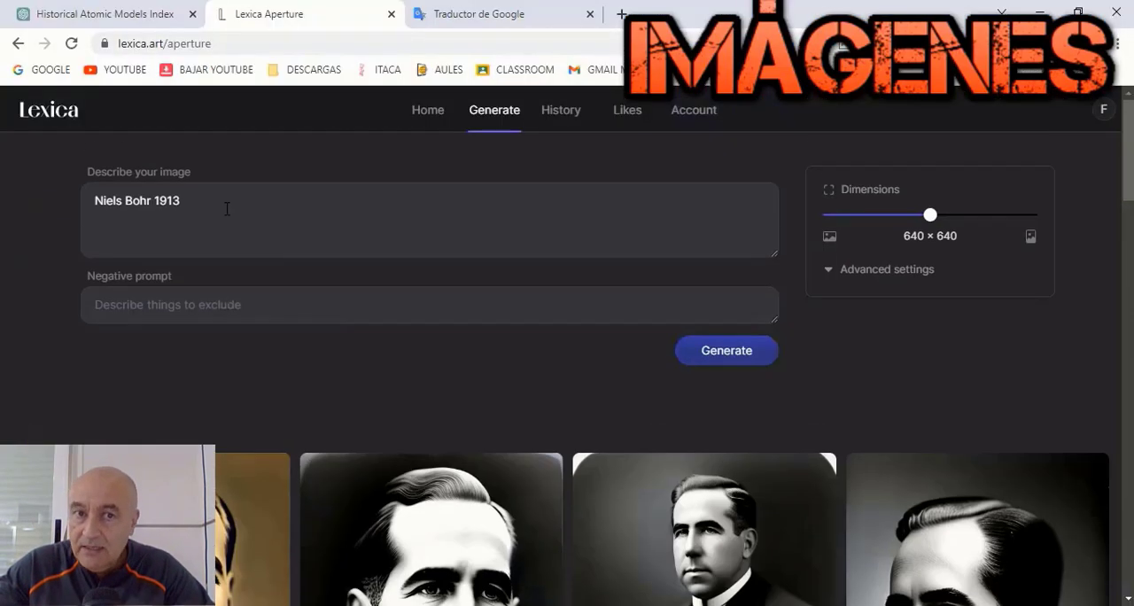
pyautogui.hotkey('ctrl', 'a')
pyautogui.press('Delete')
pyautogui.rightClick(177, 221)
pyautogui.click(223, 346)
pyautogui.write('1')
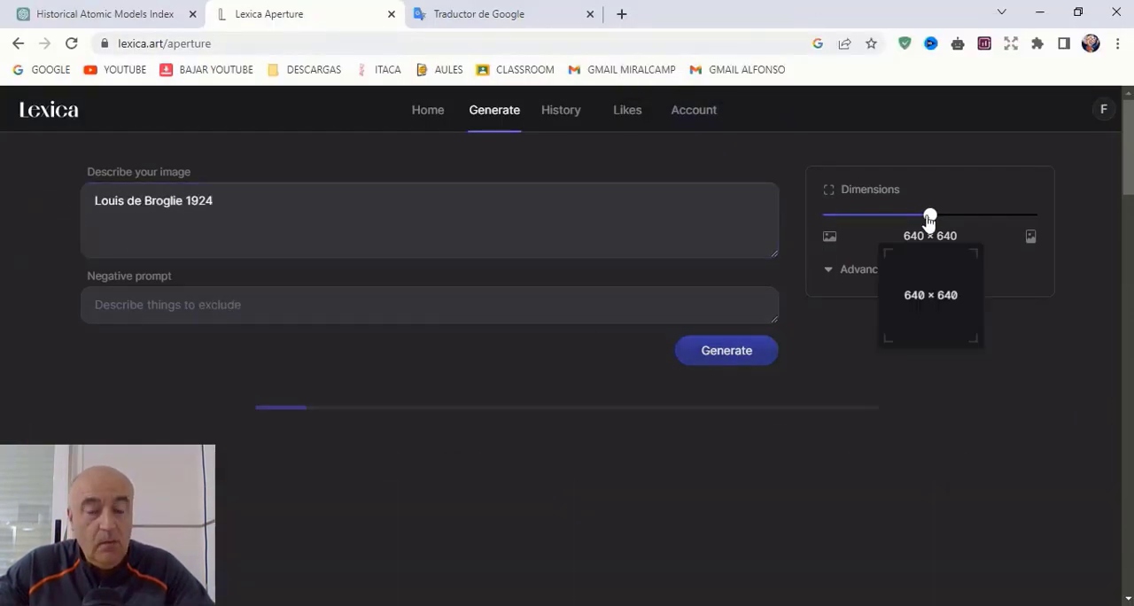
pyautogui.moveTo(930, 215); pyautogui.dragTo(881, 215)
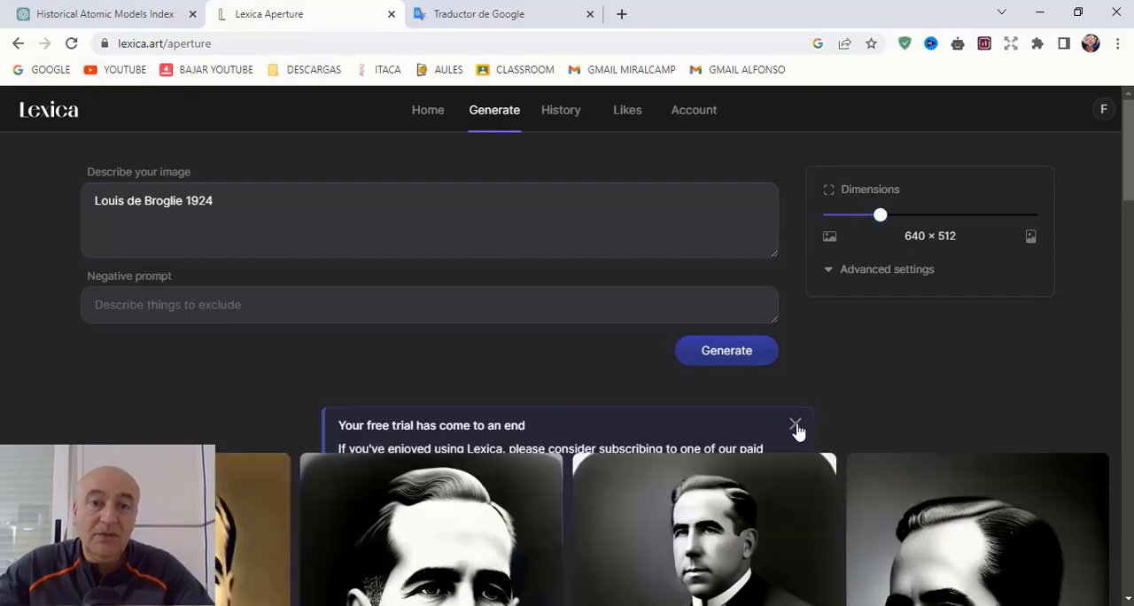
pyautogui.click(795, 426)
# Step: Sign out of Lexica from the account page and sign in with a different Google account
pyautogui.click(435, 111)
pyautogui.click(693, 109)
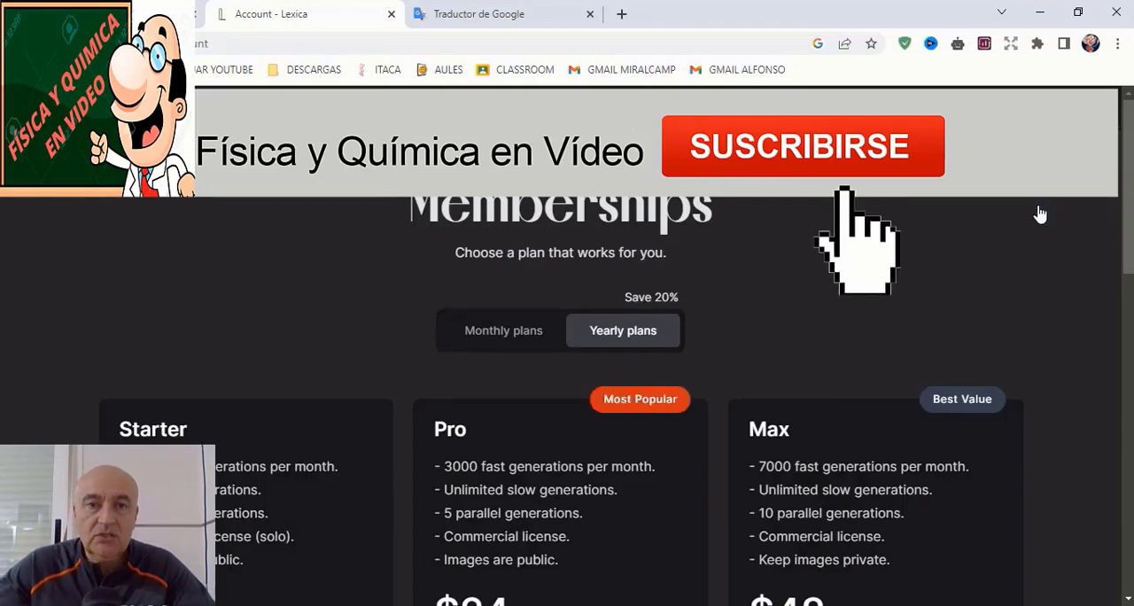
pyautogui.click(1032, 210)
pyautogui.click(633, 314)
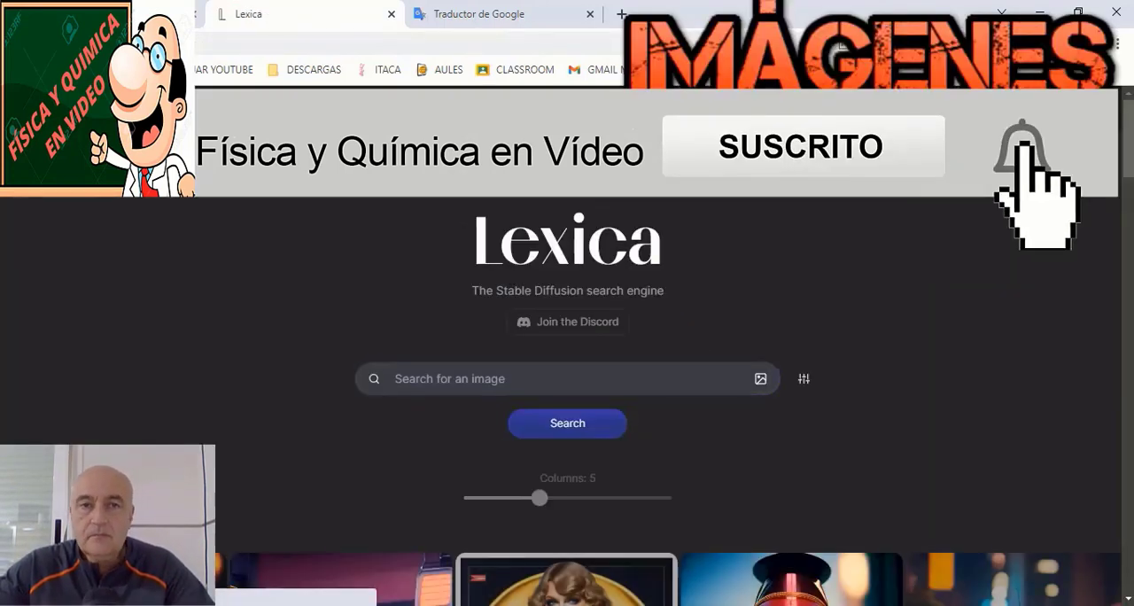
# Step: Generate images with the prompt "Louis de Broglie 1924", set the dimensions to 640 × 512 and generate again
pyautogui.click(496, 109)
pyautogui.rightClick(441, 204)
pyautogui.click(523, 342)
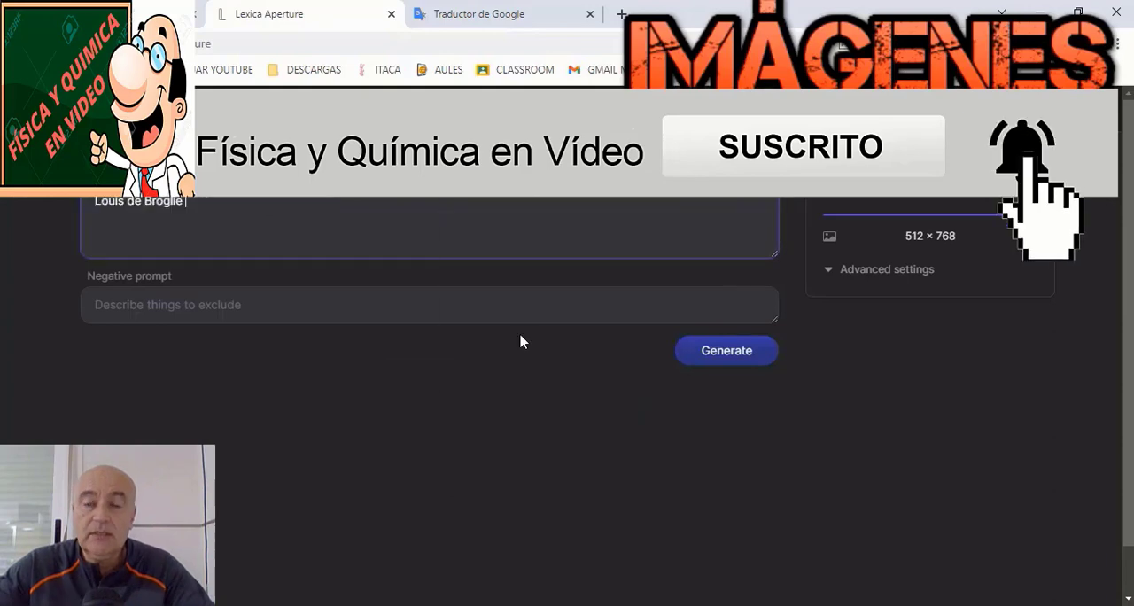
pyautogui.write('1924')
pyautogui.moveTo(1030, 215); pyautogui.dragTo(880, 215)
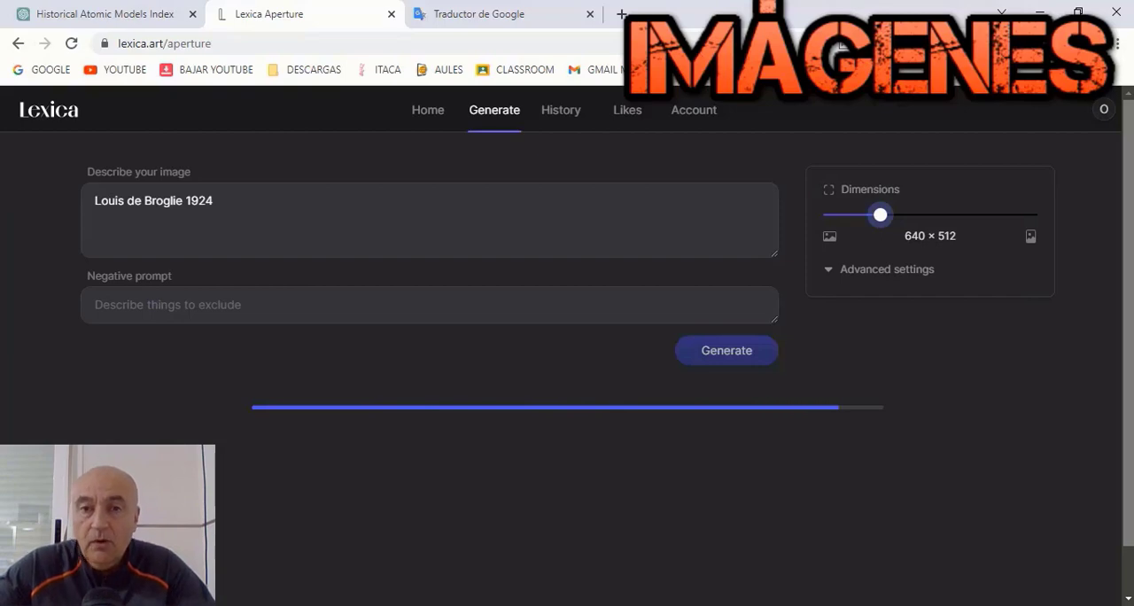
pyautogui.scroll(-4, 972, 452)
pyautogui.scroll(4, 886, 398)
pyautogui.click(755, 354)
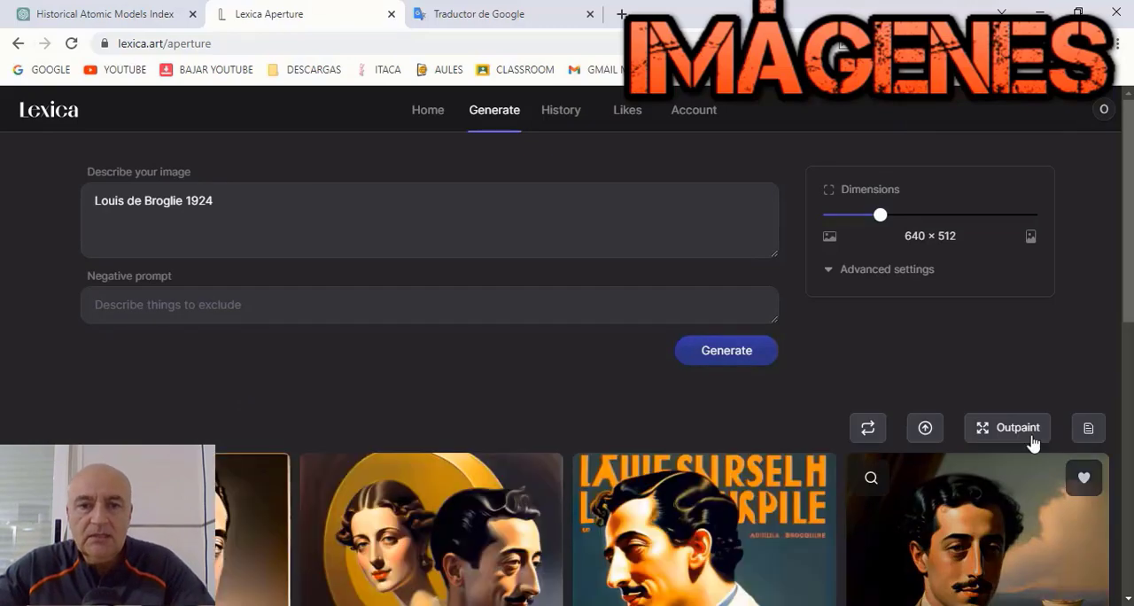
# Step: Open the first generated de Broglie portrait and save the image
pyautogui.scroll(-3, 1030, 442)
pyautogui.click(115, 294)
pyautogui.rightClick(118, 296)
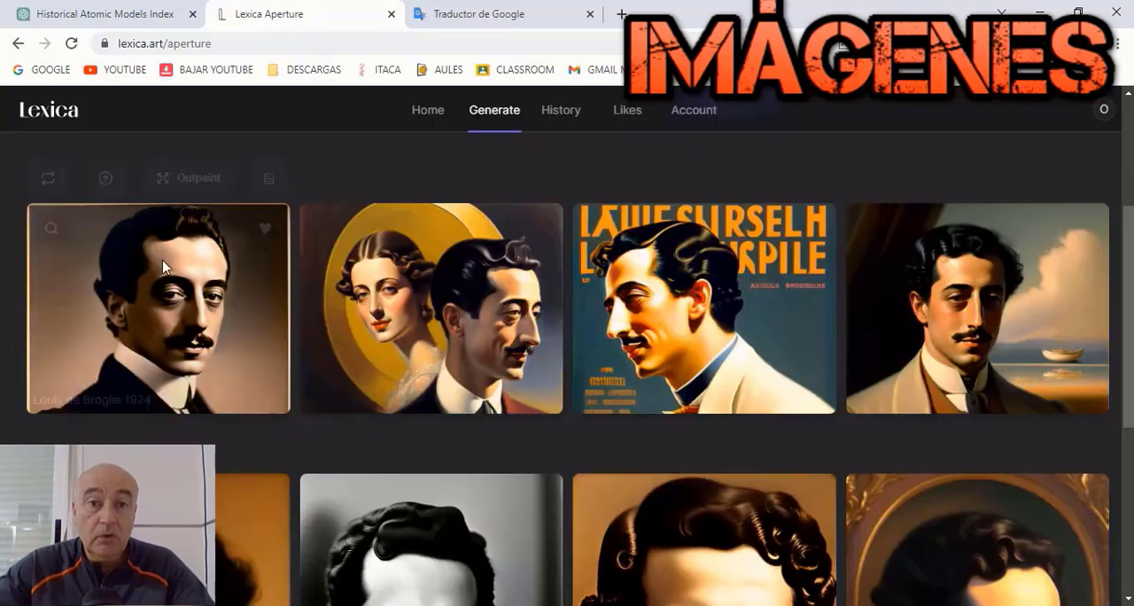
pyautogui.click(167, 266)
pyautogui.rightClick(541, 278)
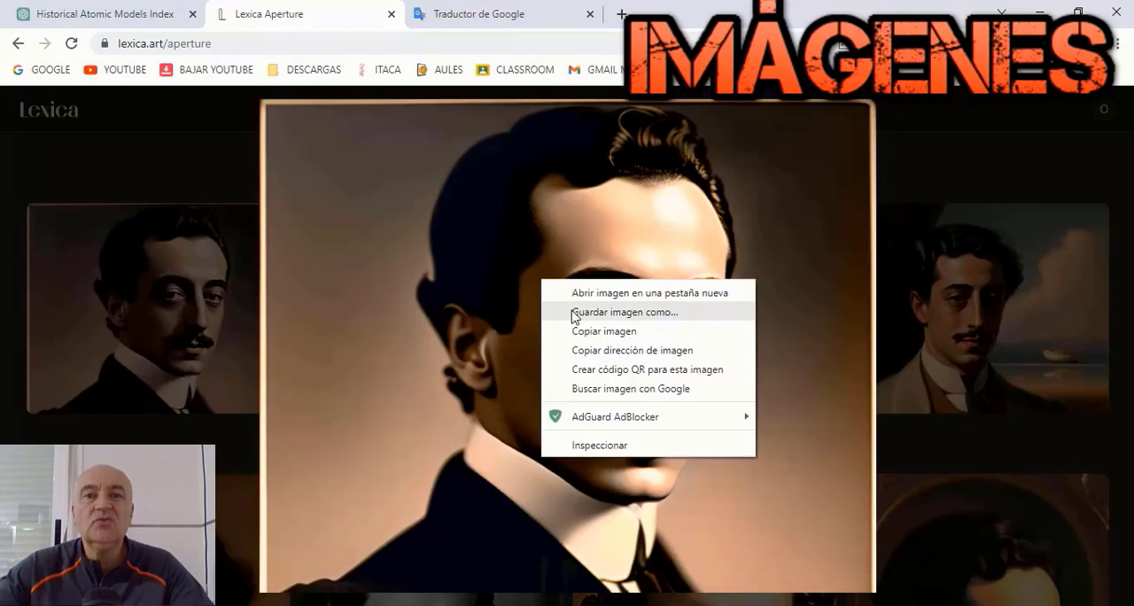
pyautogui.click(572, 311)
pyautogui.press('BackSpace')
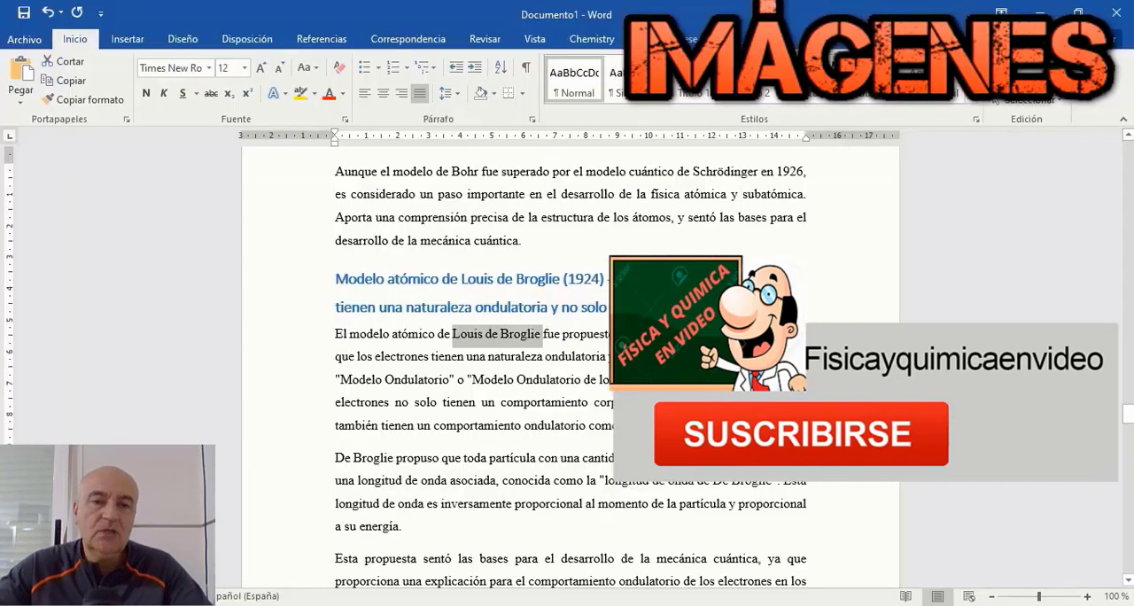
# Step: In Word, insert the saved de Broglie portrait on a new centered line before the paragraph starting "De Broglie propuso" and shrink it
pyautogui.click(682, 426)
pyautogui.press('Return')
pyautogui.click(382, 93)
pyautogui.click(127, 39)
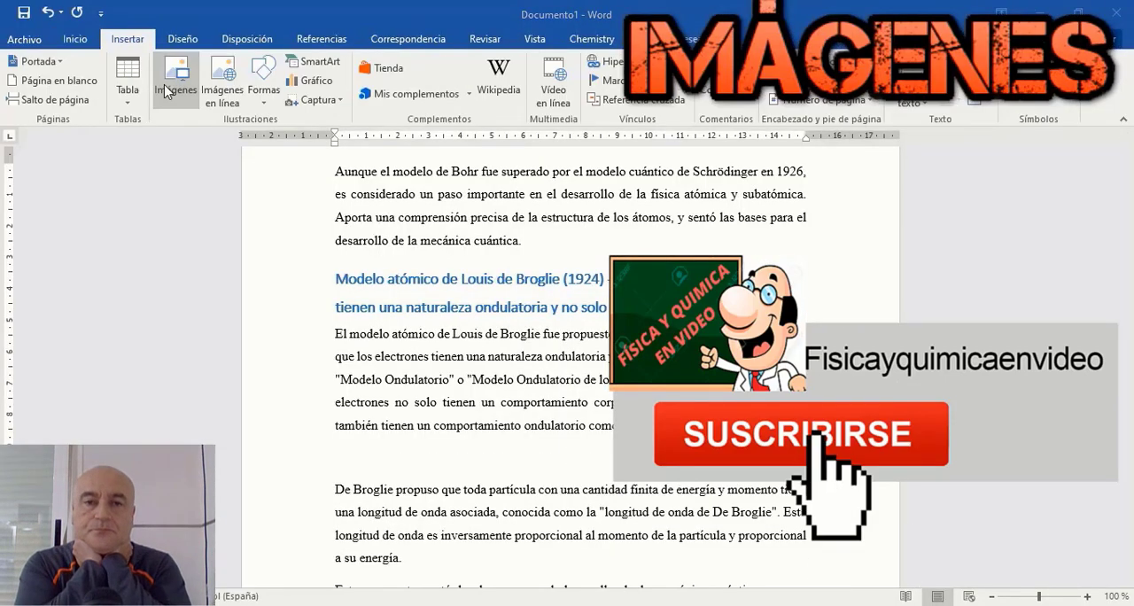
pyautogui.click(173, 87)
pyautogui.click(201, 145)
pyautogui.click(420, 371)
pyautogui.scroll(-10, 567, 372)
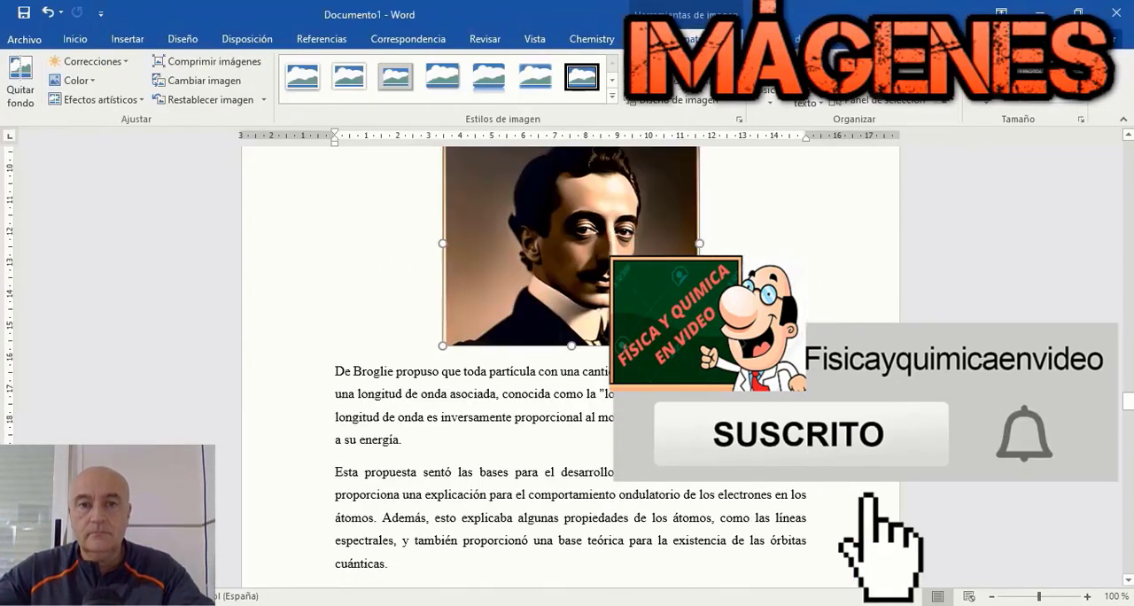
# Step: Copy Erwin Schrödinger's name from the Word document and generate Lexica images with the prompt "Erwin Schrödinger 1926"
pyautogui.press('Delete')
pyautogui.moveTo(461, 471); pyautogui.dragTo(567, 471)
pyautogui.hotkey('ctrl', 'c')
pyautogui.rightClick(563, 472)
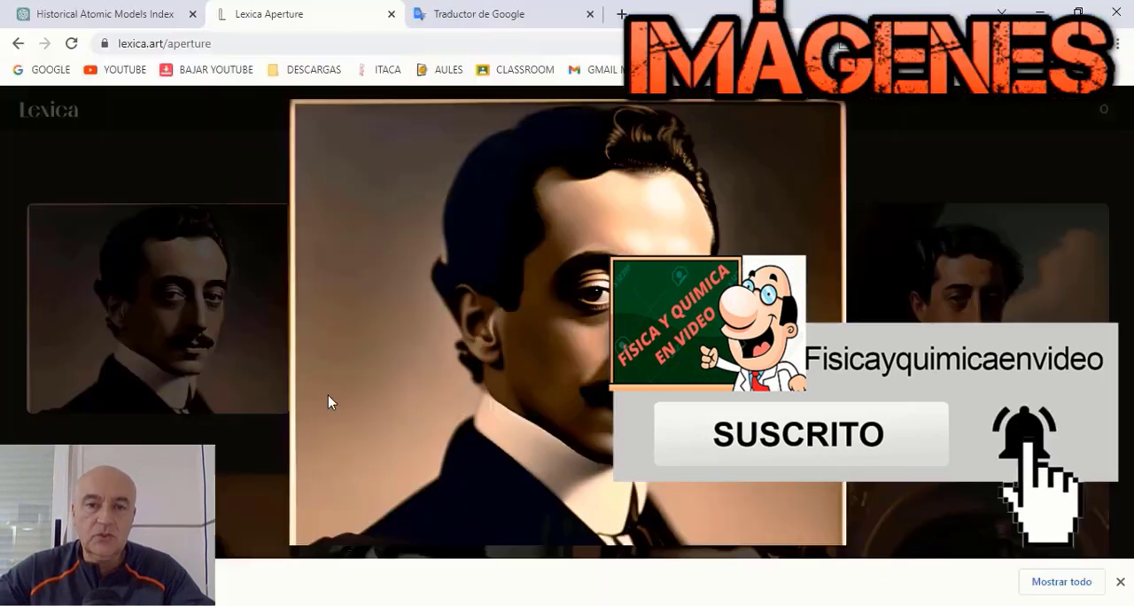
pyautogui.click(329, 401)
pyautogui.scroll(3, 284, 355)
pyautogui.moveTo(241, 202); pyautogui.dragTo(92, 203)
pyautogui.press('Delete')
pyautogui.rightClick(167, 212)
pyautogui.click(211, 338)
pyautogui.write('1926')
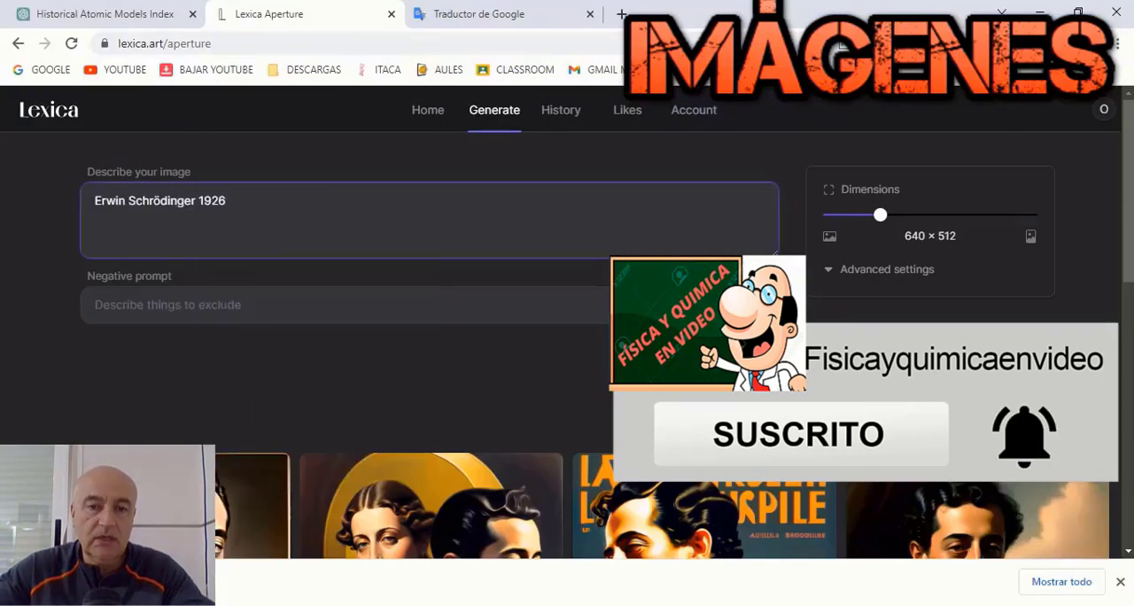
pyautogui.press('Return')
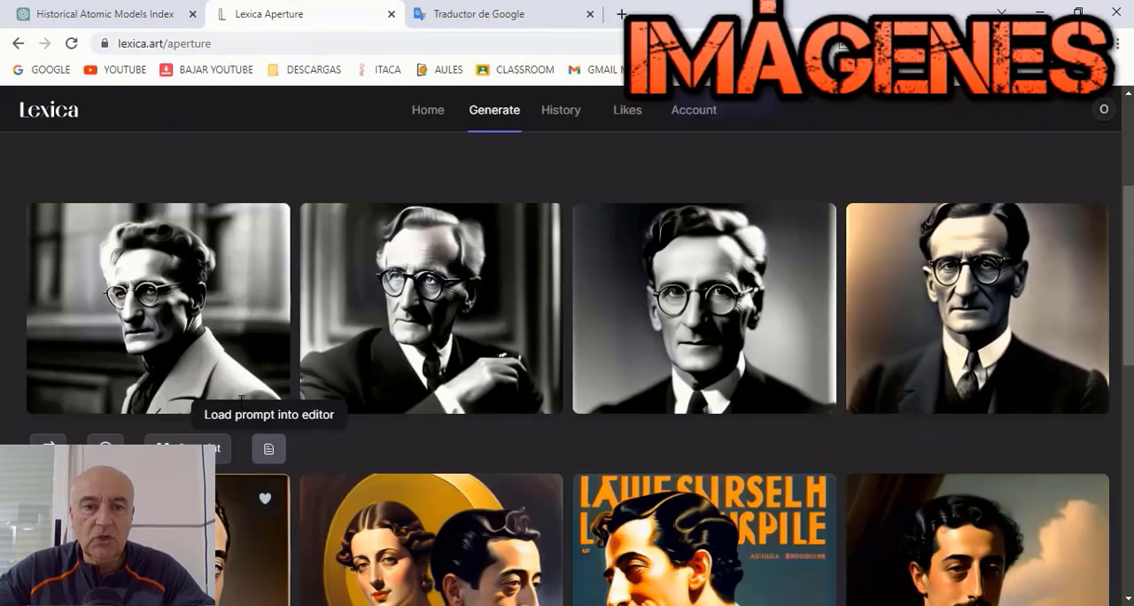
# Step: Open the first generated Schrödinger portrait, save the image and close the enlarged view
pyautogui.click(283, 390)
pyautogui.rightClick(565, 317)
pyautogui.click(647, 344)
pyautogui.click(982, 539)
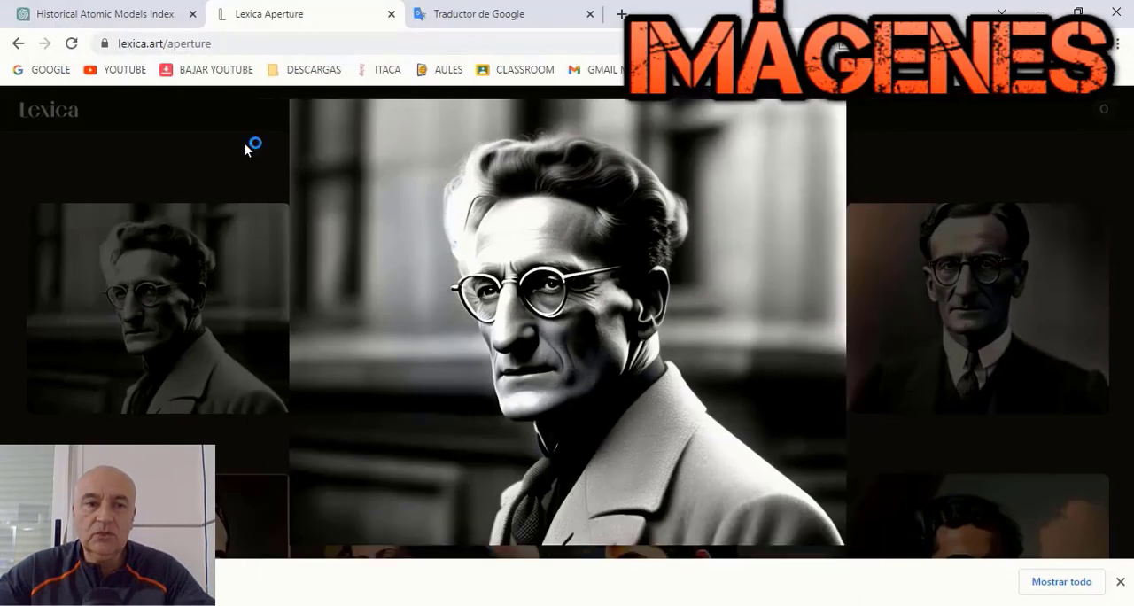
pyautogui.click(248, 145)
pyautogui.click(1120, 581)
# Step: In Word, insert the saved Schrödinger portrait on a new centered line after the first paragraph of the Schrödinger section
pyautogui.hotkey('alt', 'Tab')
pyautogui.scroll(-3, 638, 475)
pyautogui.click(513, 350)
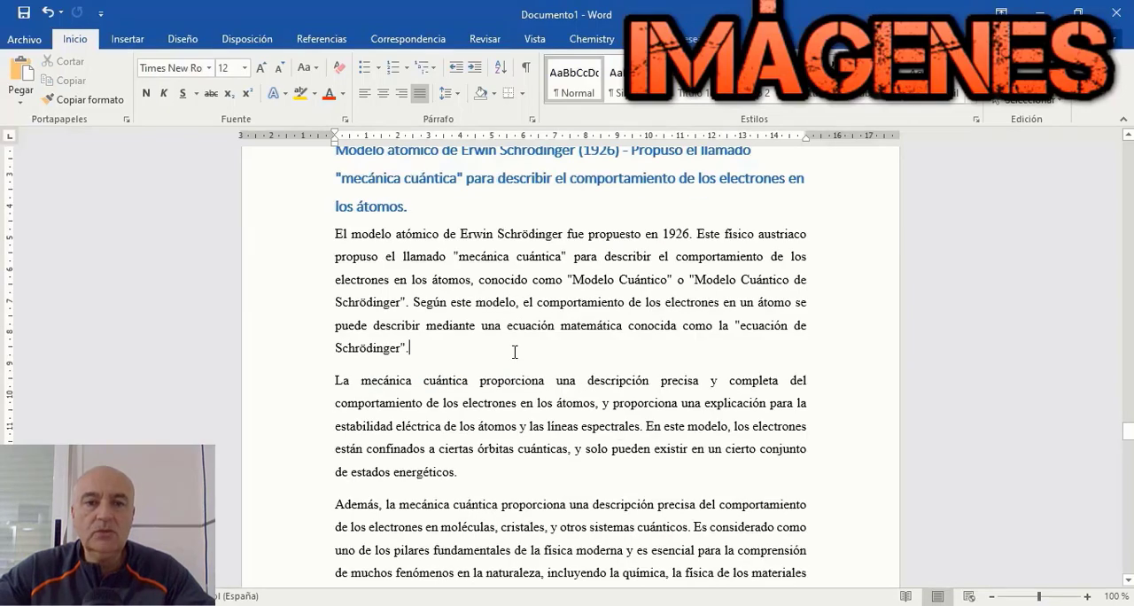
pyautogui.press('Return')
pyautogui.click(383, 94)
pyautogui.click(127, 40)
pyautogui.click(176, 80)
pyautogui.click(262, 146)
pyautogui.click(416, 372)
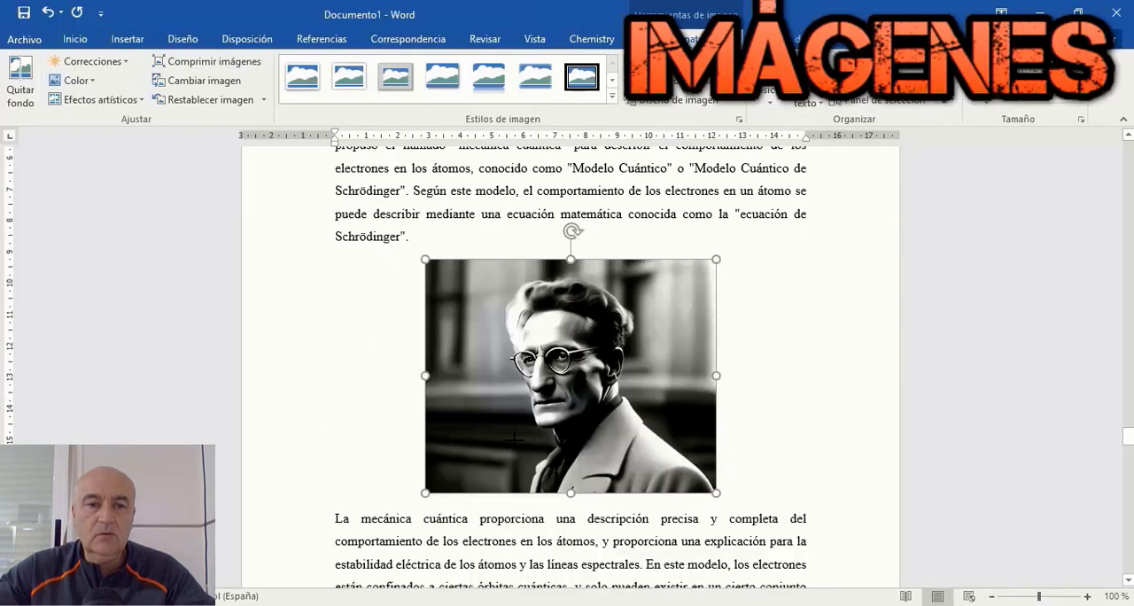
# Step: Copy Werner Heisenberg's name from his section in Word and generate Lexica images with the prompt "Werner Heisenberg"
pyautogui.scroll(-10, 762, 273)
pyautogui.moveTo(462, 289); pyautogui.dragTo(568, 290)
pyautogui.rightClick(549, 288)
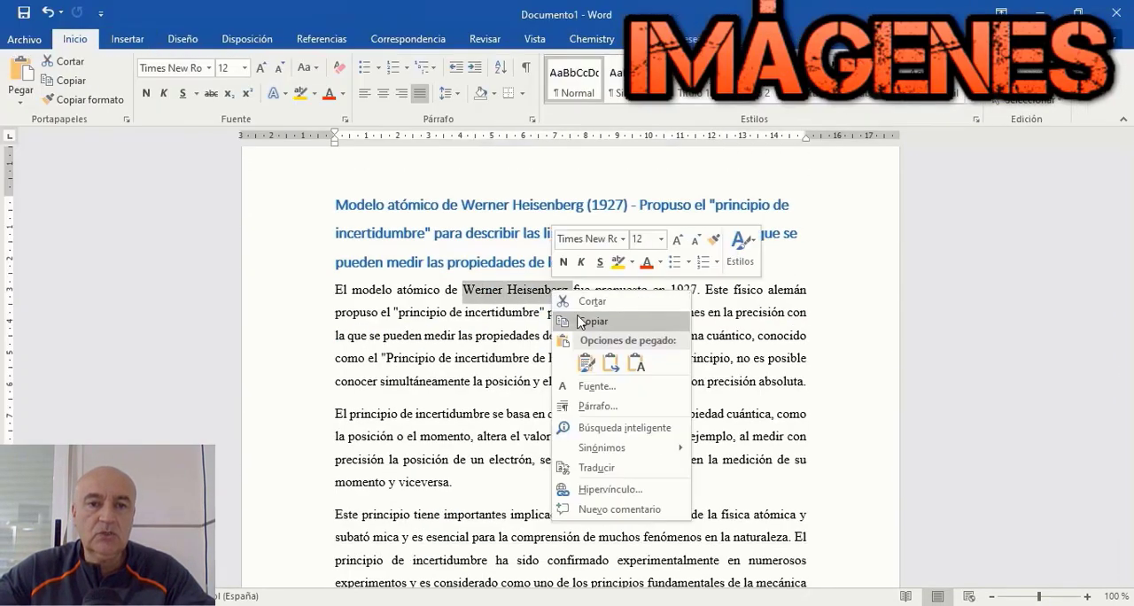
pyautogui.click(580, 321)
pyautogui.hotkey('alt', 'Tab')
pyautogui.tripleClick(185, 210)
pyautogui.press('Delete')
pyautogui.rightClick(184, 210)
pyautogui.click(239, 350)
pyautogui.click(765, 356)
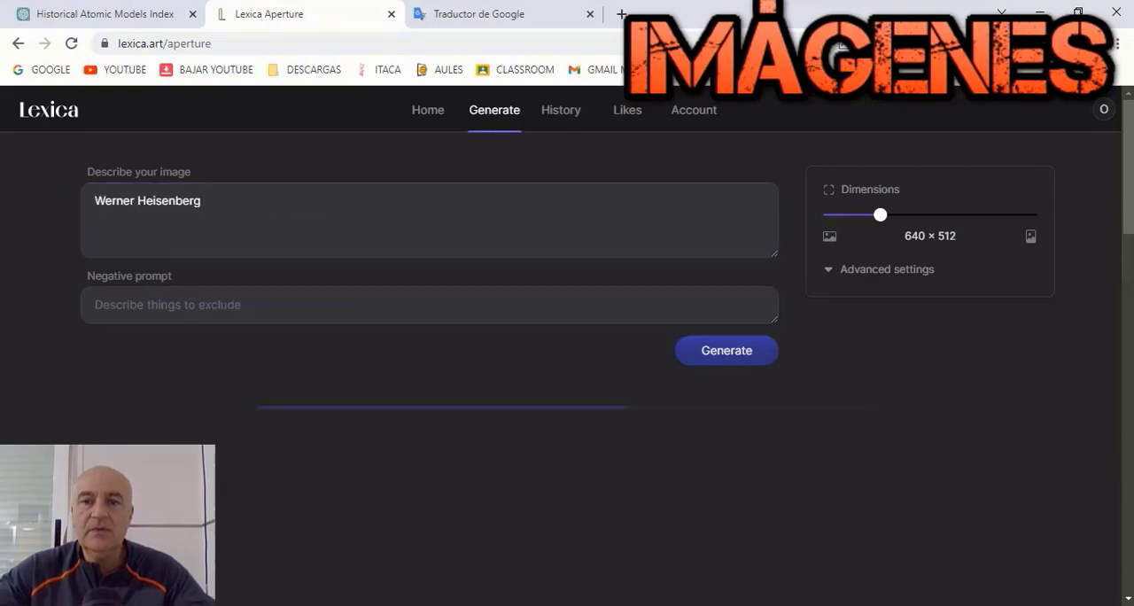
# Step: Open the first generated Heisenberg portrait, save the image and close the enlarged view
pyautogui.scroll(-3, 794, 482)
pyautogui.click(499, 287)
pyautogui.rightClick(499, 287)
pyautogui.click(582, 314)
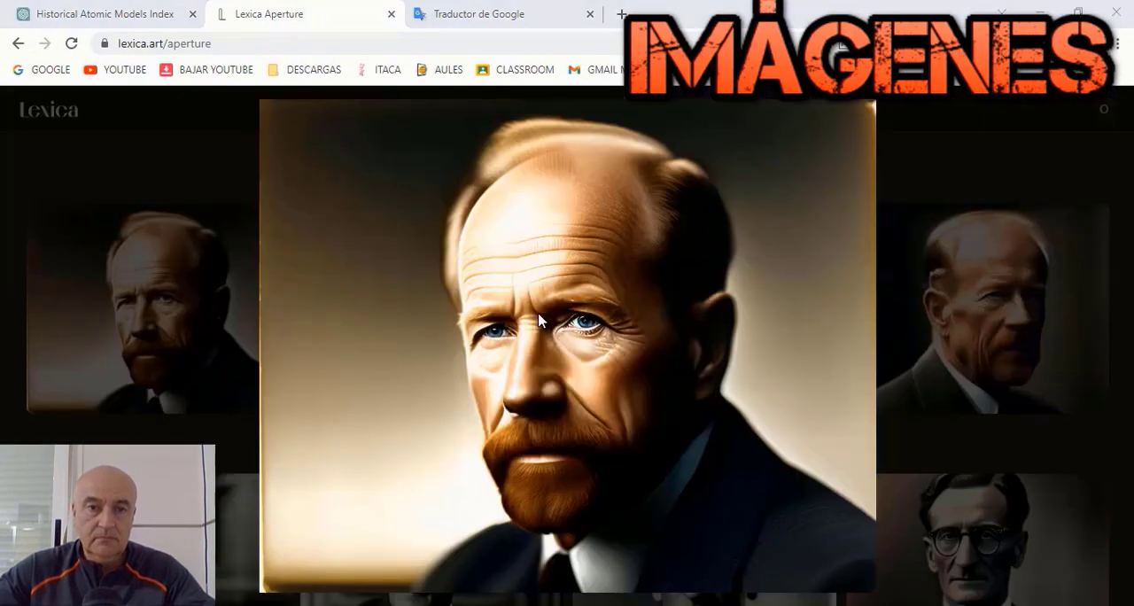
pyautogui.click(994, 579)
pyautogui.press('Escape')
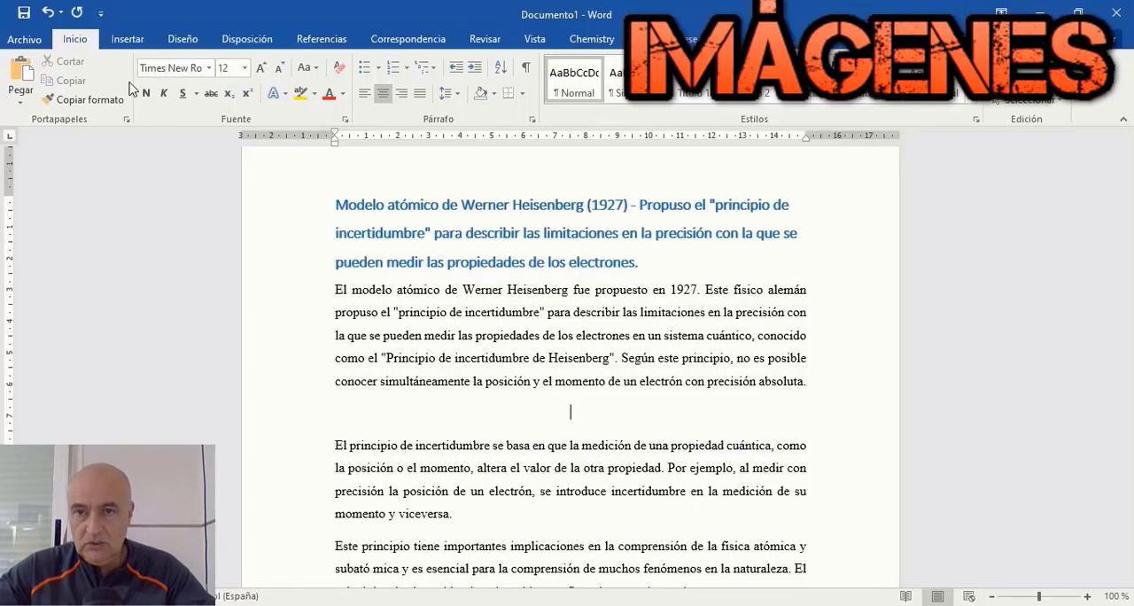
# Step: In Word, insert the saved Heisenberg portrait on a centered line before the paragraph starting "El principio de incertidumbre" and shrink it
pyautogui.click(128, 39)
pyautogui.click(217, 81)
pyautogui.click(838, 134)
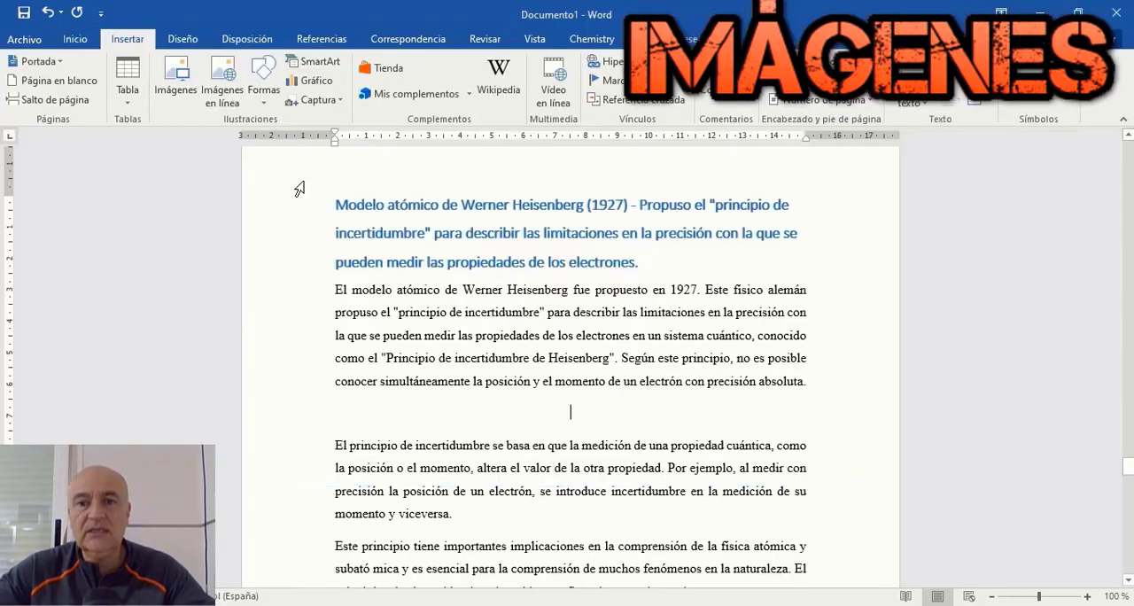
pyautogui.click(177, 80)
pyautogui.click(213, 145)
pyautogui.click(418, 373)
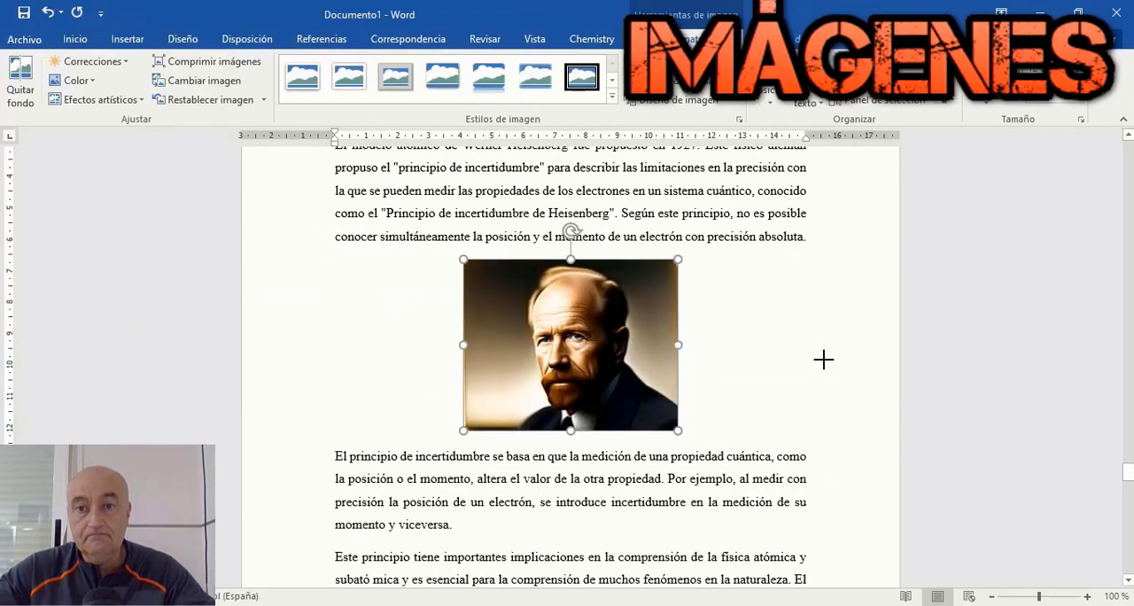
# Step: Copy Wolfgang Pauli's name from his section in Word and generate Lexica images with the prompt "Wolfgang Pauli"
pyautogui.scroll(-10, 825, 360)
pyautogui.moveTo(468, 375); pyautogui.dragTo(549, 381)
pyautogui.rightClick(542, 384)
pyautogui.click(580, 180)
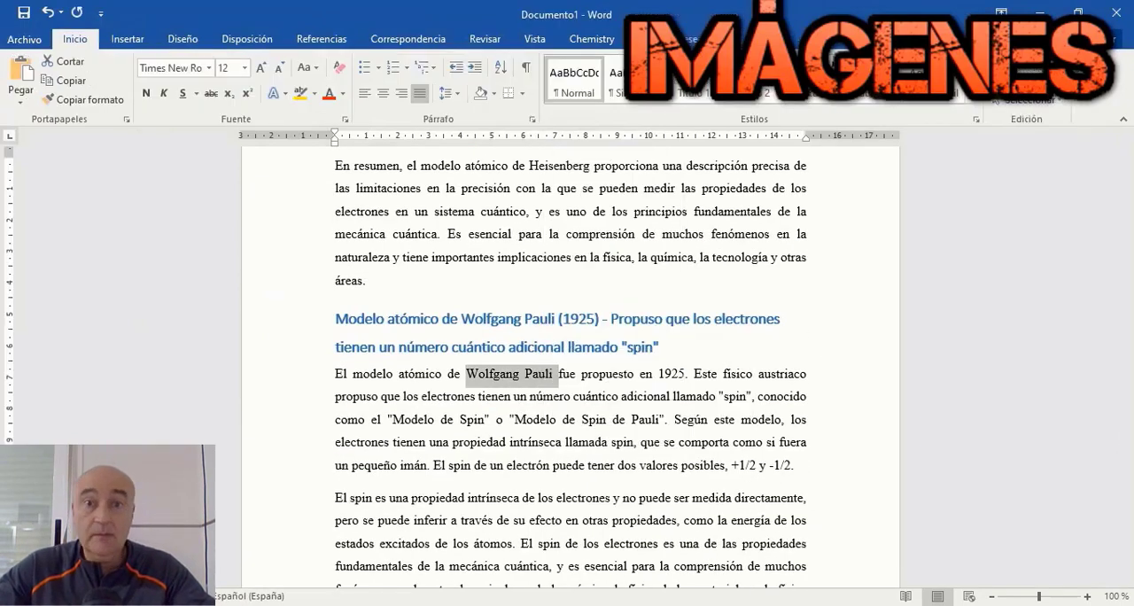
pyautogui.hotkey('alt', 'Tab')
pyautogui.scroll(5, 250, 213)
pyautogui.tripleClick(249, 213)
pyautogui.press('Delete')
pyautogui.rightClick(245, 213)
pyautogui.click(287, 340)
pyautogui.click(715, 350)
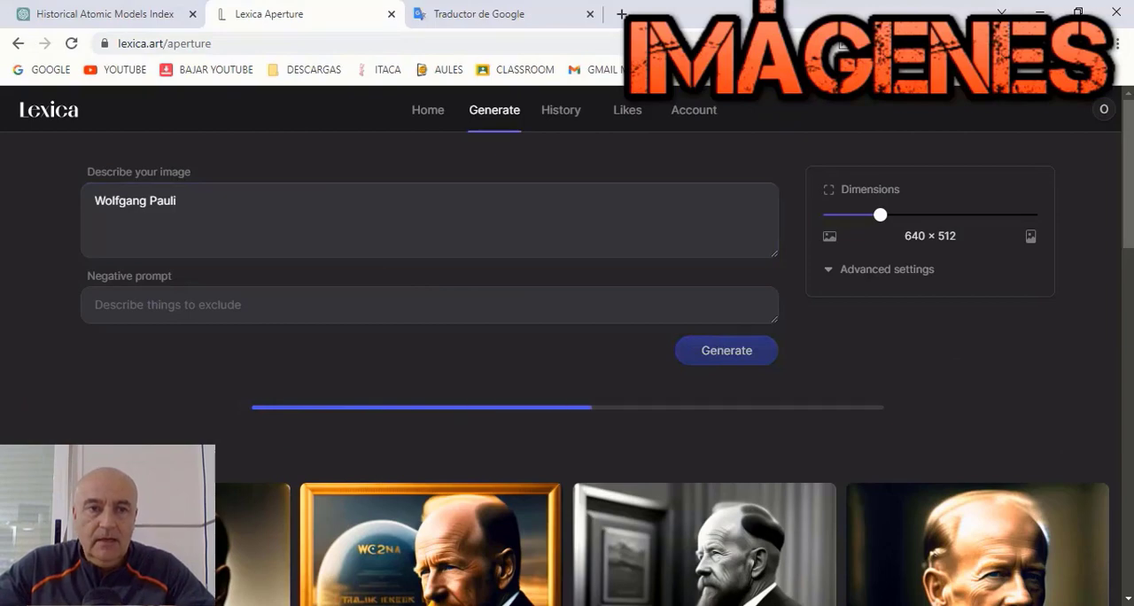
# Step: Save the first generated Pauli portrait and insert it into the Wolfgang Pauli section in Word
pyautogui.scroll(-3, 1061, 387)
pyautogui.click(193, 321)
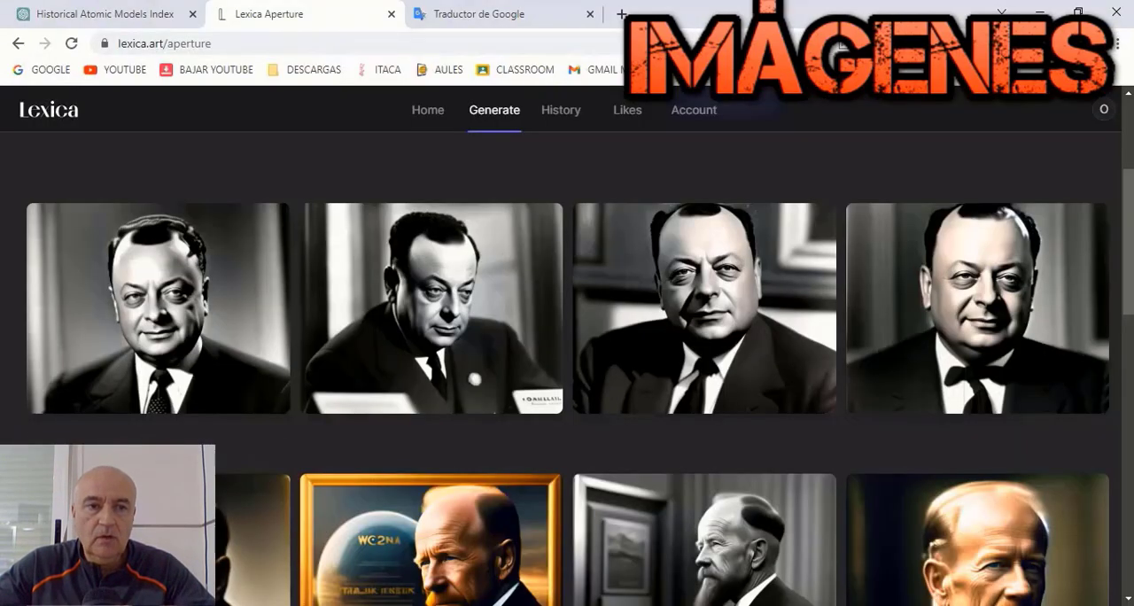
pyautogui.click(127, 39)
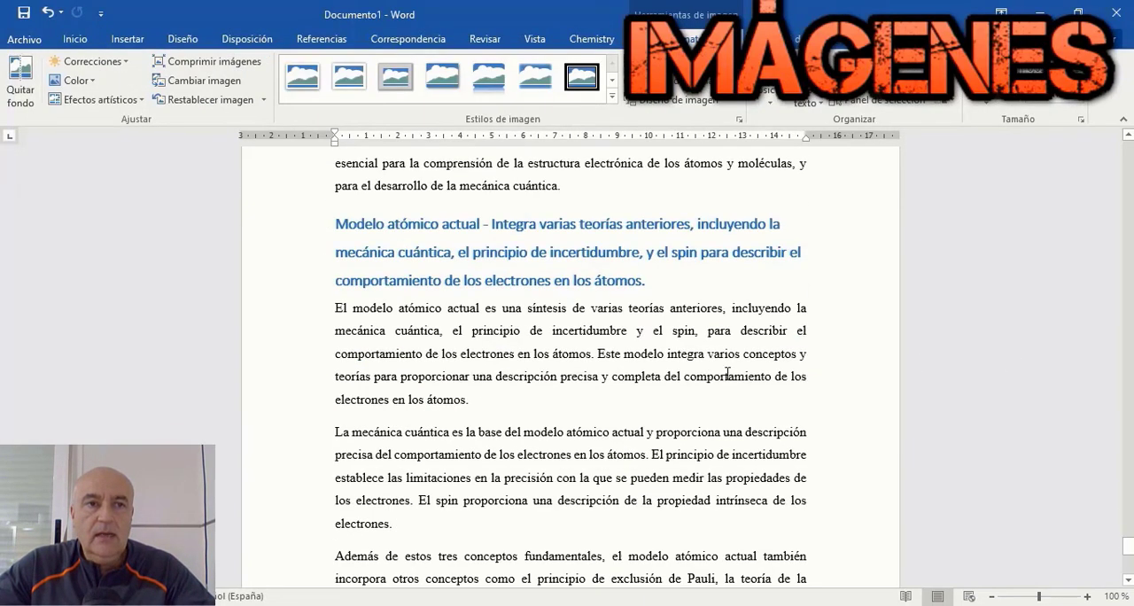
# Step: Copy "Dirac" from the current atomic model section in Word and try generating Lexica images with only that name
pyautogui.scroll(-5, 714, 323)
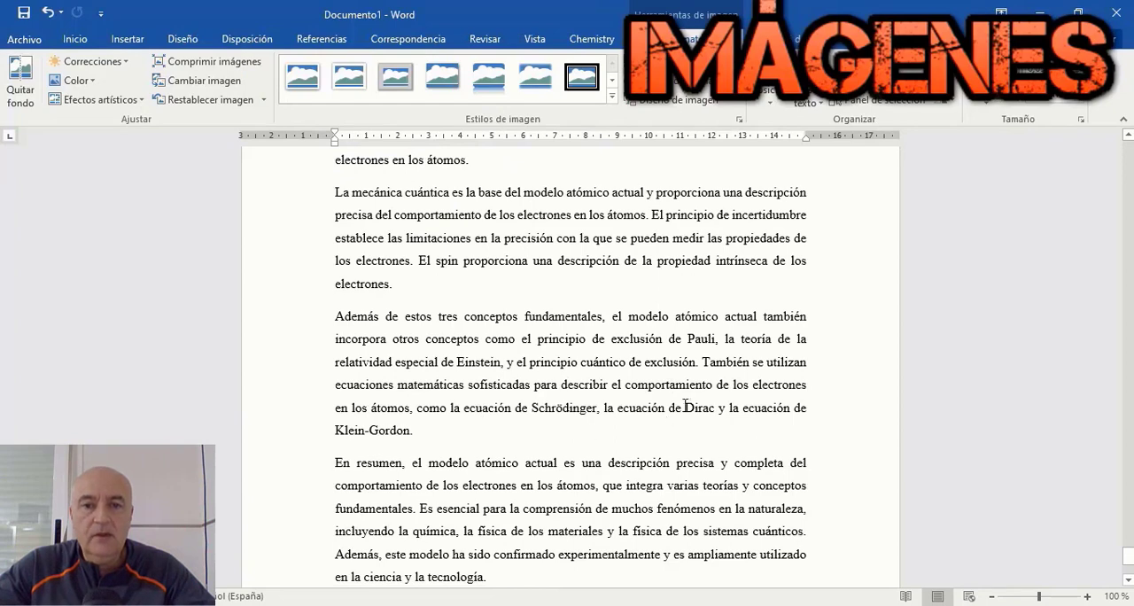
pyautogui.doubleClick(687, 406)
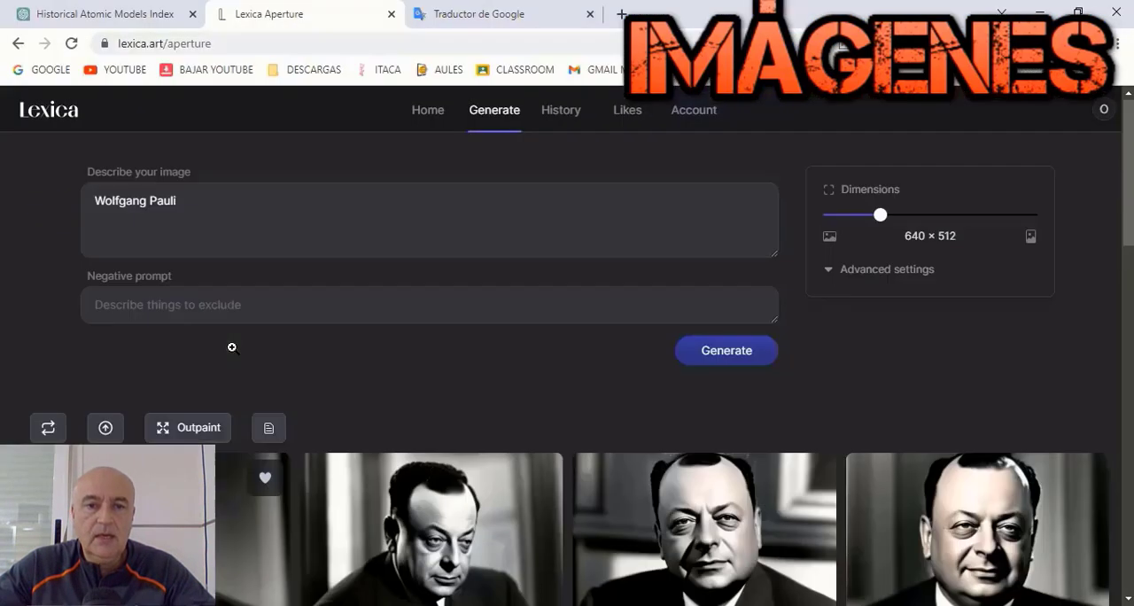
pyautogui.moveTo(181, 202); pyautogui.dragTo(63, 210)
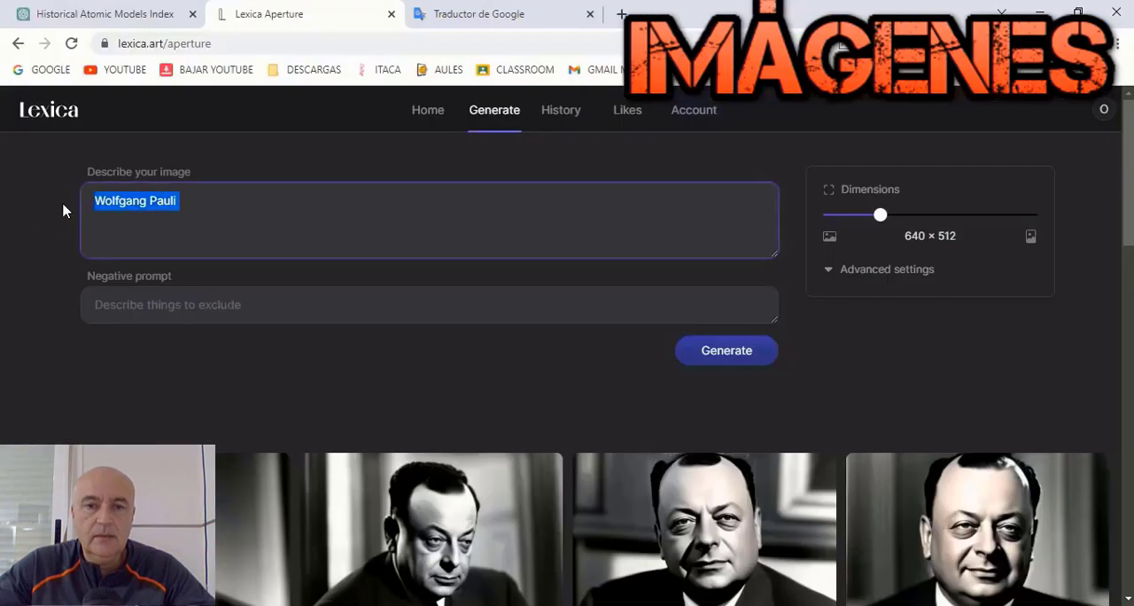
pyautogui.click(622, 14)
pyautogui.click(788, 14)
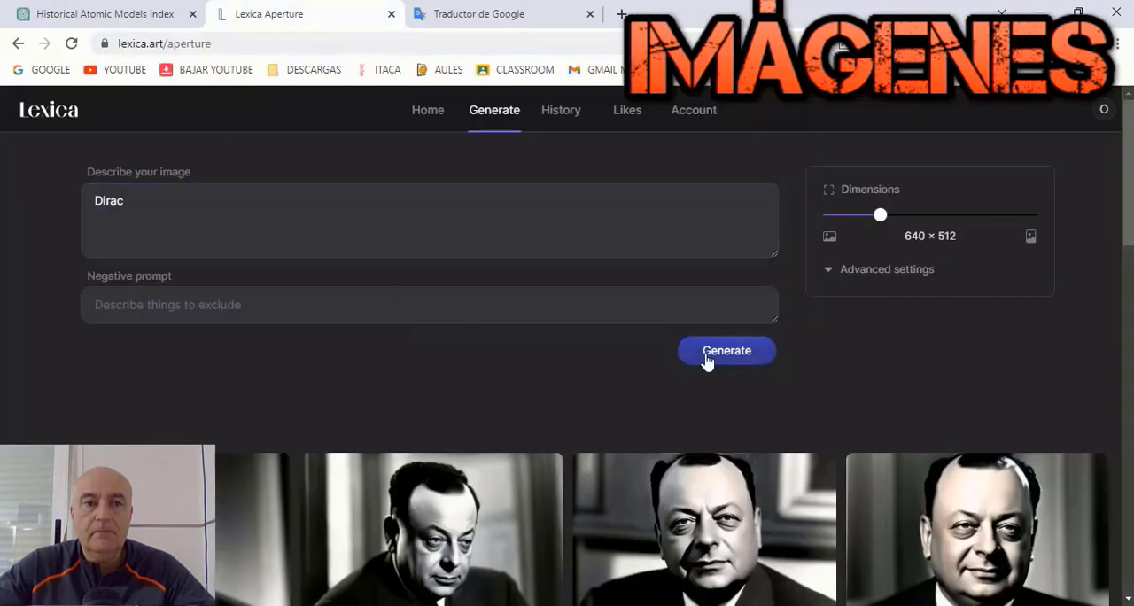
pyautogui.click(706, 354)
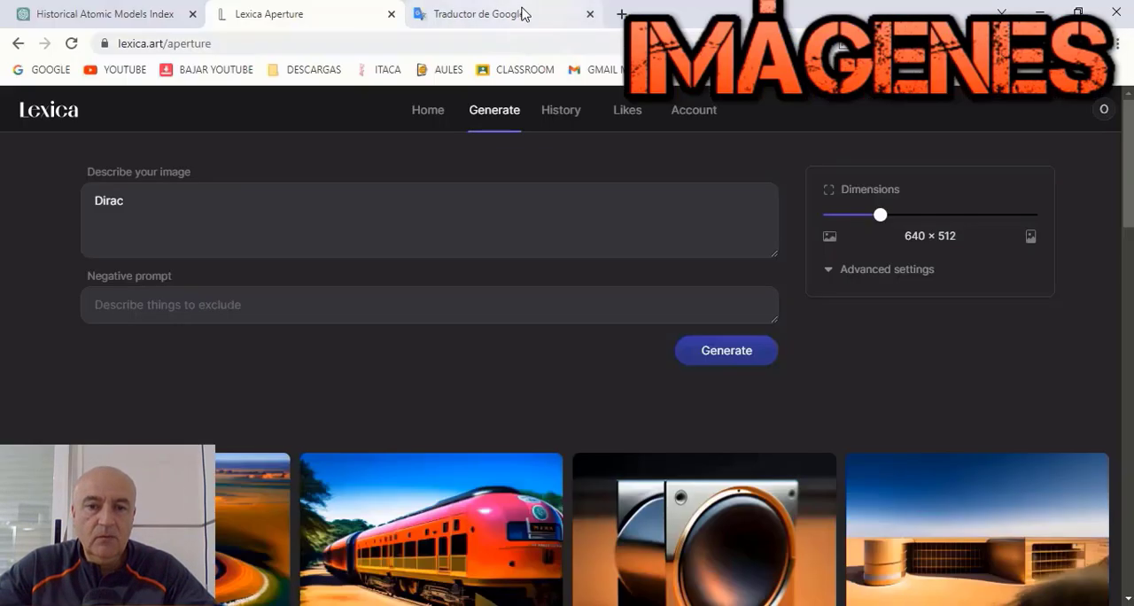
# Step: Search Google for "dirac mecanica cuantica" in a new browser tab, then close that tab
pyautogui.hotkey('ctrl', 't')
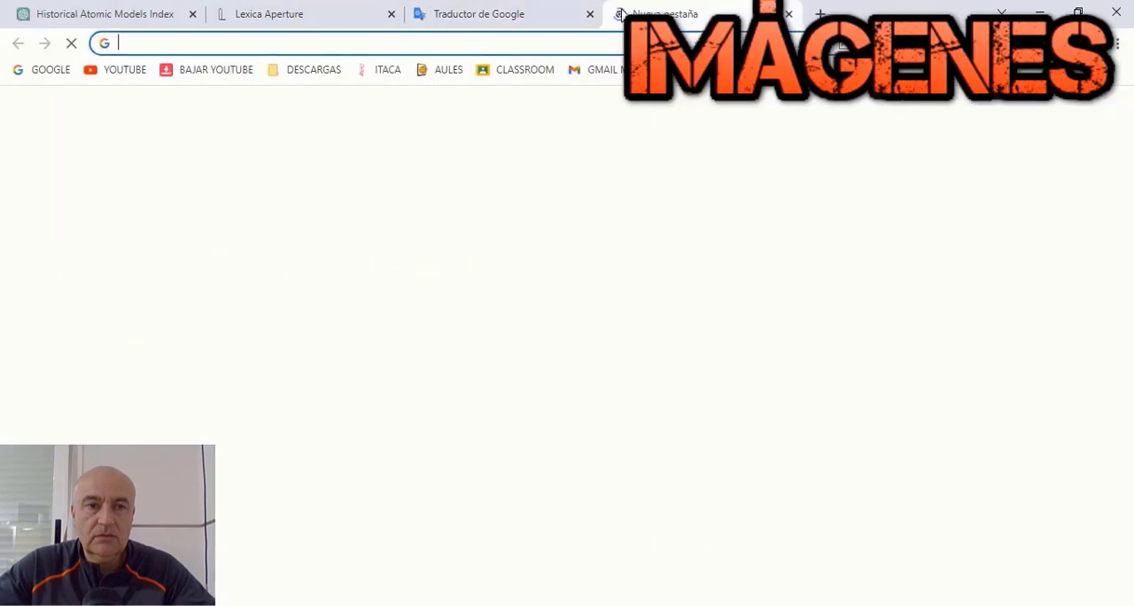
pyautogui.click(617, 340)
pyautogui.write('Dirac meca')
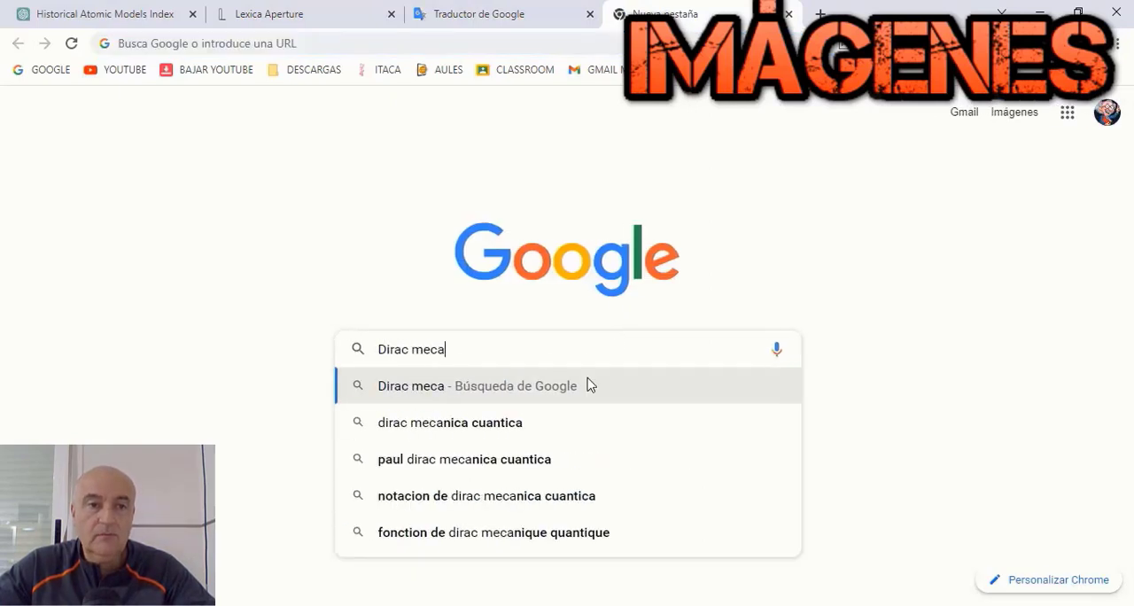
pyautogui.click(581, 420)
pyautogui.click(788, 14)
# Step: Generate Lexica images with the prompt "Paul Dirac quantum" and save the fourth resulting portrait
pyautogui.click(354, 21)
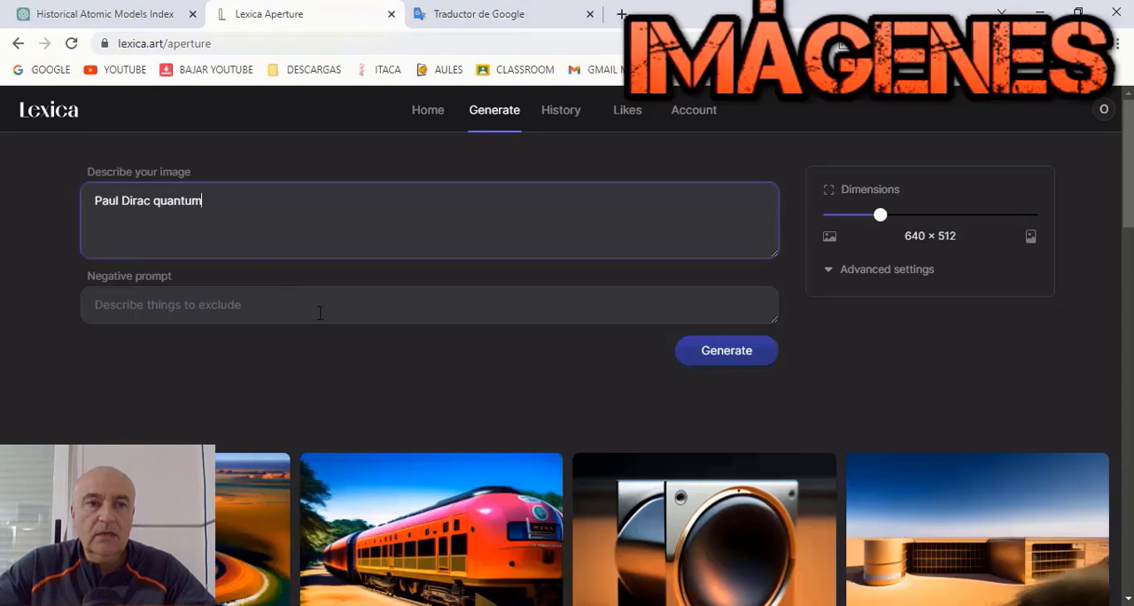
pyautogui.click(726, 352)
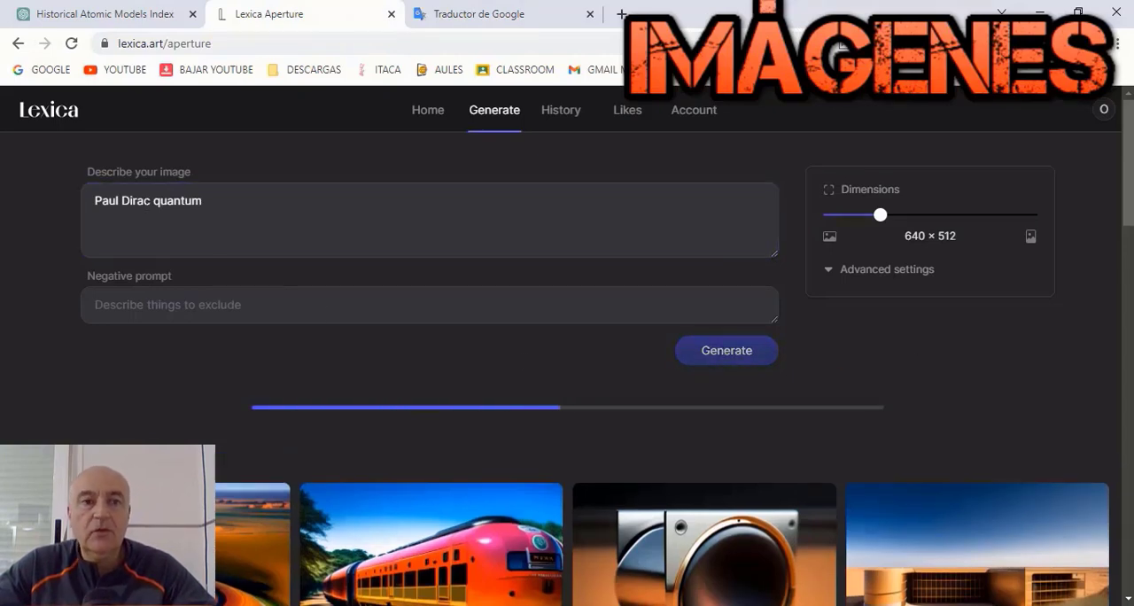
pyautogui.scroll(-3, 789, 273)
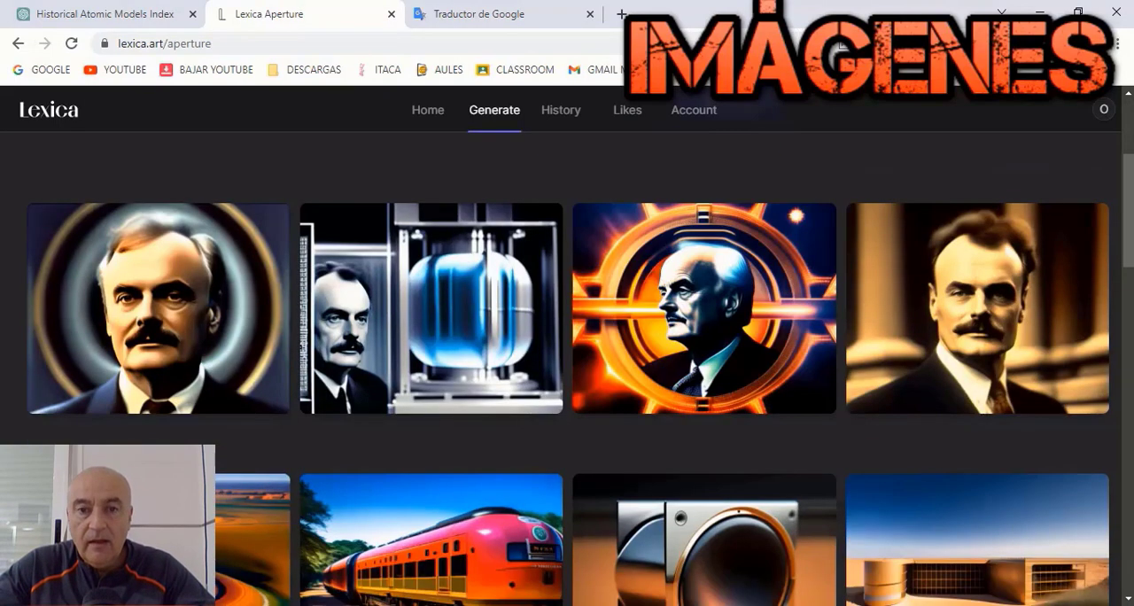
pyautogui.click(980, 283)
pyautogui.rightClick(555, 305)
pyautogui.click(591, 341)
pyautogui.click(995, 576)
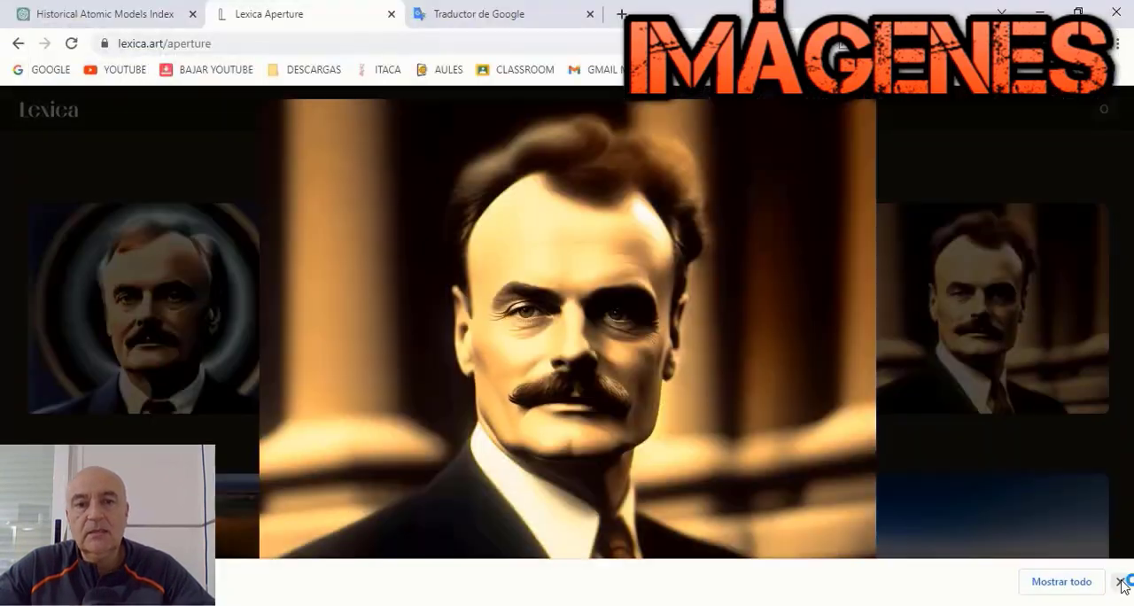
pyautogui.click(1121, 582)
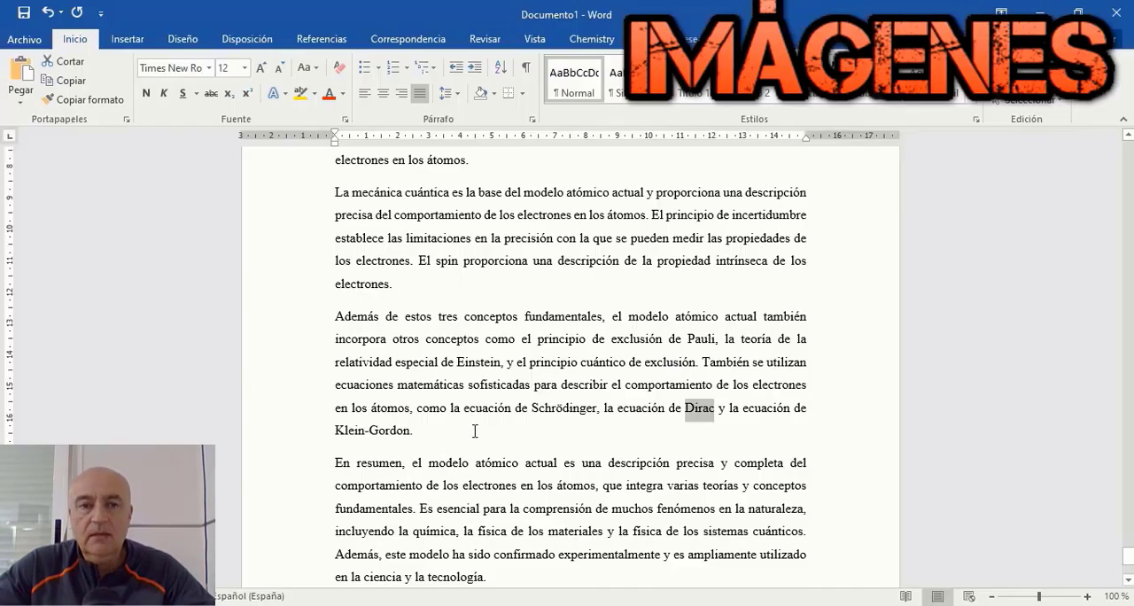
# Step: In Word, insert the saved Dirac portrait on a new centered line after the paragraph ending "Klein-Gordon" and shrink it to about 6.29 × 7.86 cm
pyautogui.click(475, 431)
pyautogui.press('Return')
pyautogui.click(382, 93)
pyautogui.click(126, 39)
pyautogui.click(174, 76)
pyautogui.click(316, 145)
pyautogui.click(423, 371)
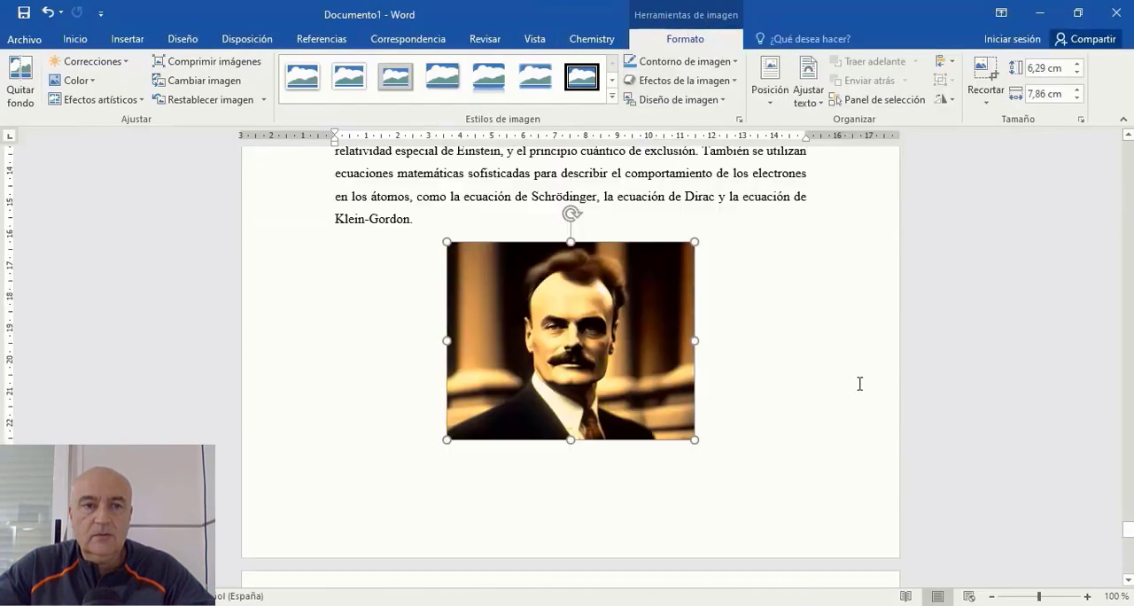
pyautogui.scroll(-1, 860, 383)
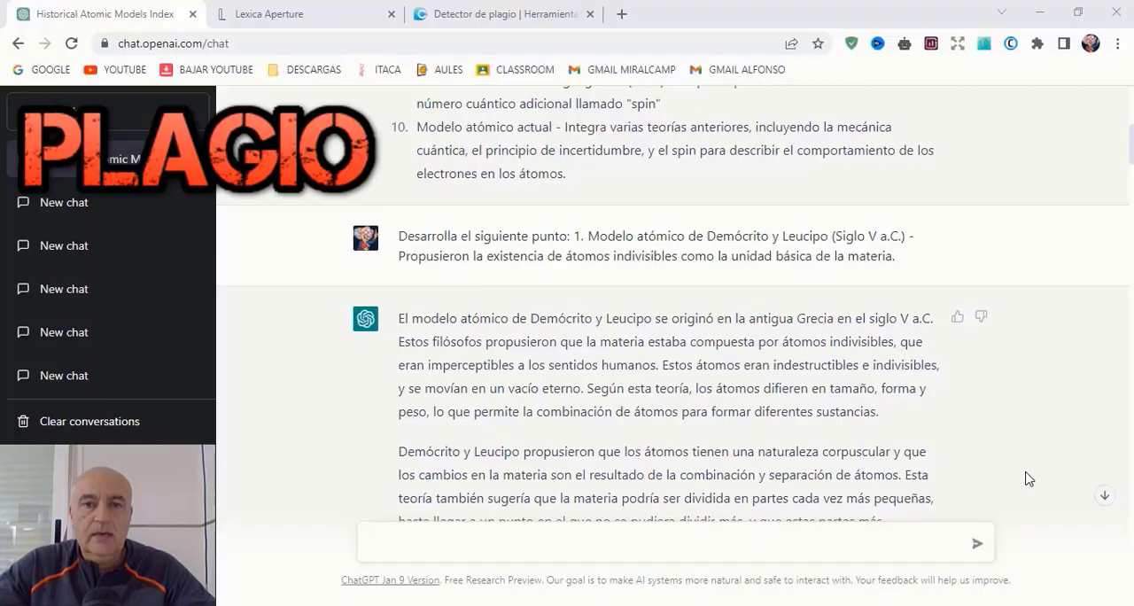
pyautogui.scroll(-3, 955, 401)
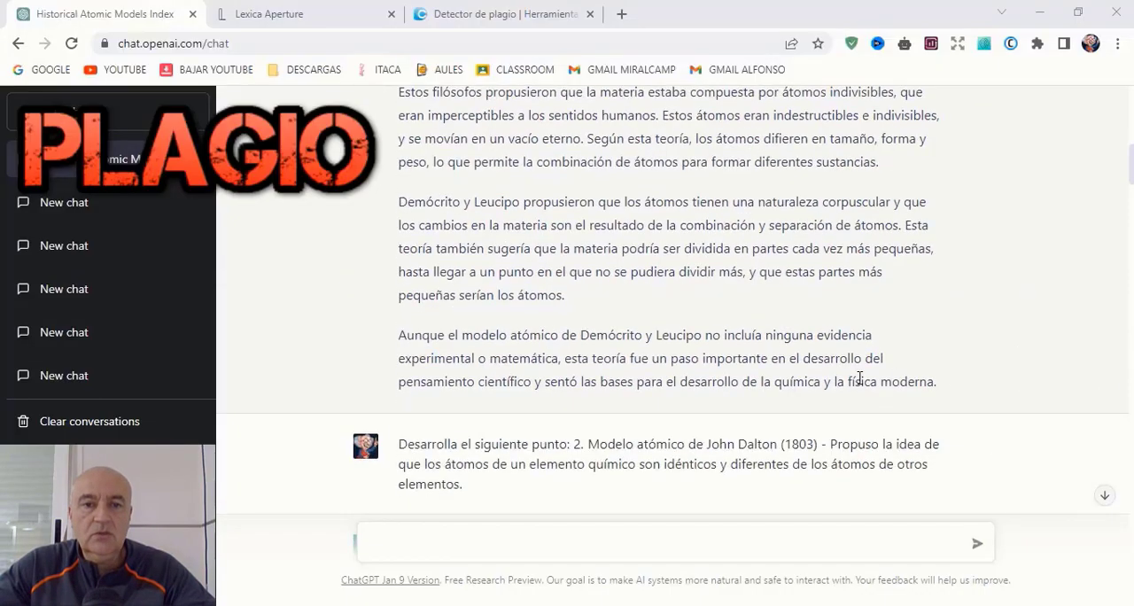
# Step: In ChatGPT, copy the full three-paragraph answer about the atomic model of Demócrito y Leucipo
pyautogui.scroll(3, 860, 378)
pyautogui.moveTo(400, 318); pyautogui.dragTo(981, 452)
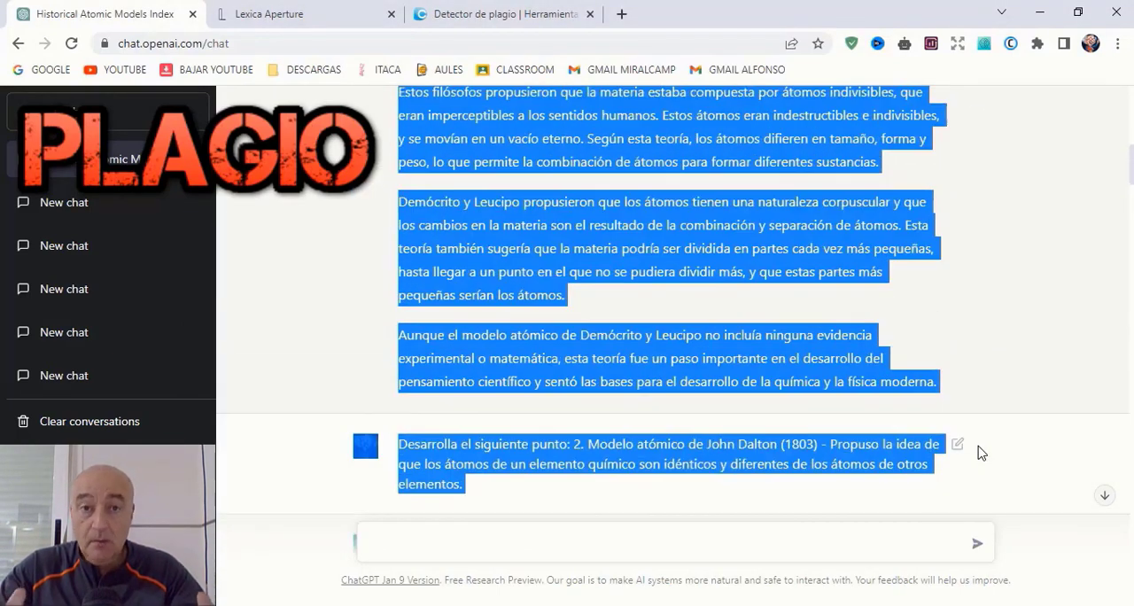
pyautogui.click(927, 382)
pyautogui.moveTo(704, 387); pyautogui.dragTo(391, 128)
pyautogui.rightClick(480, 157)
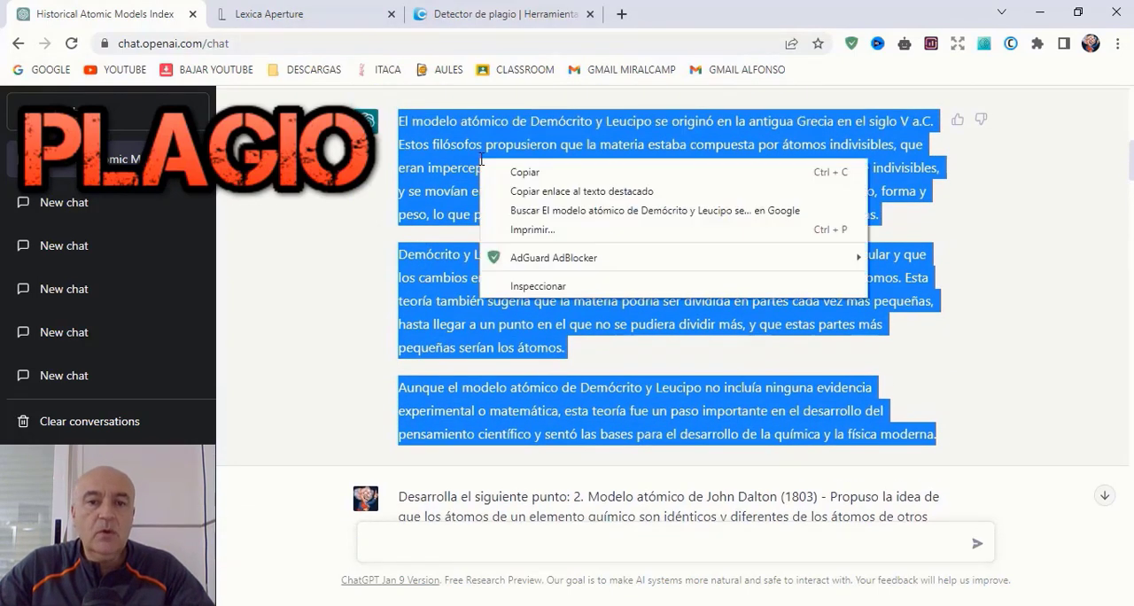
pyautogui.click(542, 173)
# Step: Switch to the Duplichecker plagiarism detector and paste the copied answer into its text box
pyautogui.click(515, 21)
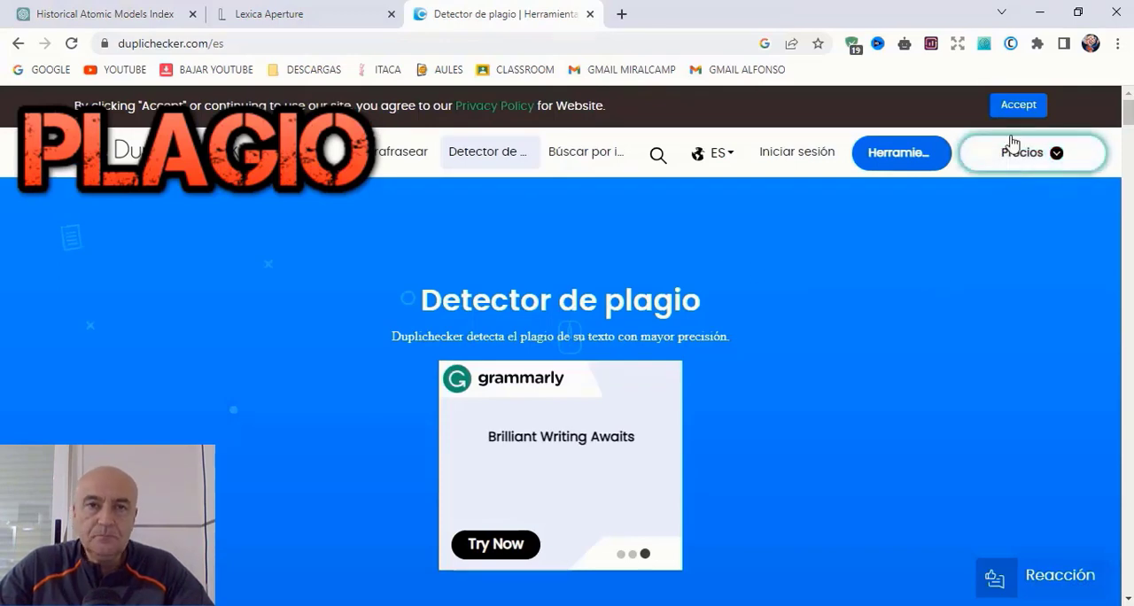
pyautogui.scroll(-5, 941, 281)
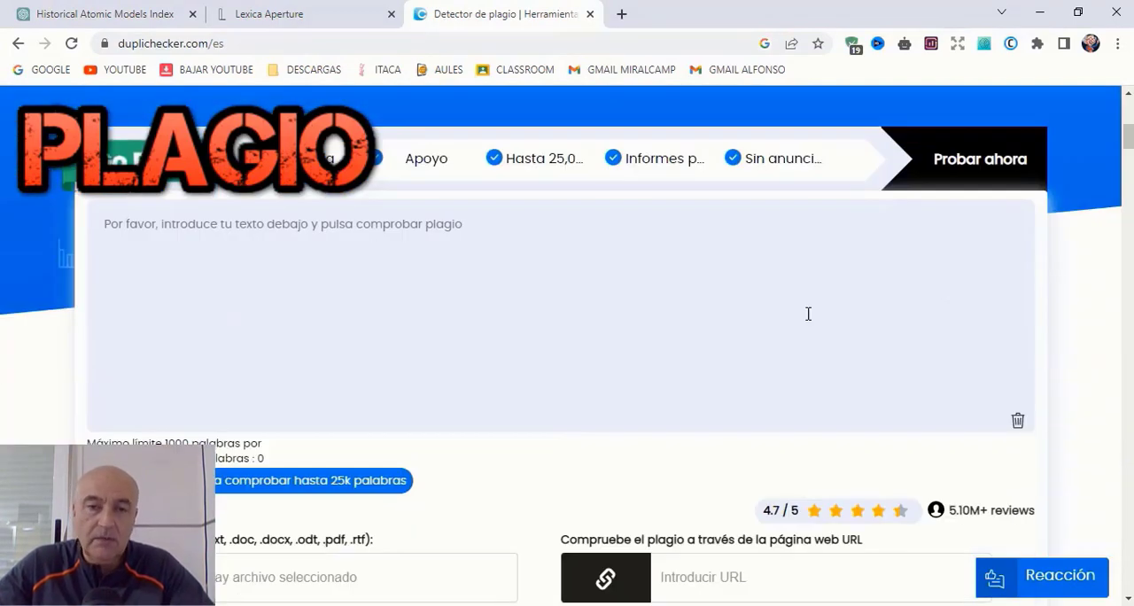
pyautogui.rightClick(340, 238)
pyautogui.click(400, 363)
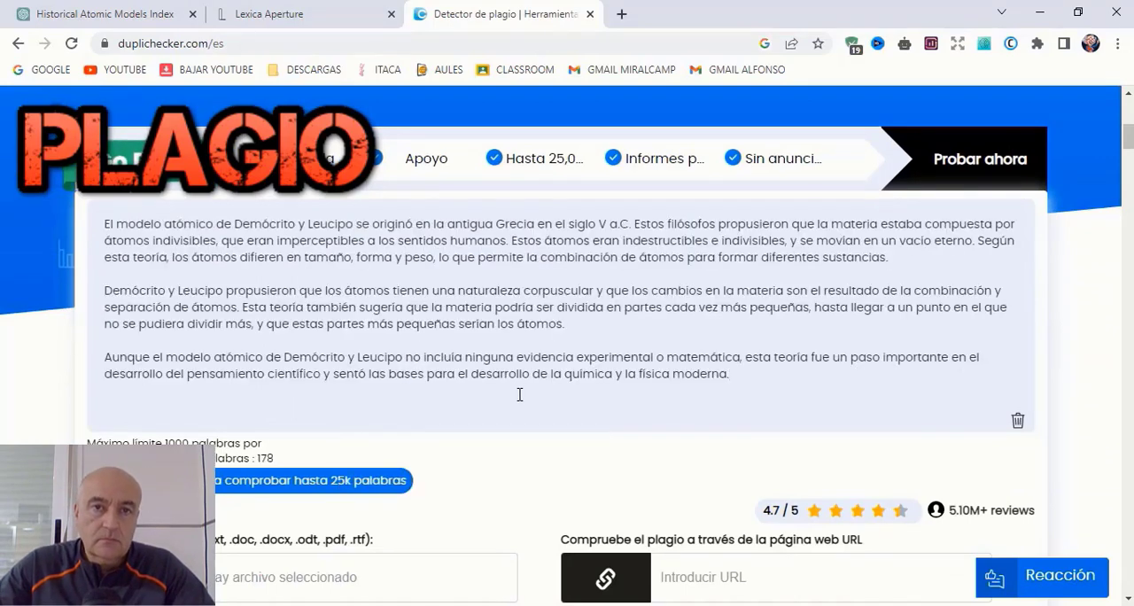
# Step: Run the plagiarism check on the pasted answer about Demócrito y Leucipo
pyautogui.scroll(-3, 520, 394)
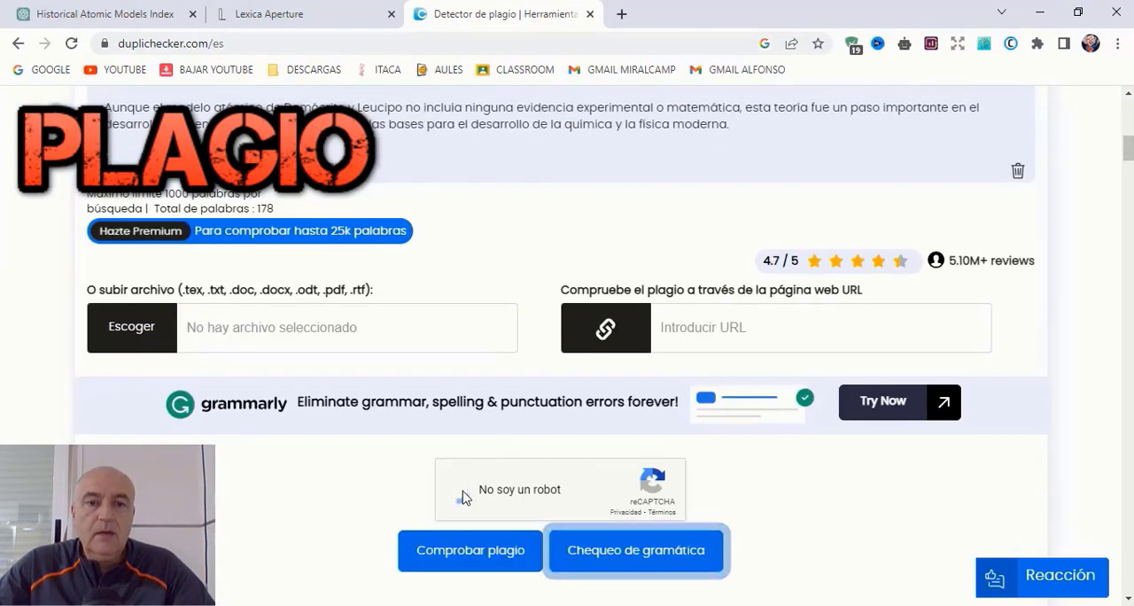
pyautogui.click(486, 556)
pyautogui.scroll(-3, 1128, 356)
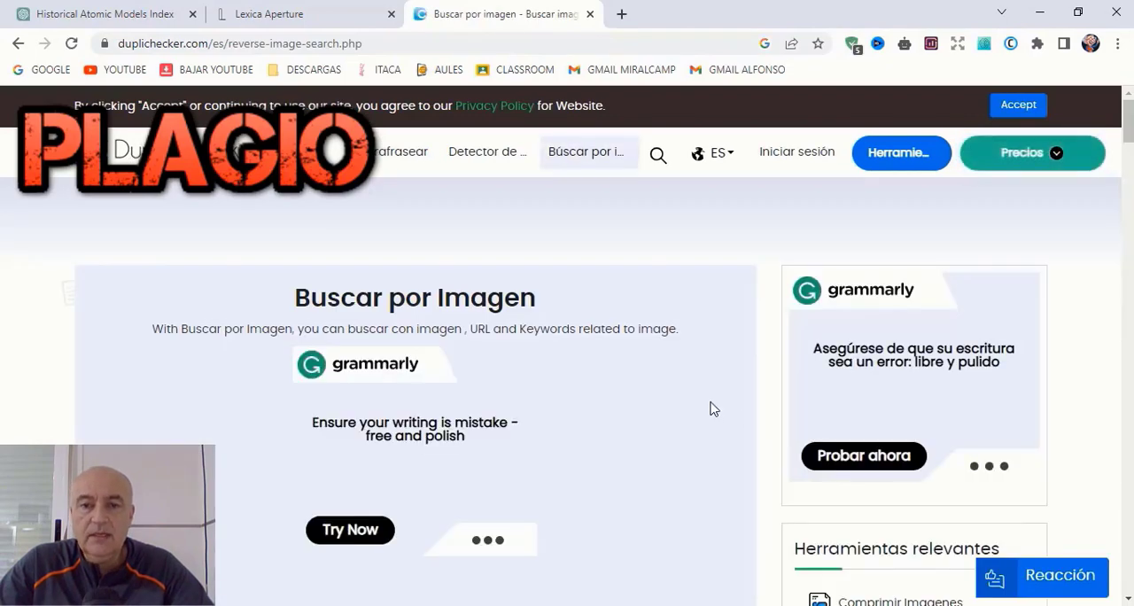
pyautogui.scroll(-3, 713, 408)
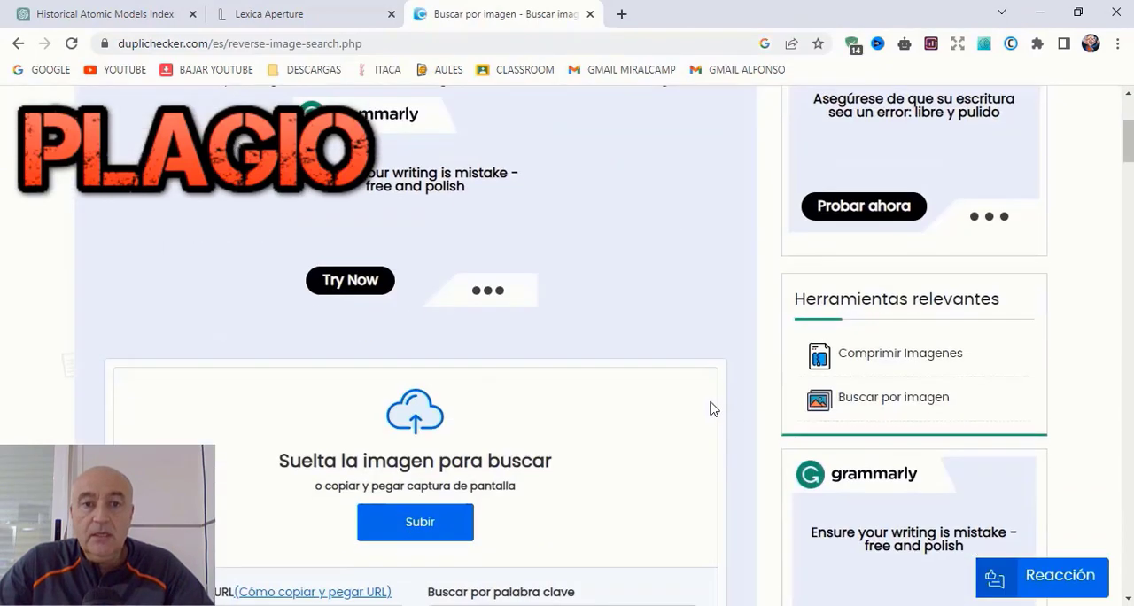
pyautogui.click(413, 522)
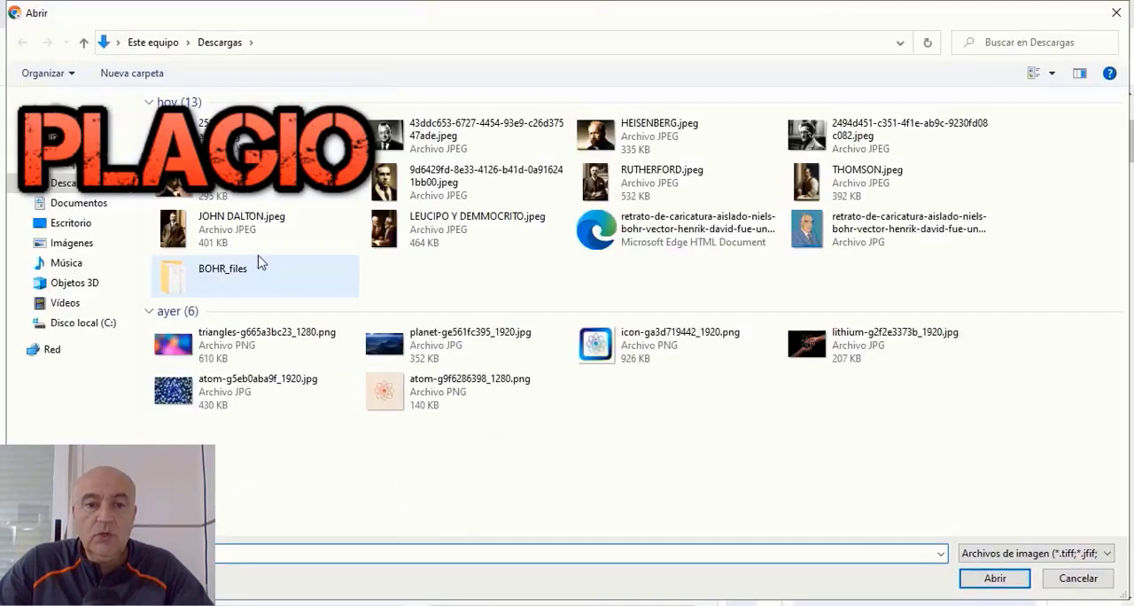
pyautogui.click(1001, 586)
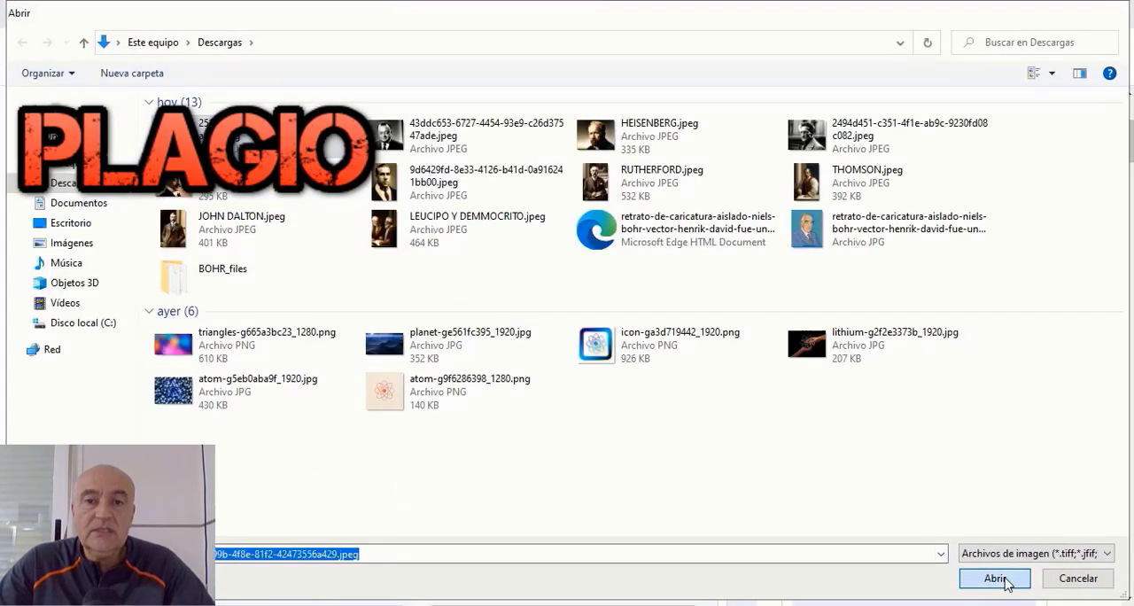
pyautogui.click(488, 364)
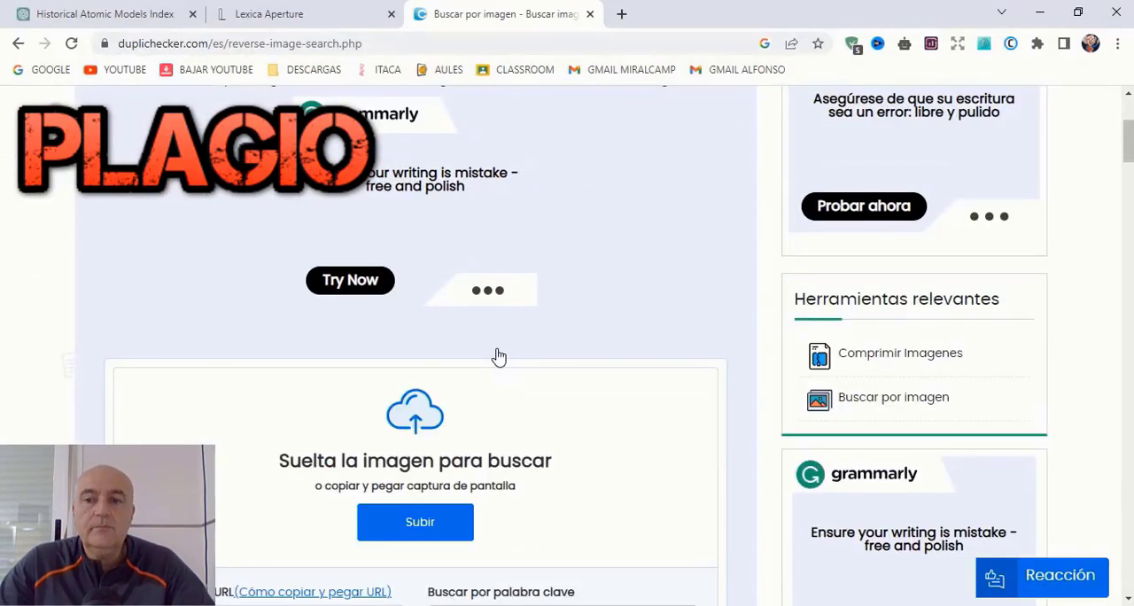
# Step: Upload HEISENBERG.jpeg to Duplichecker's reverse image search and look for similar images with Google
pyautogui.scroll(-3, 499, 354)
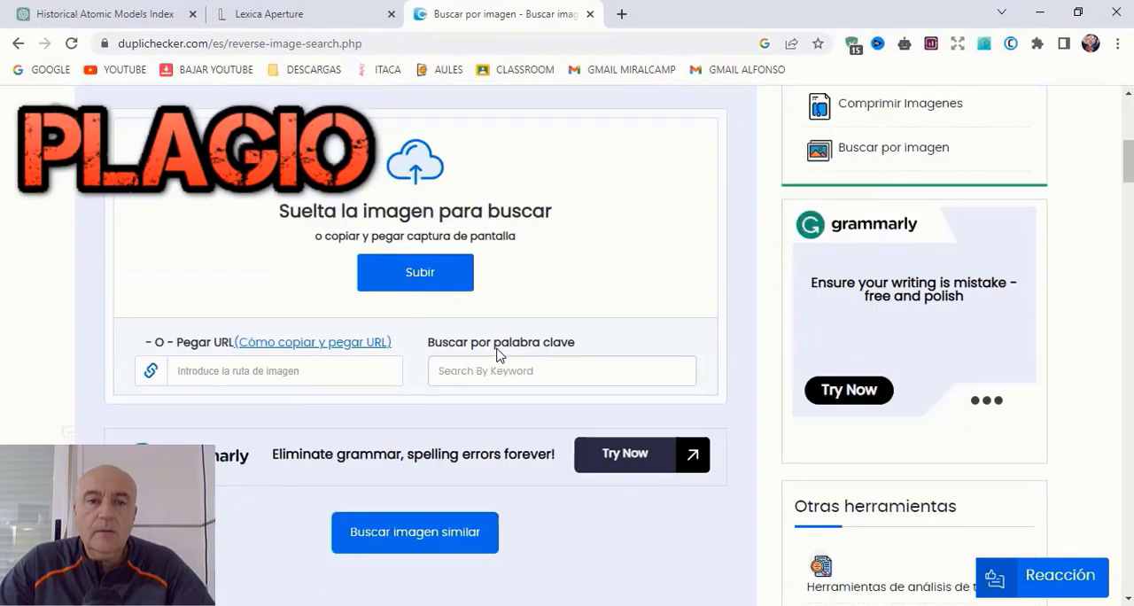
pyautogui.click(458, 281)
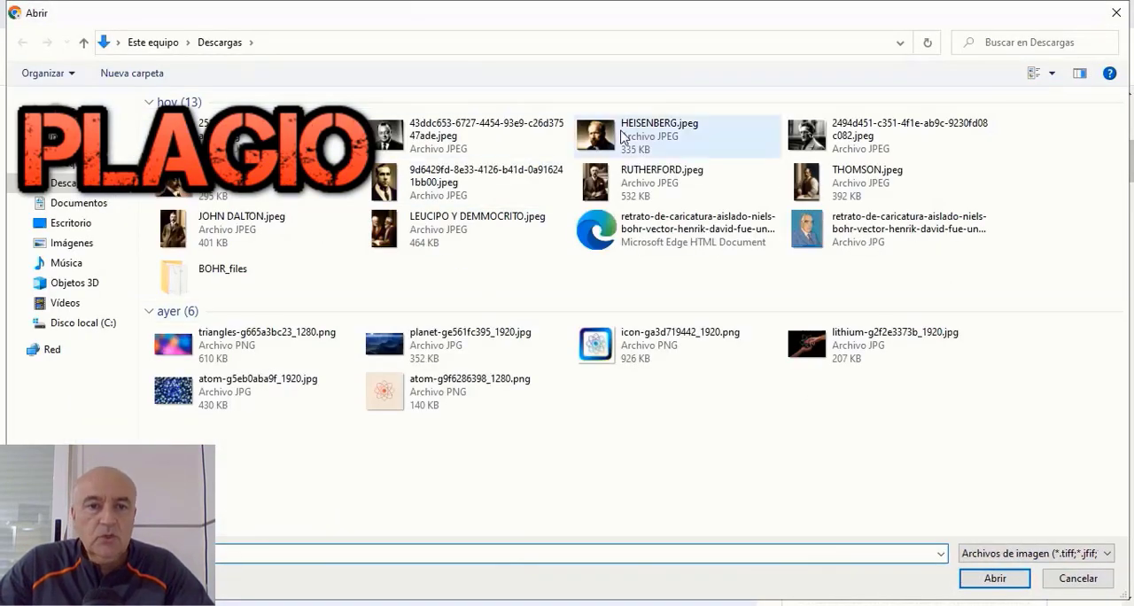
pyautogui.click(664, 135)
pyautogui.click(992, 578)
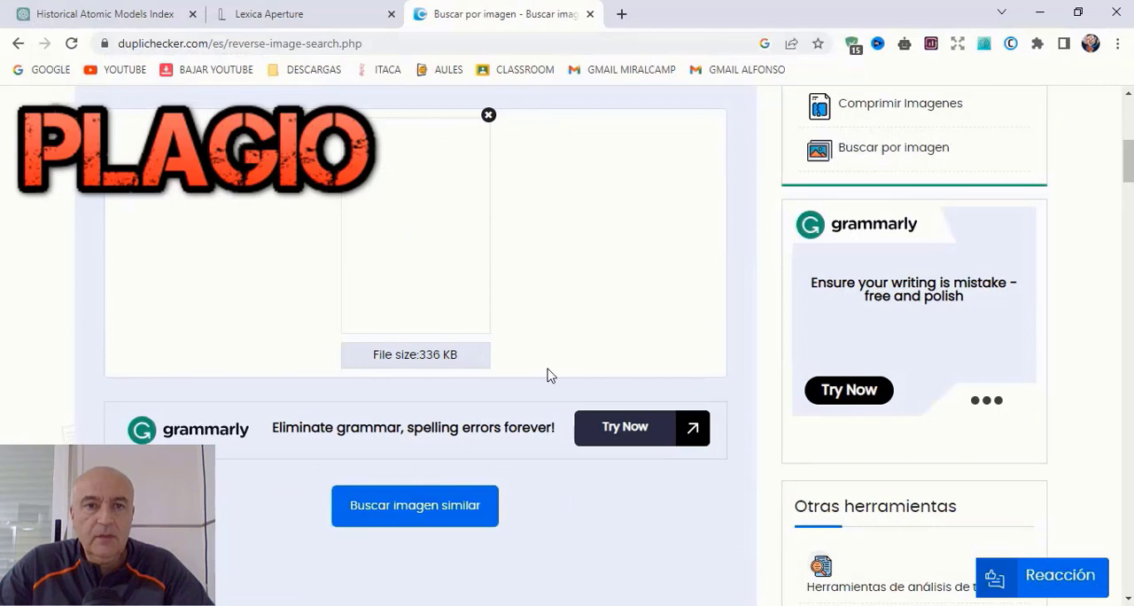
pyautogui.scroll(3, 680, 257)
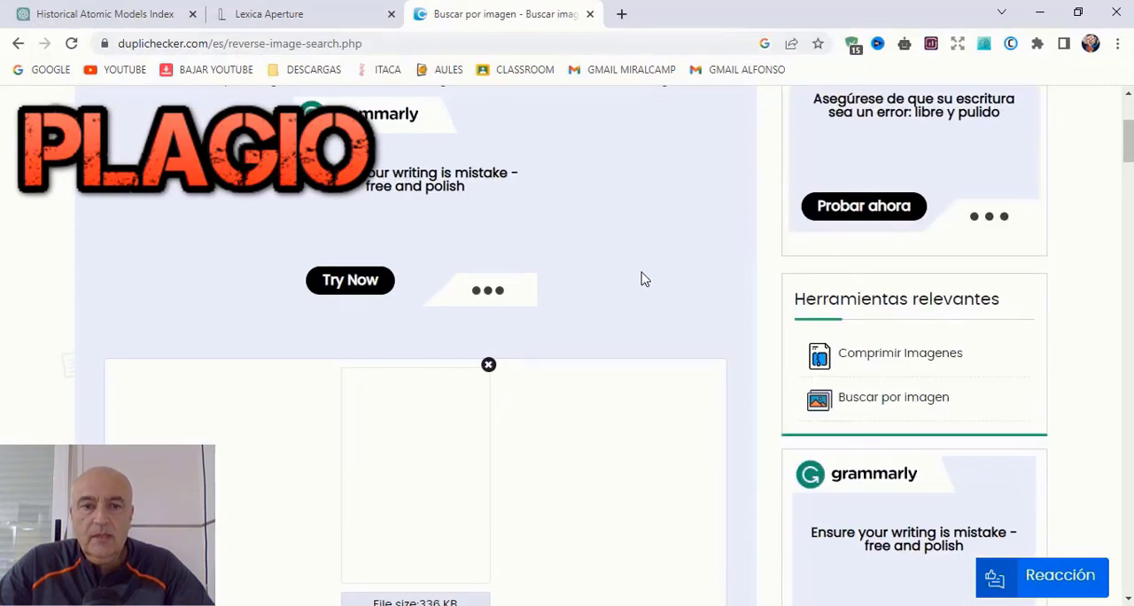
pyautogui.scroll(-3, 644, 279)
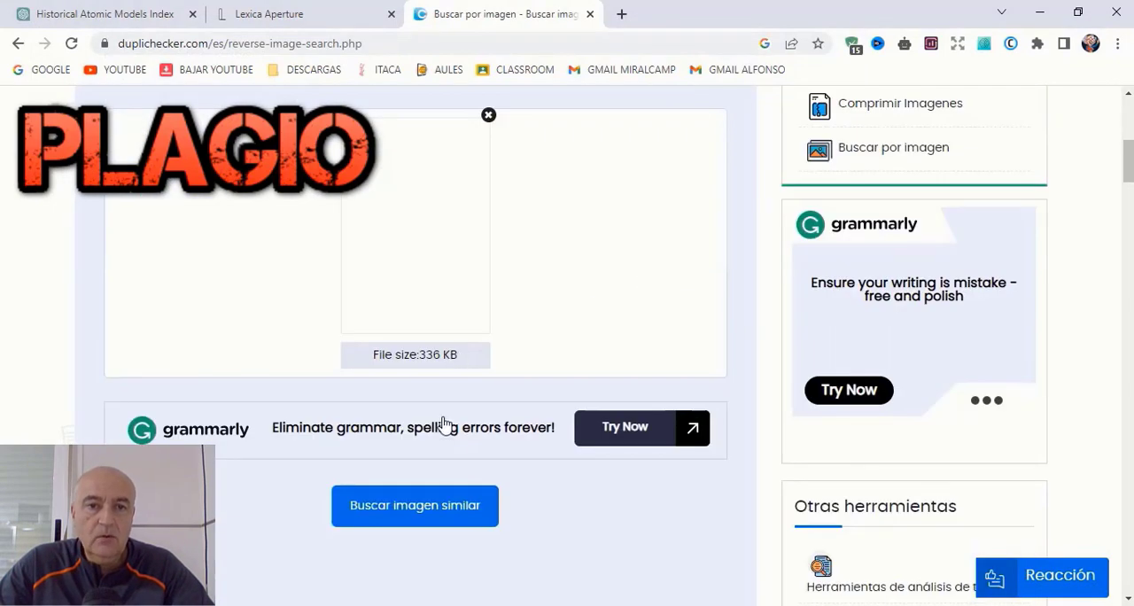
pyautogui.click(456, 506)
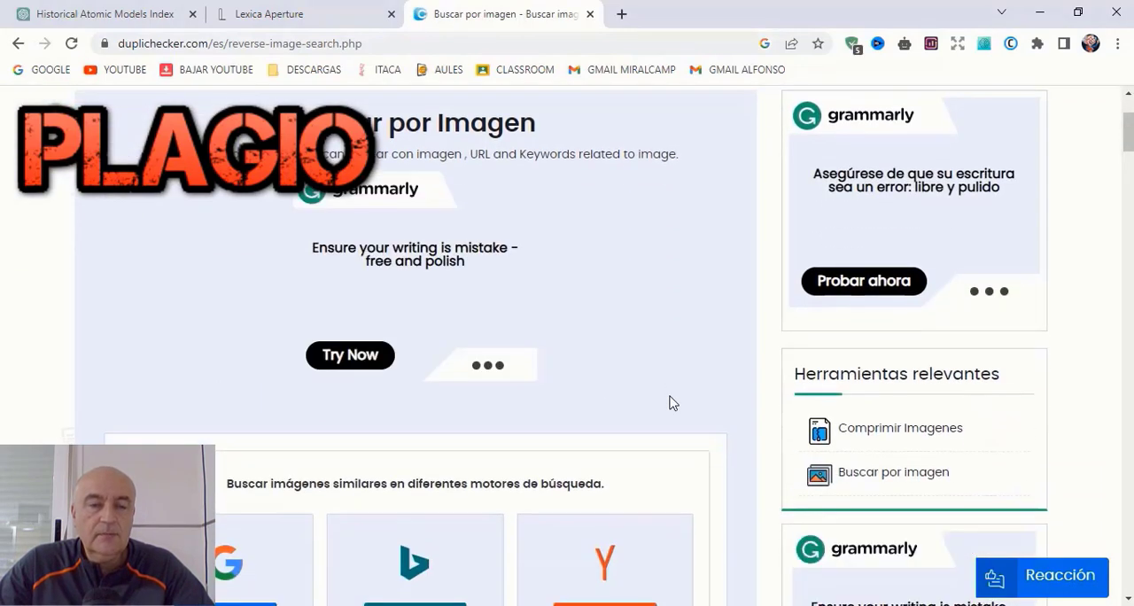
pyautogui.scroll(-3, 671, 402)
pyautogui.click(249, 365)
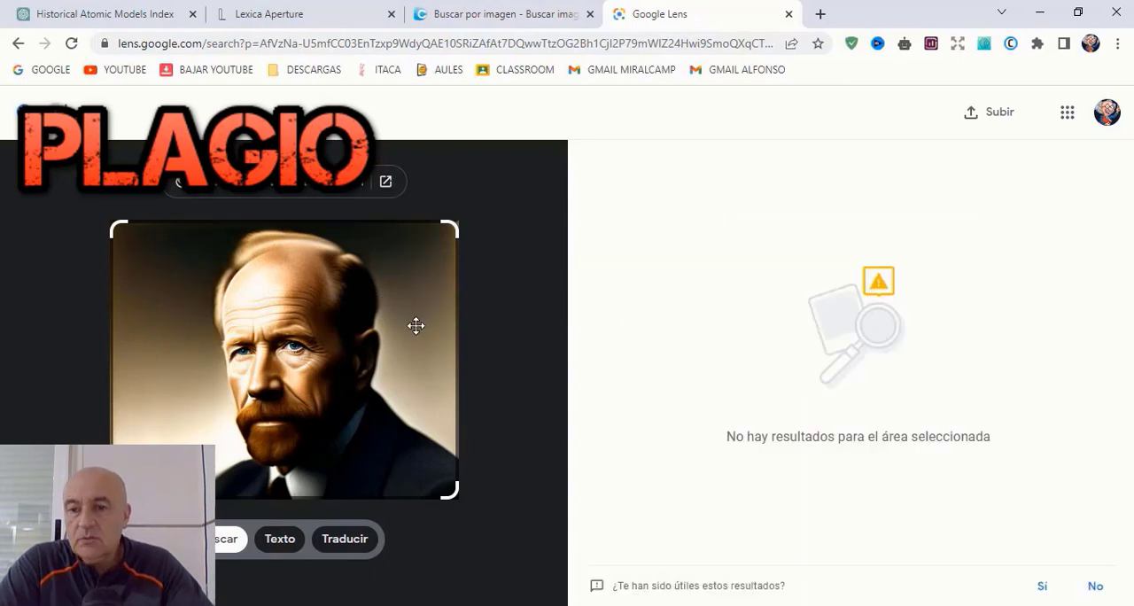
# Step: Upload HEISENBERG.jpeg directly to Google Lens and search with it again
pyautogui.click(996, 116)
pyautogui.click(896, 151)
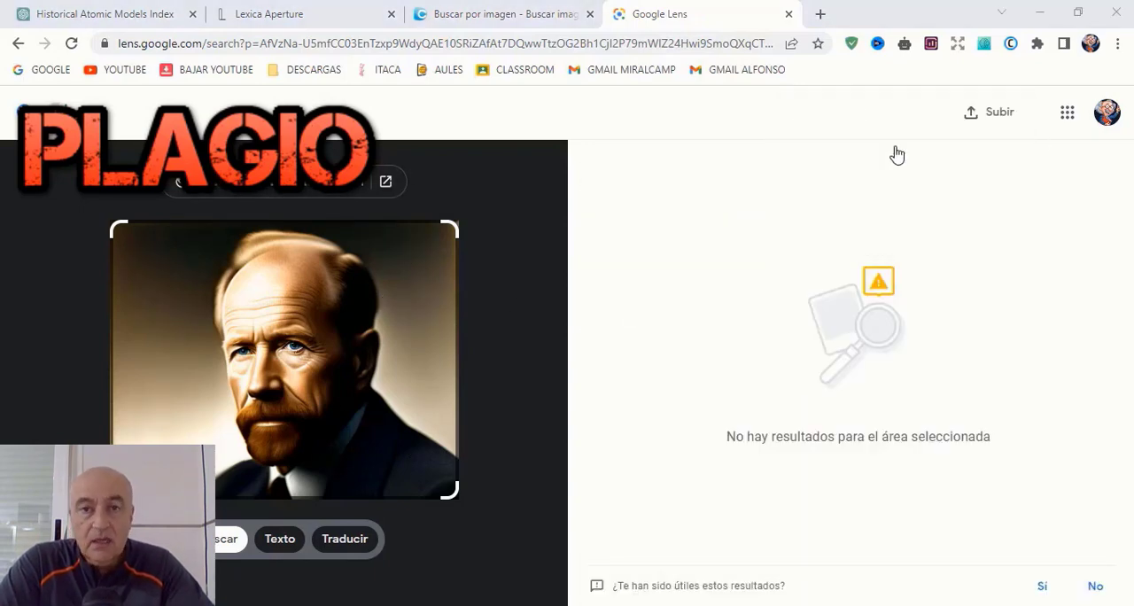
pyautogui.click(655, 137)
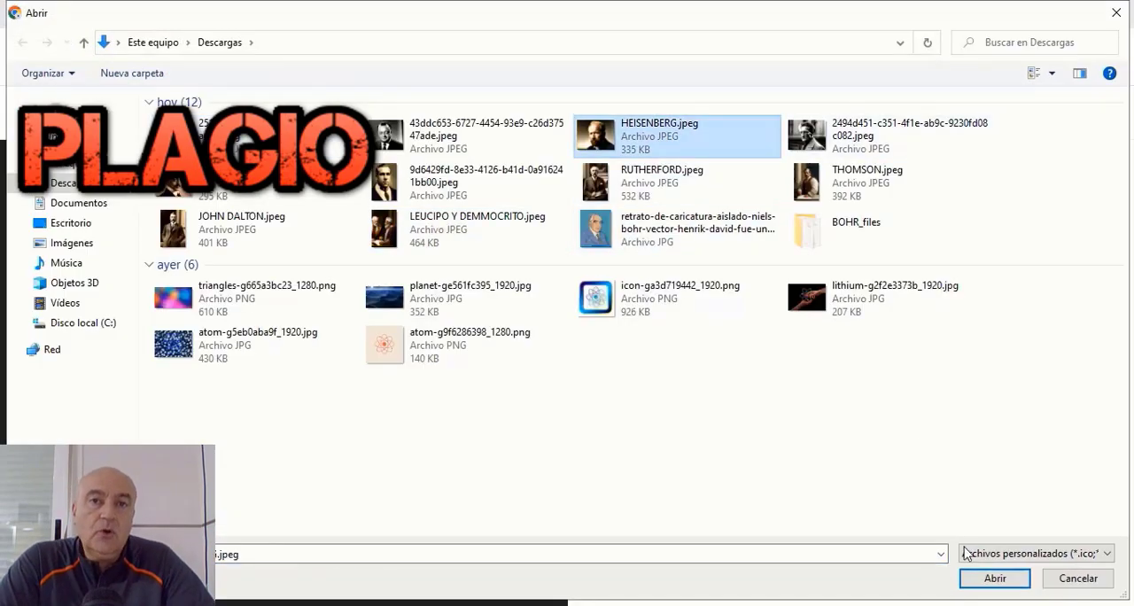
pyautogui.click(983, 580)
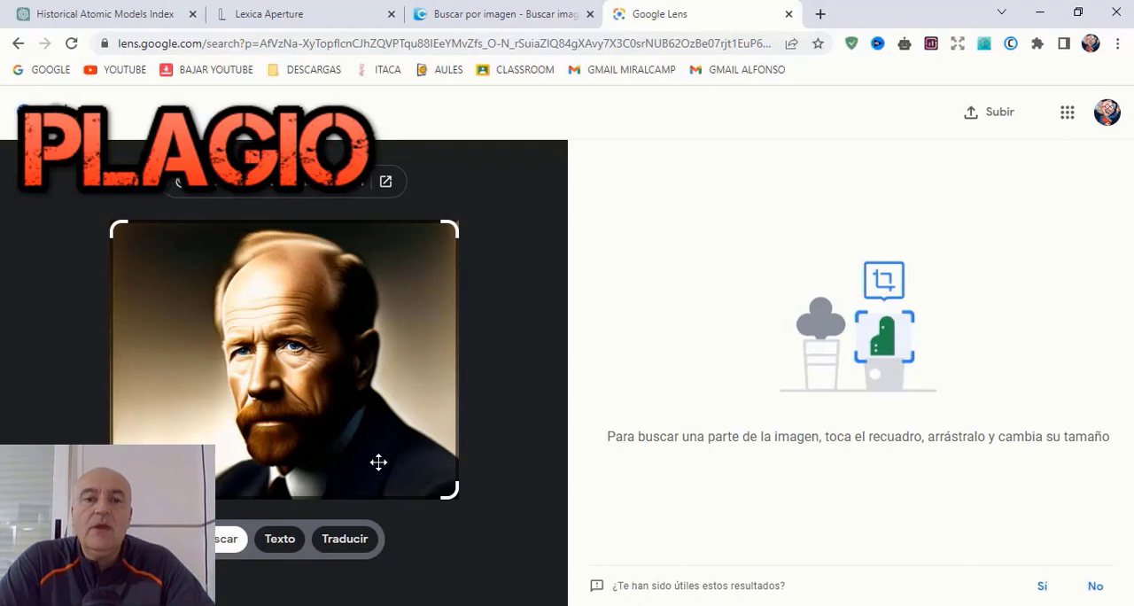
# Step: Search Google Lens with different areas of the portrait, finishing with one around the head and shoulders, and close the Lens page
pyautogui.click(354, 398)
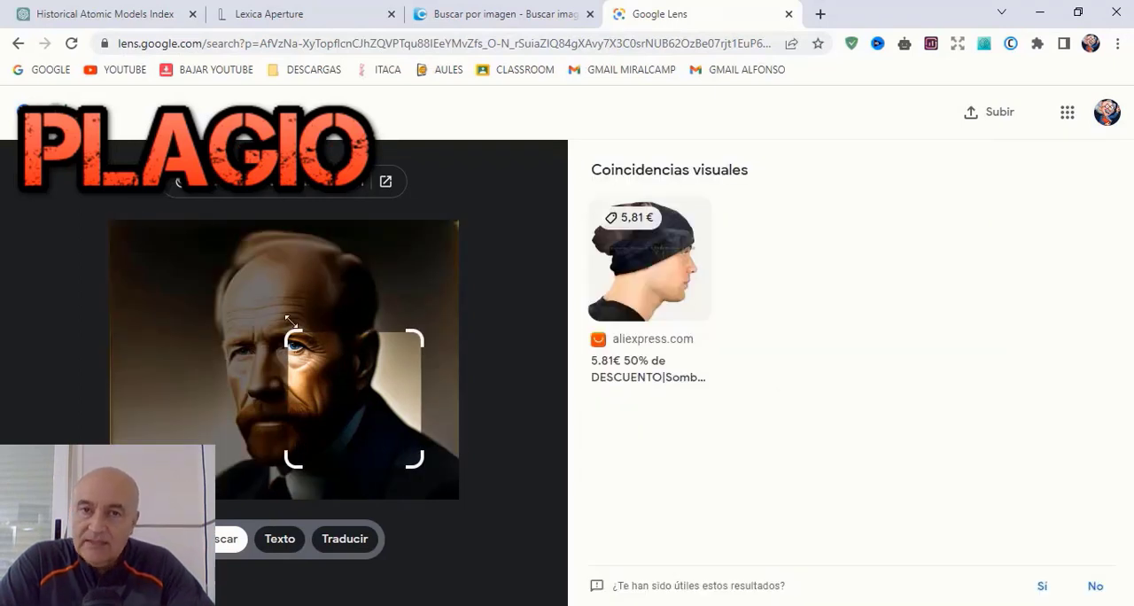
pyautogui.click(252, 307)
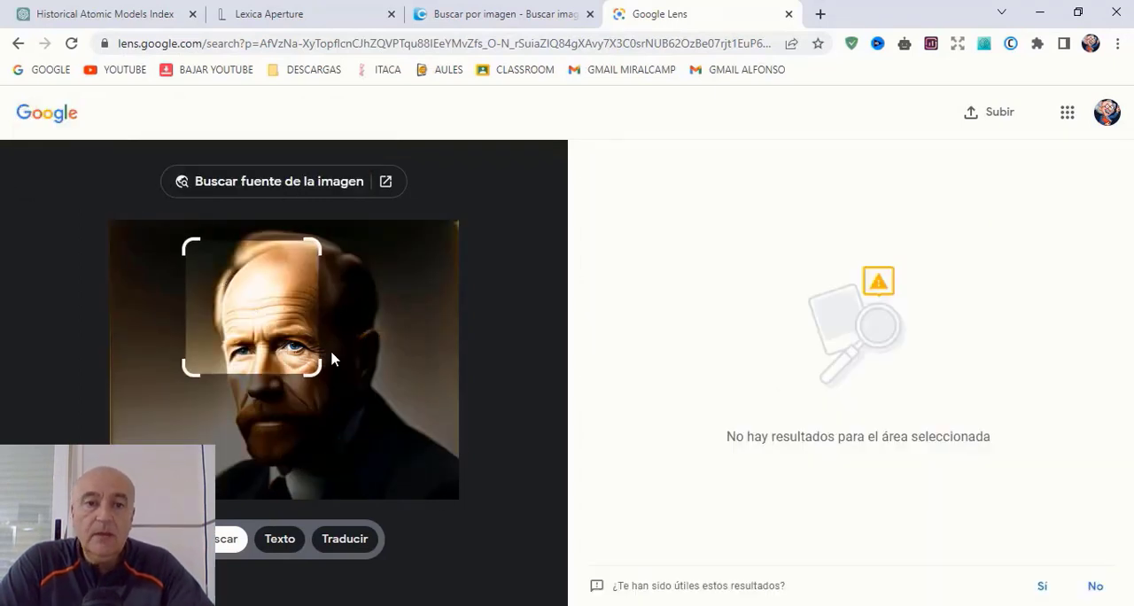
pyautogui.moveTo(321, 372); pyautogui.dragTo(434, 489)
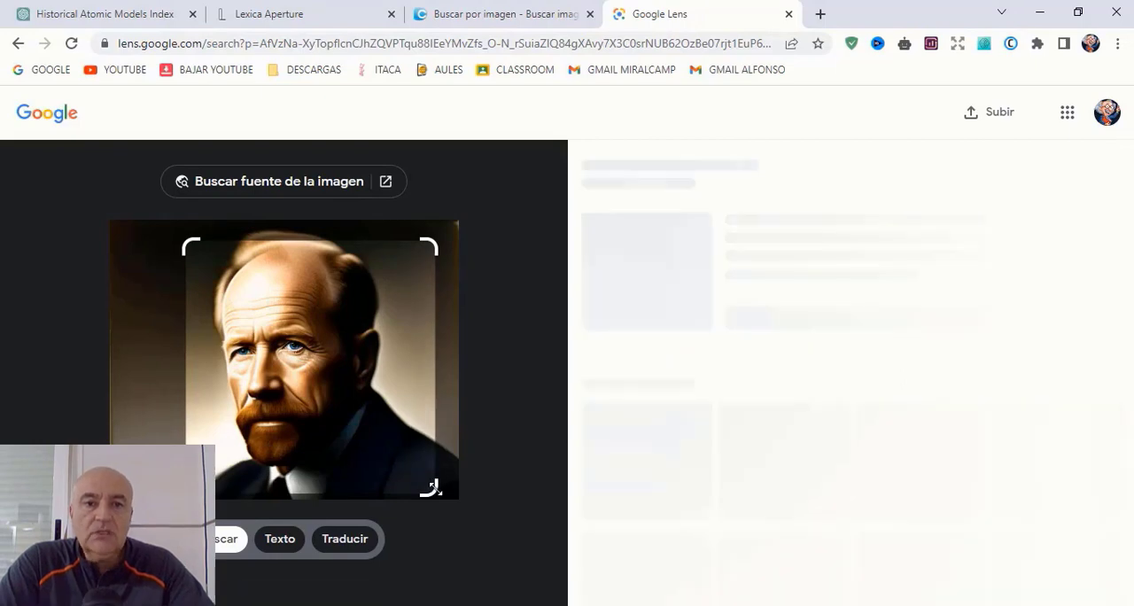
pyautogui.click(789, 14)
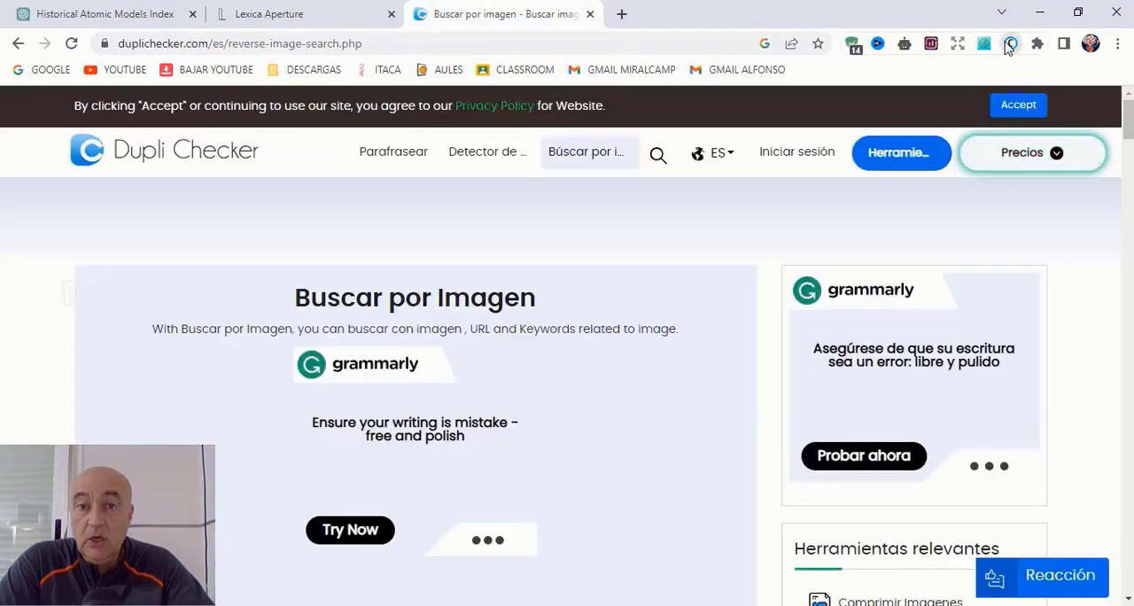
# Step: Paste the copied Demócrito y Leucipo answer into the Copyleaks AI Content Detector and check whether a human wrote it
pyautogui.click(1011, 44)
pyautogui.rightClick(754, 148)
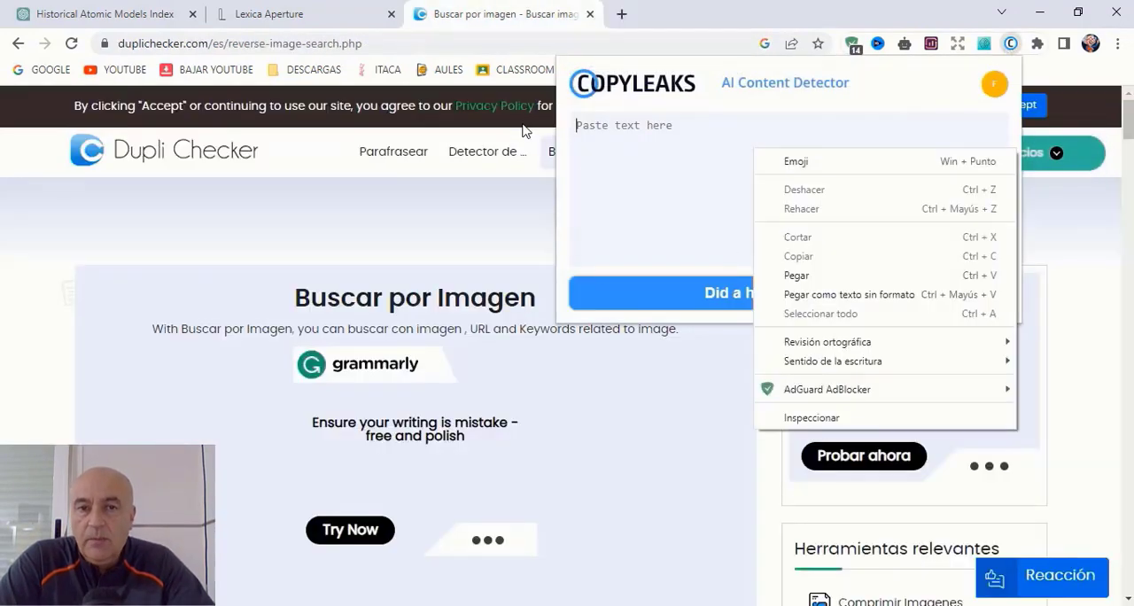
pyautogui.click(826, 274)
pyautogui.click(826, 293)
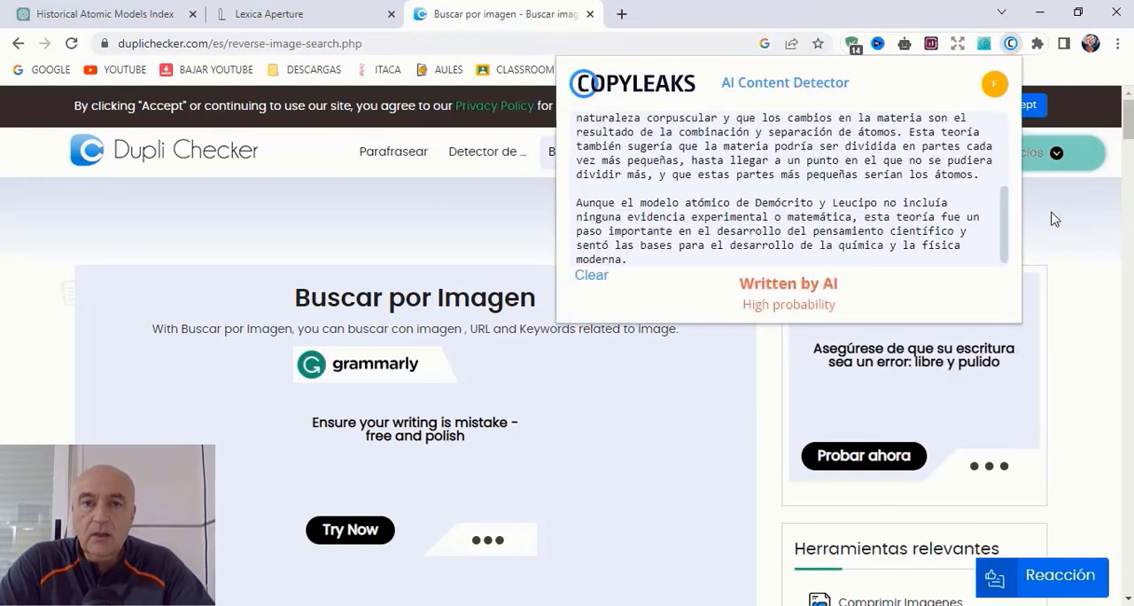
# Step: In ChatGPT, copy the four-paragraph answer about John Dalton's atomic model
pyautogui.click(106, 15)
pyautogui.scroll(-3, 614, 426)
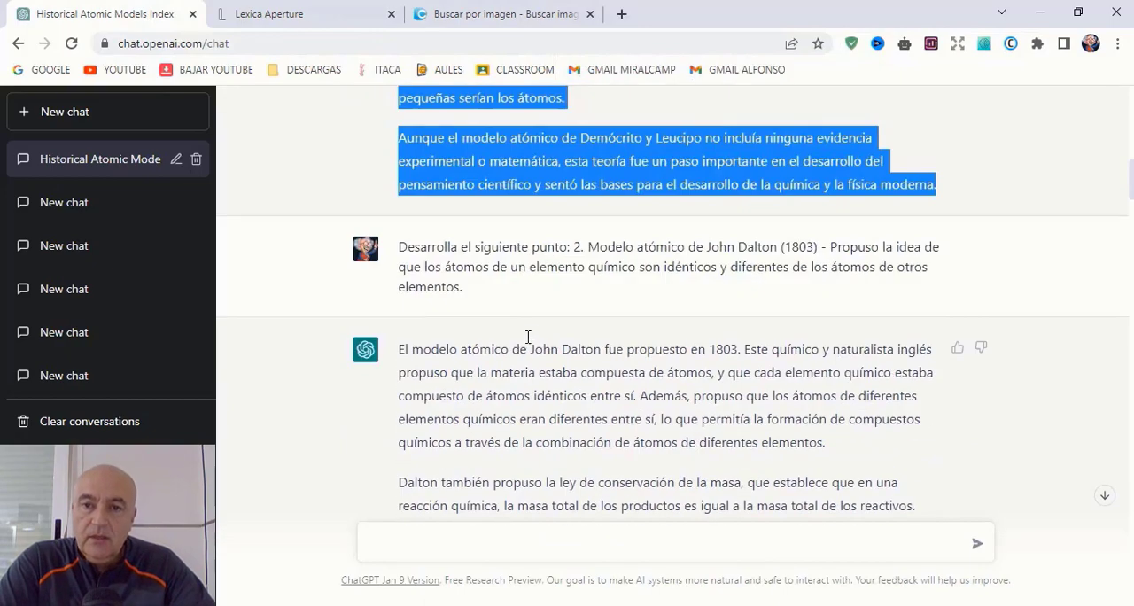
pyautogui.moveTo(403, 349); pyautogui.dragTo(844, 476)
pyautogui.moveTo(773, 502); pyautogui.dragTo(396, 105)
pyautogui.rightClick(470, 131)
pyautogui.click(511, 142)
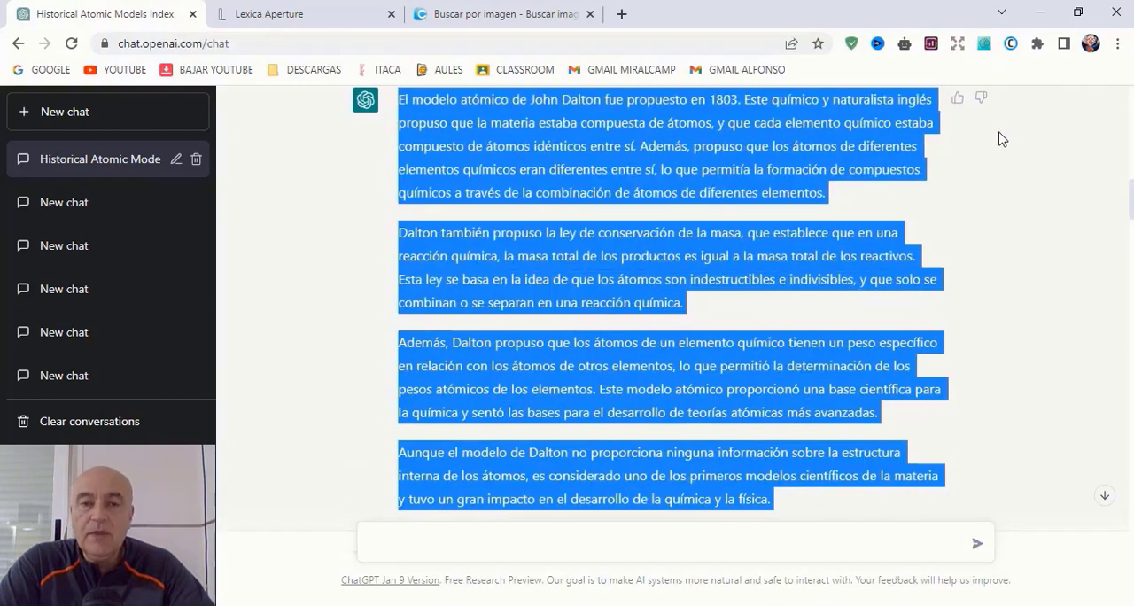
# Step: Reopen the Copyleaks detector, look through the text in its box and clear it
pyautogui.click(1009, 44)
pyautogui.moveTo(578, 124); pyautogui.dragTo(968, 289)
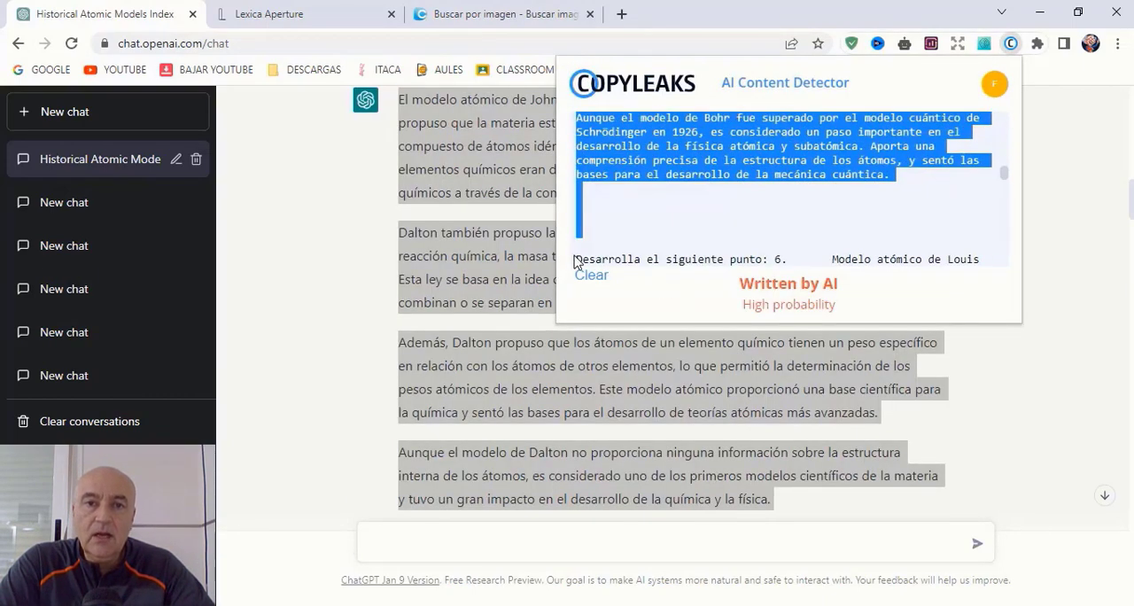
pyautogui.click(608, 213)
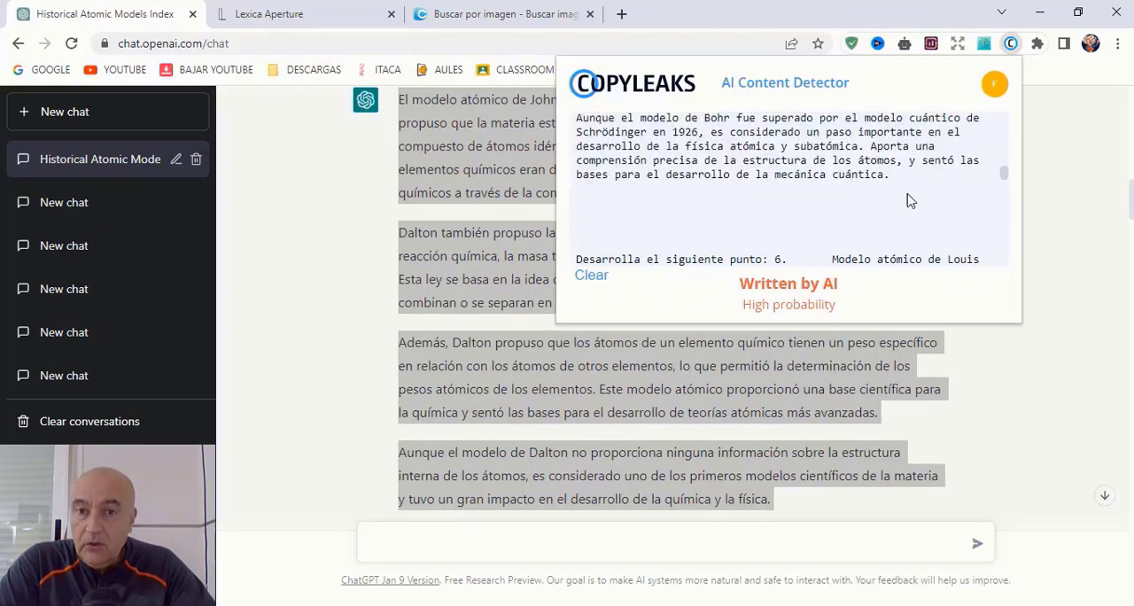
pyautogui.moveTo(1003, 177); pyautogui.dragTo(1007, 294)
pyautogui.click(592, 275)
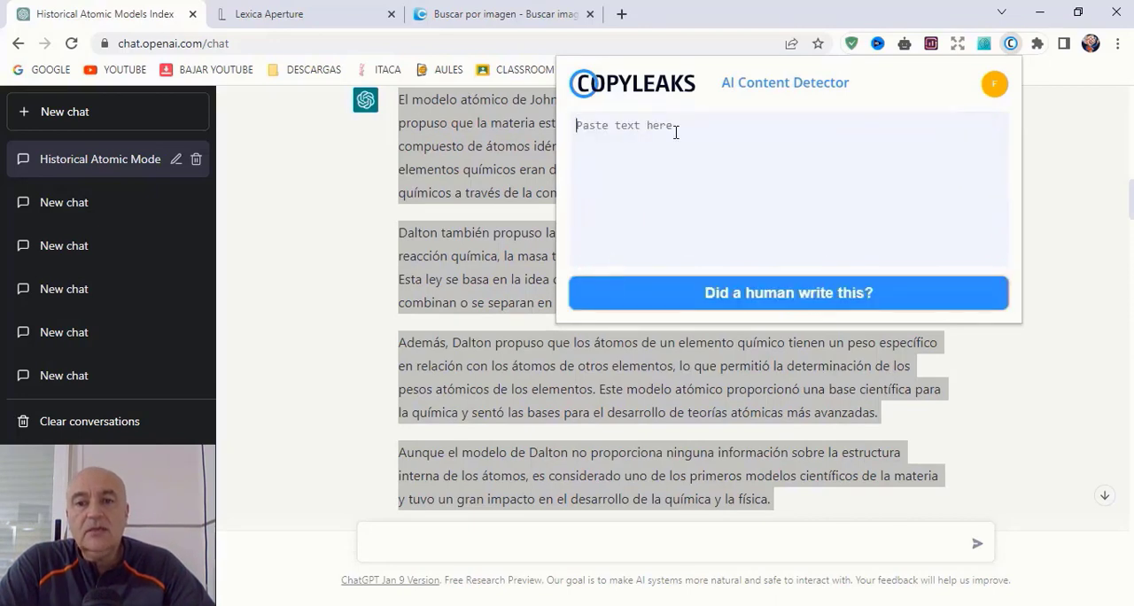
# Step: Paste the copied text into Copyleaks, delete the point 9 prompt above the Wolfgang Pauli answer, run the AI check, and clear the box
pyautogui.rightClick(675, 133)
pyautogui.click(741, 260)
pyautogui.scroll(5, 786, 258)
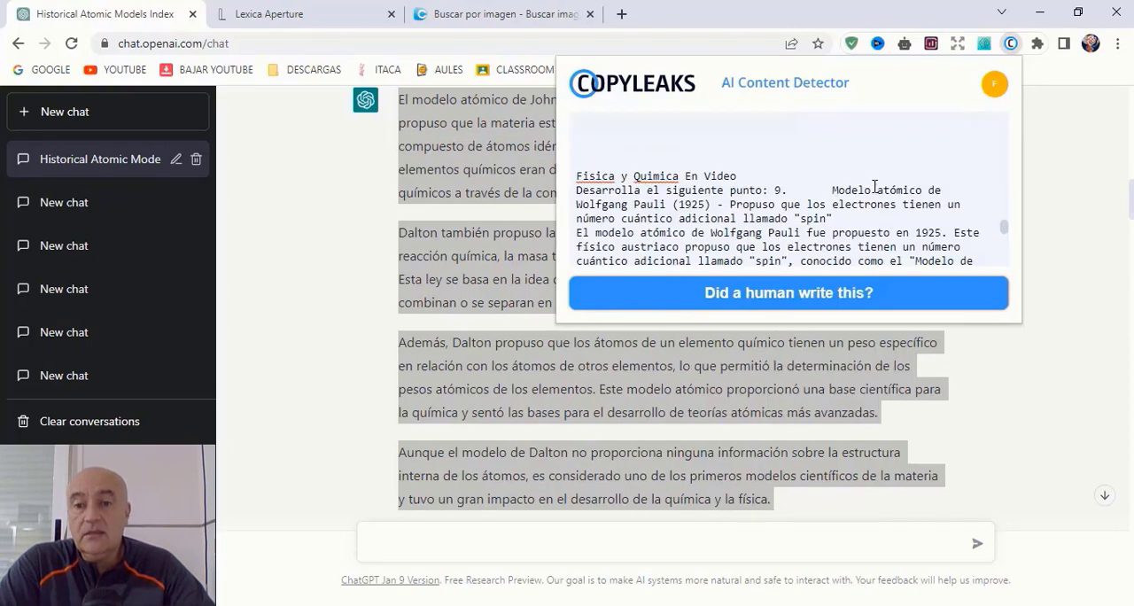
pyautogui.moveTo(842, 213); pyautogui.dragTo(571, 163)
pyautogui.press('BackSpace')
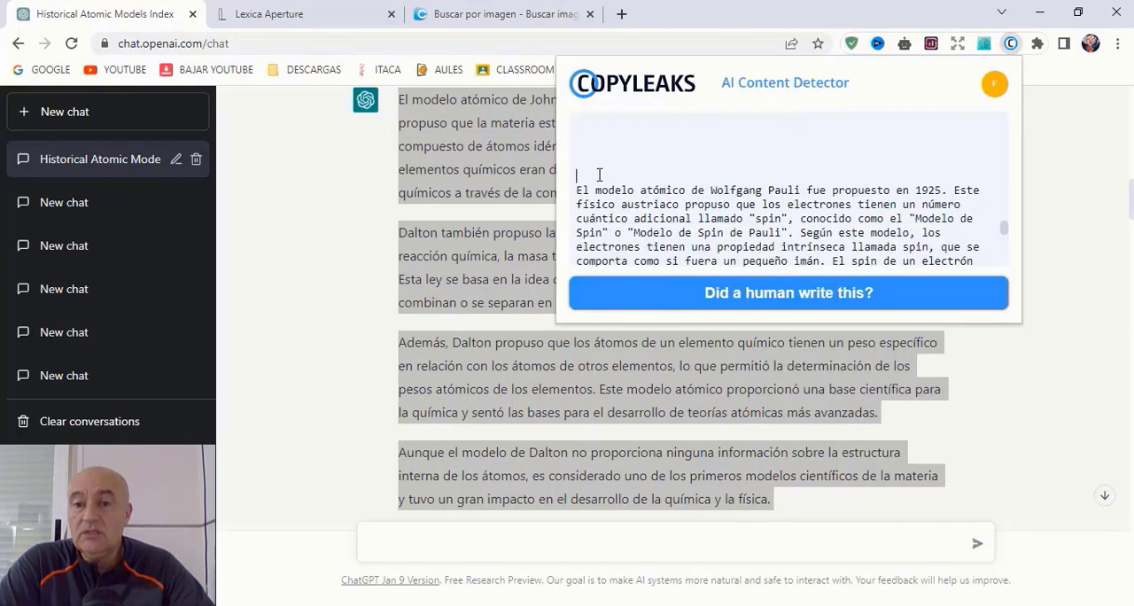
pyautogui.press('BackSpace')
pyautogui.press('BackSpace')
pyautogui.press('BackSpace')
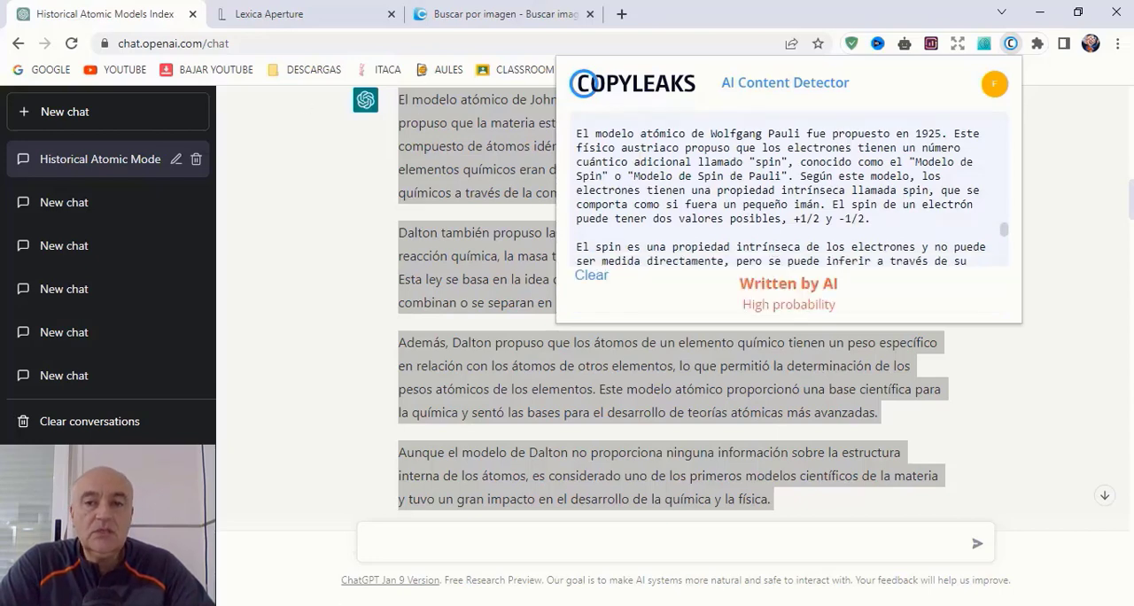
pyautogui.click(591, 275)
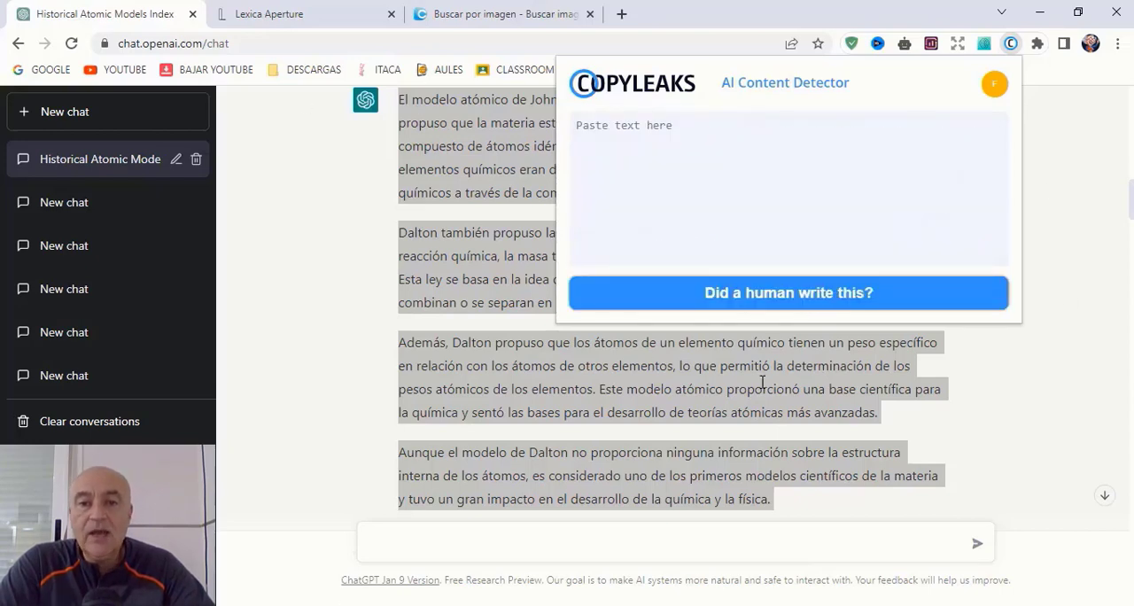
pyautogui.click(1017, 379)
# Step: Switch to the Word document and copy a passage of the assignment's text
pyautogui.scroll(-20, 1017, 379)
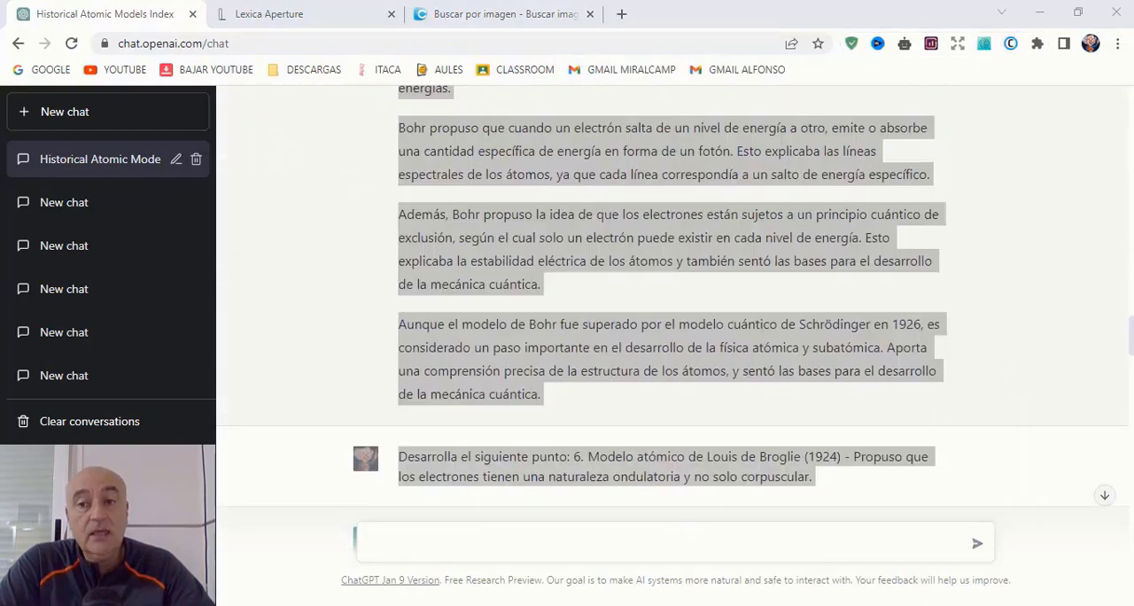
pyautogui.hotkey('alt', 'Tab')
pyautogui.moveTo(1127, 478); pyautogui.dragTo(1128, 143)
pyautogui.scroll(-9, 387, 318)
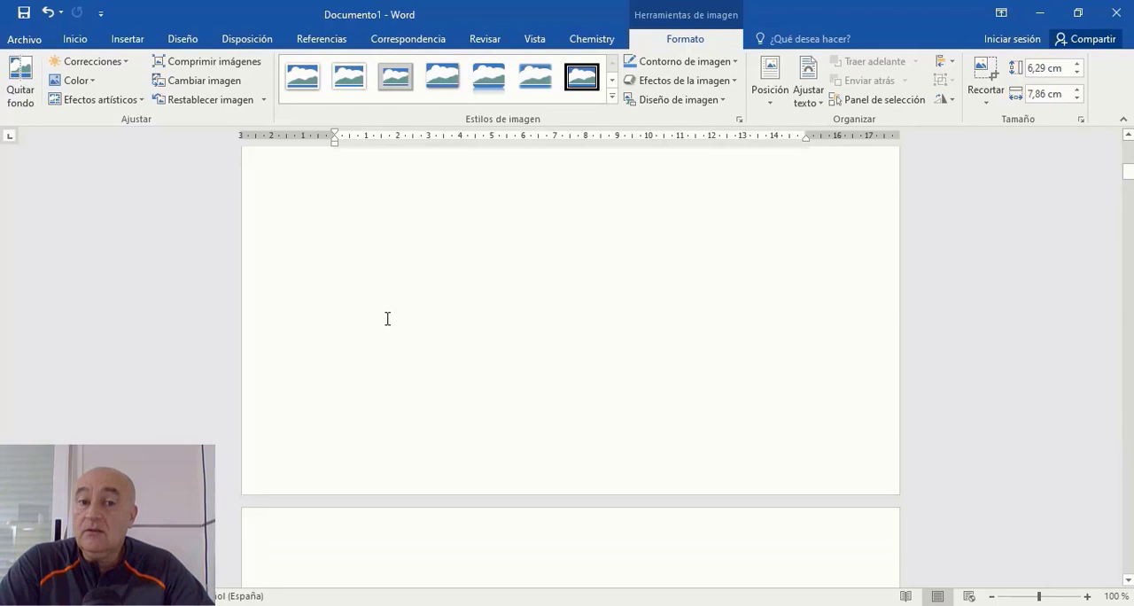
pyautogui.scroll(-12, 440, 367)
pyautogui.moveTo(337, 261); pyautogui.dragTo(386, 454)
pyautogui.rightClick(455, 344)
pyautogui.click(496, 375)
# Step: Switch back to the browser and check the copied Word text with the Copyleaks AI Content Detector
pyautogui.hotkey('alt', 'Tab')
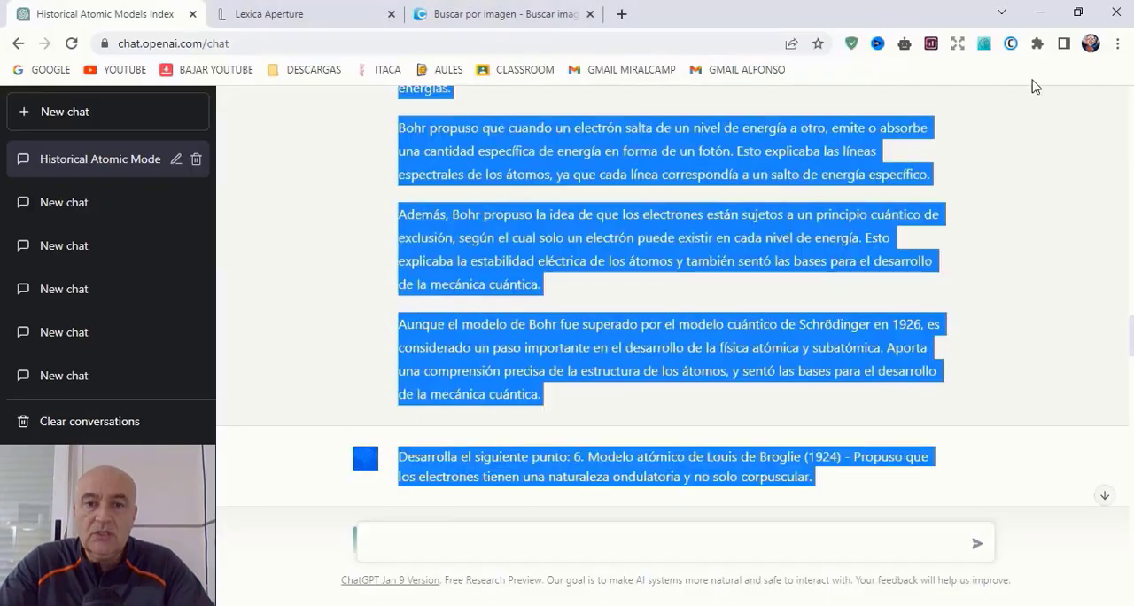
pyautogui.click(1010, 44)
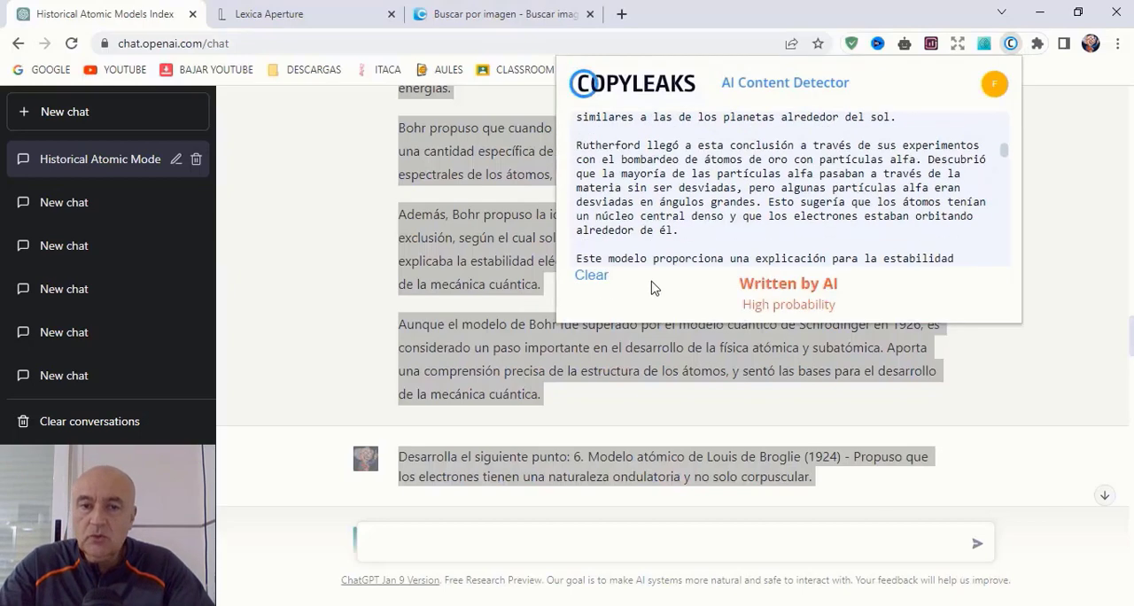
# Step: Clear the Copyleaks detector's text box and paste the copied passage on the atomic model of Demócrito and Leucipo into it
pyautogui.click(592, 275)
pyautogui.rightClick(714, 139)
pyautogui.click(759, 256)
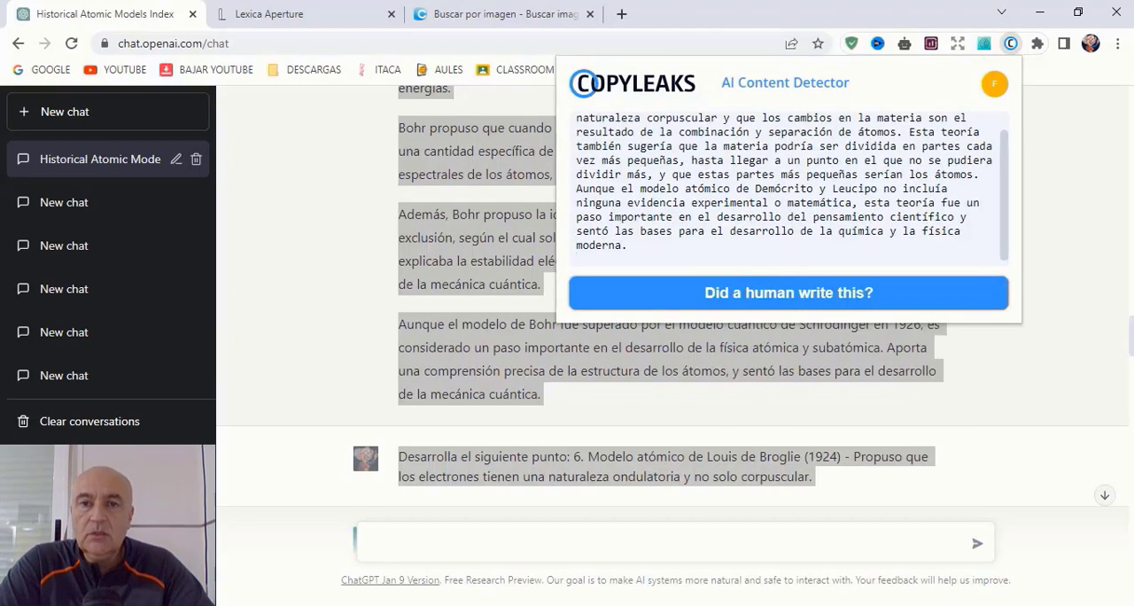
# Step: Copy the opening John Dalton paragraph above his portrait in the Word document and add it to the end of the Copyleaks text in the browser
pyautogui.hotkey('alt', 'Tab')
pyautogui.moveTo(337, 337); pyautogui.dragTo(800, 444)
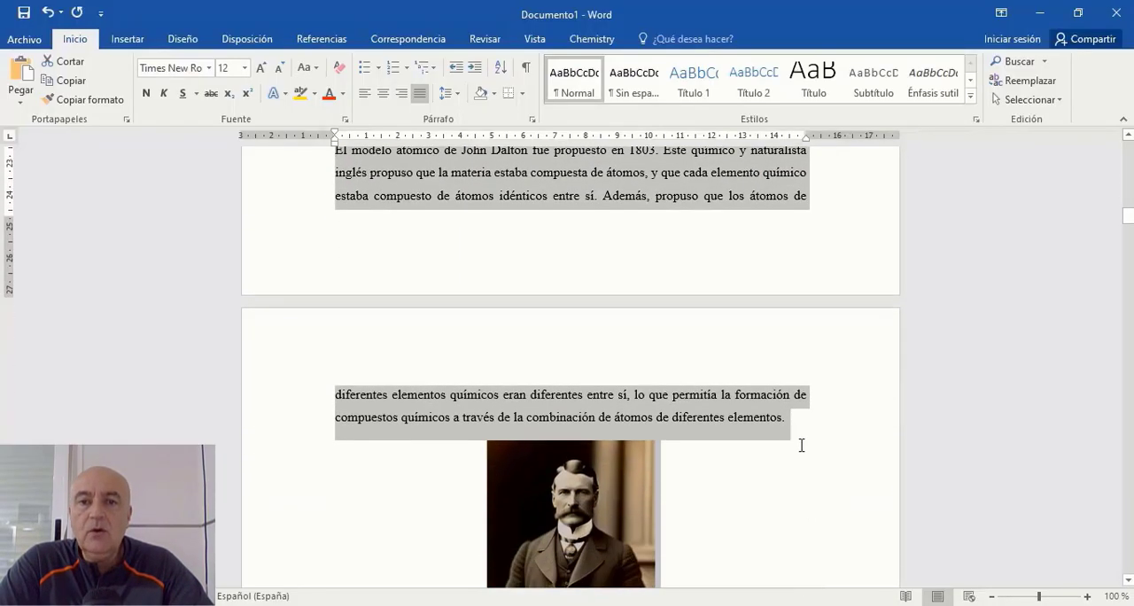
pyautogui.rightClick(734, 190)
pyautogui.click(768, 222)
pyautogui.hotkey('alt', 'Tab')
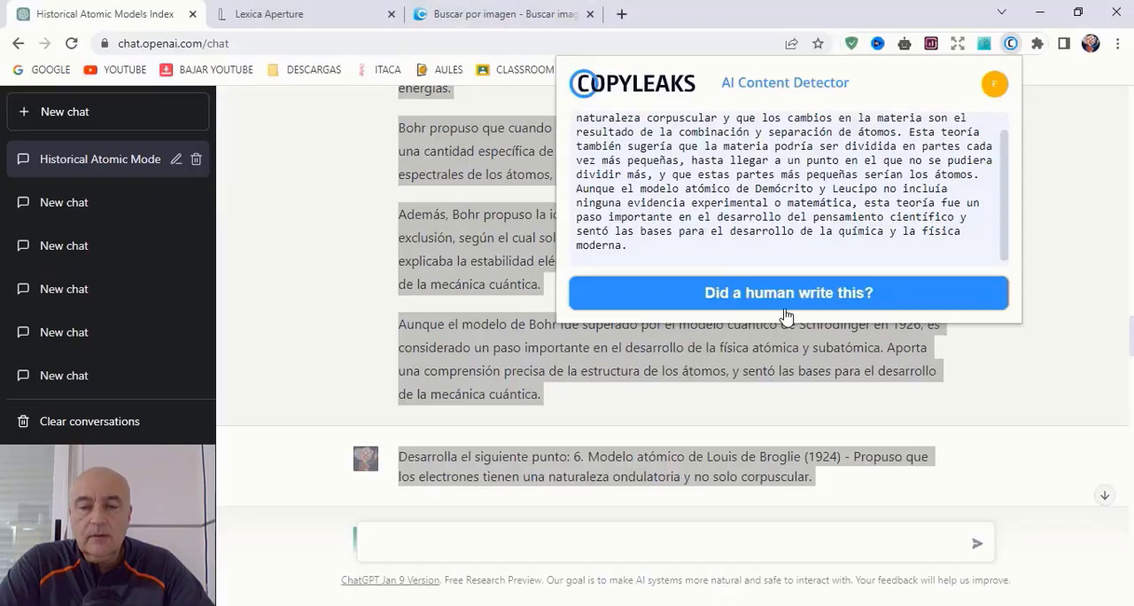
pyautogui.rightClick(779, 258)
pyautogui.click(837, 380)
# Step: Switch to the Word document and copy the three Dalton paragraphs between his portrait and the J.J. Thomson heading
pyautogui.hotkey('alt', 'Tab')
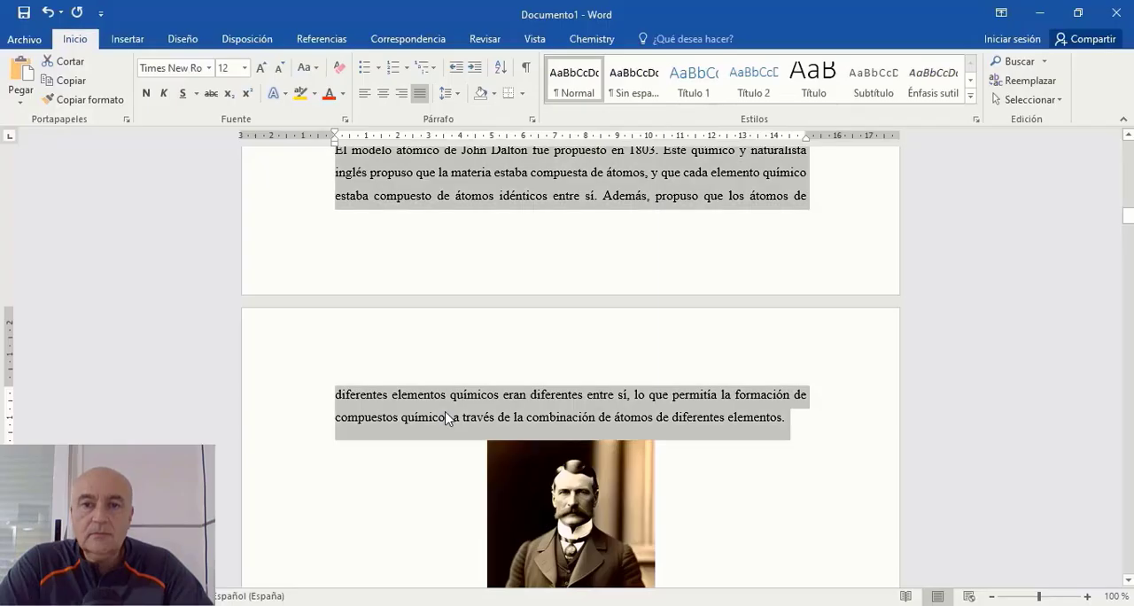
pyautogui.scroll(-5, 460, 399)
pyautogui.scroll(-4, 471, 382)
pyautogui.moveTo(335, 239); pyautogui.dragTo(719, 509)
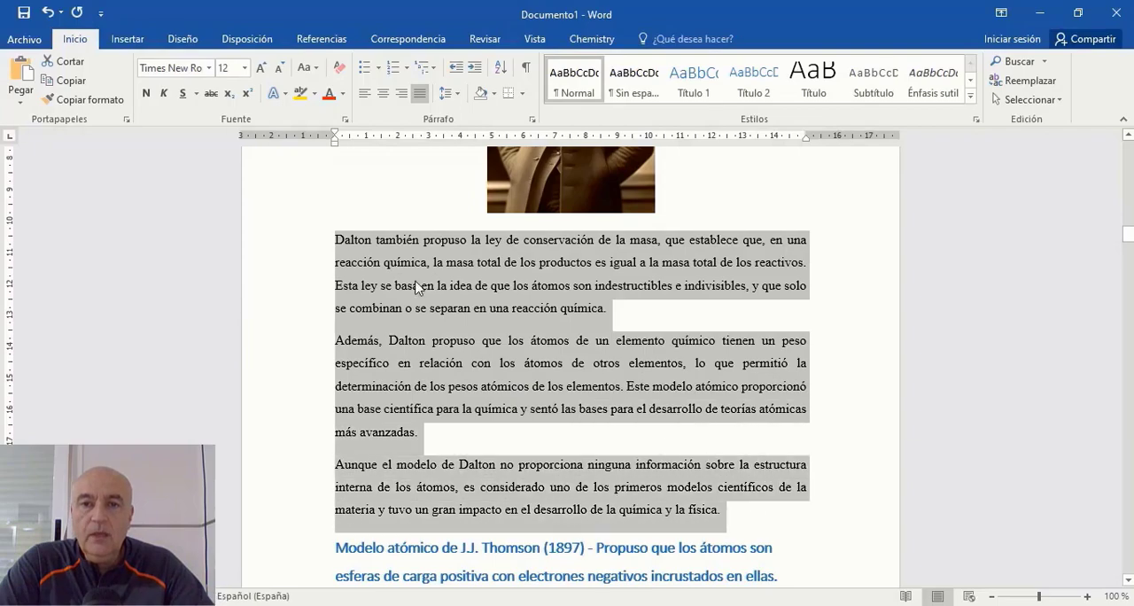
pyautogui.rightClick(417, 282)
pyautogui.click(453, 309)
# Step: Switch back to the browser, append the copied Dalton paragraphs to the Copyleaks text, run the AI check, and close the detector
pyautogui.hotkey('alt', 'Tab')
pyautogui.scroll(-1, 912, 266)
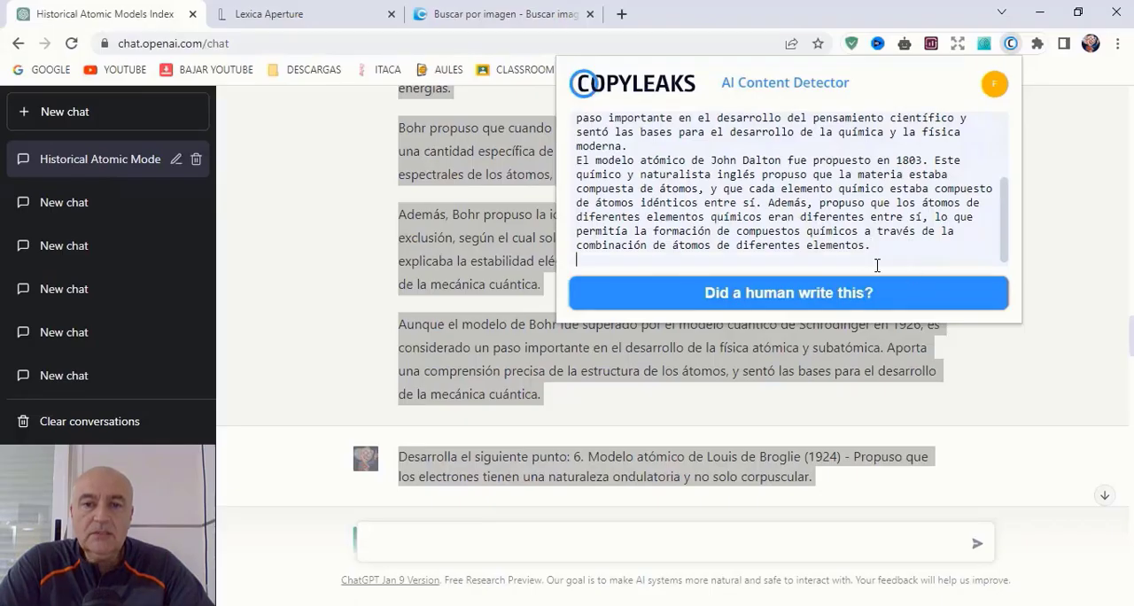
pyautogui.rightClick(848, 258)
pyautogui.click(890, 385)
pyautogui.click(939, 294)
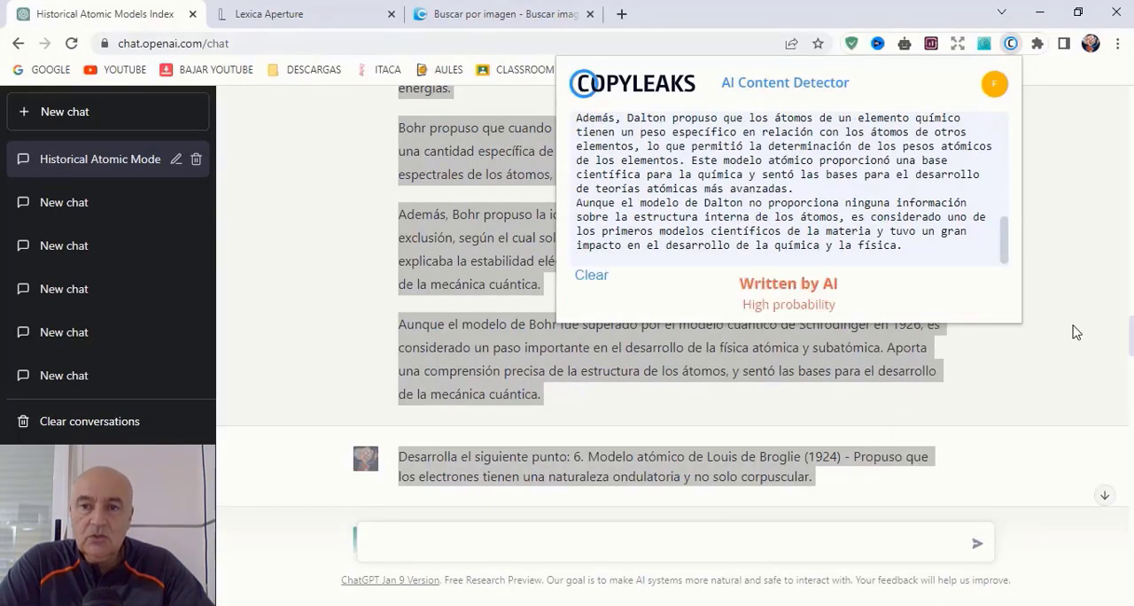
pyautogui.click(1096, 211)
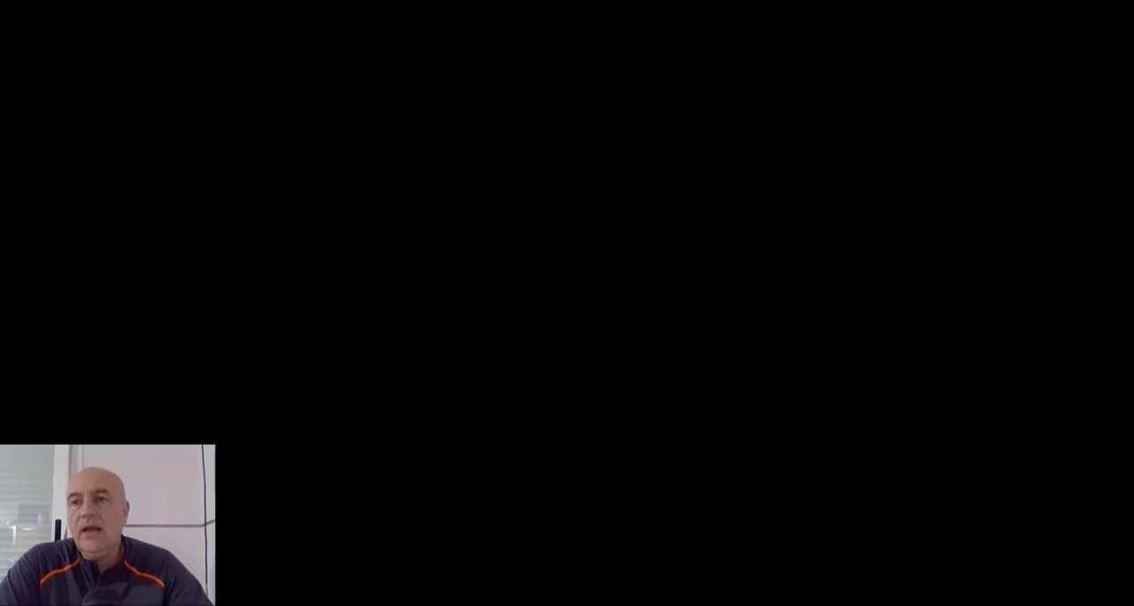